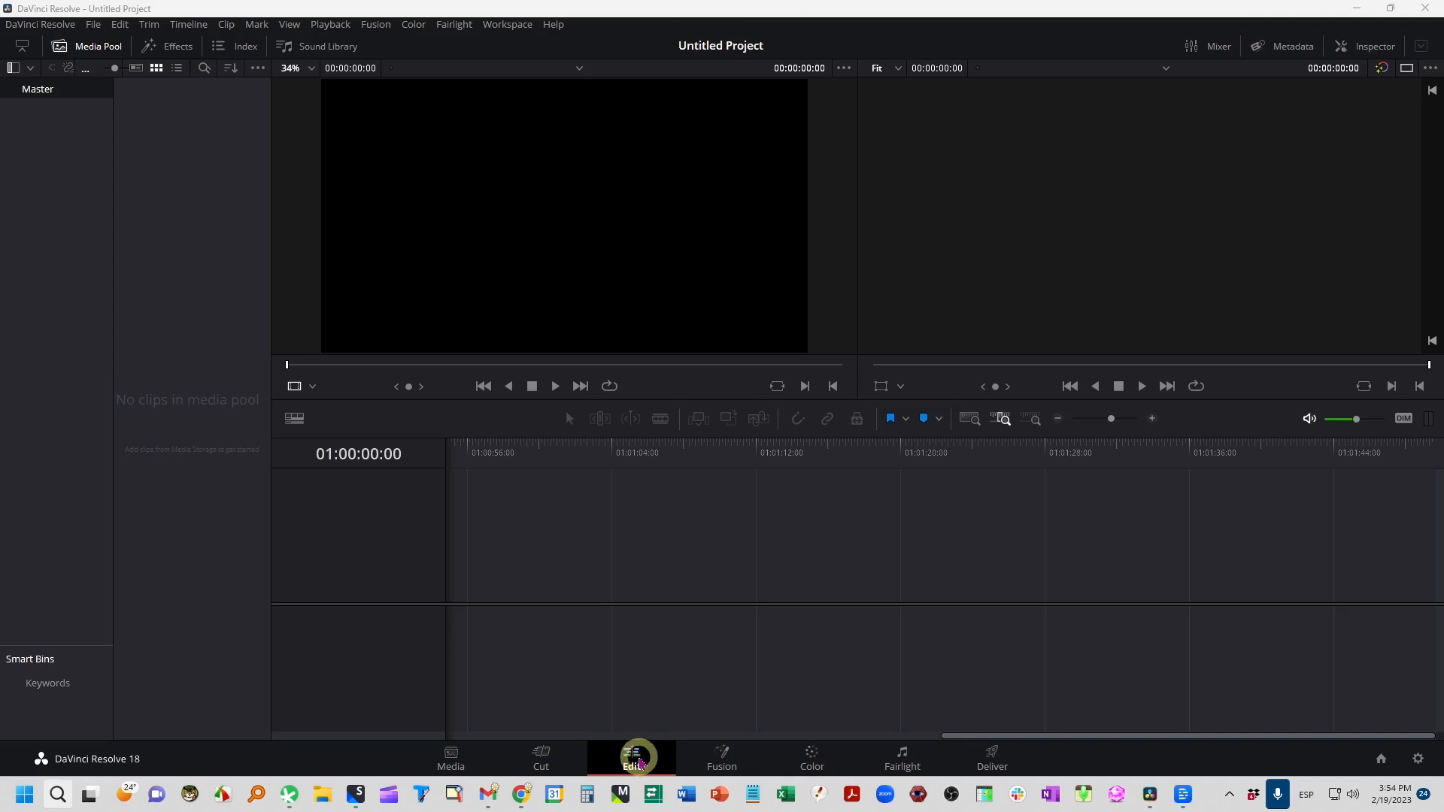
- Import Heat Stress in Dairy Cows Intro.mp4 onto a new timeline and lock its Video 1 and Audio 1 tracks
{"action": "left_click", "coordinate": [903, 765]}
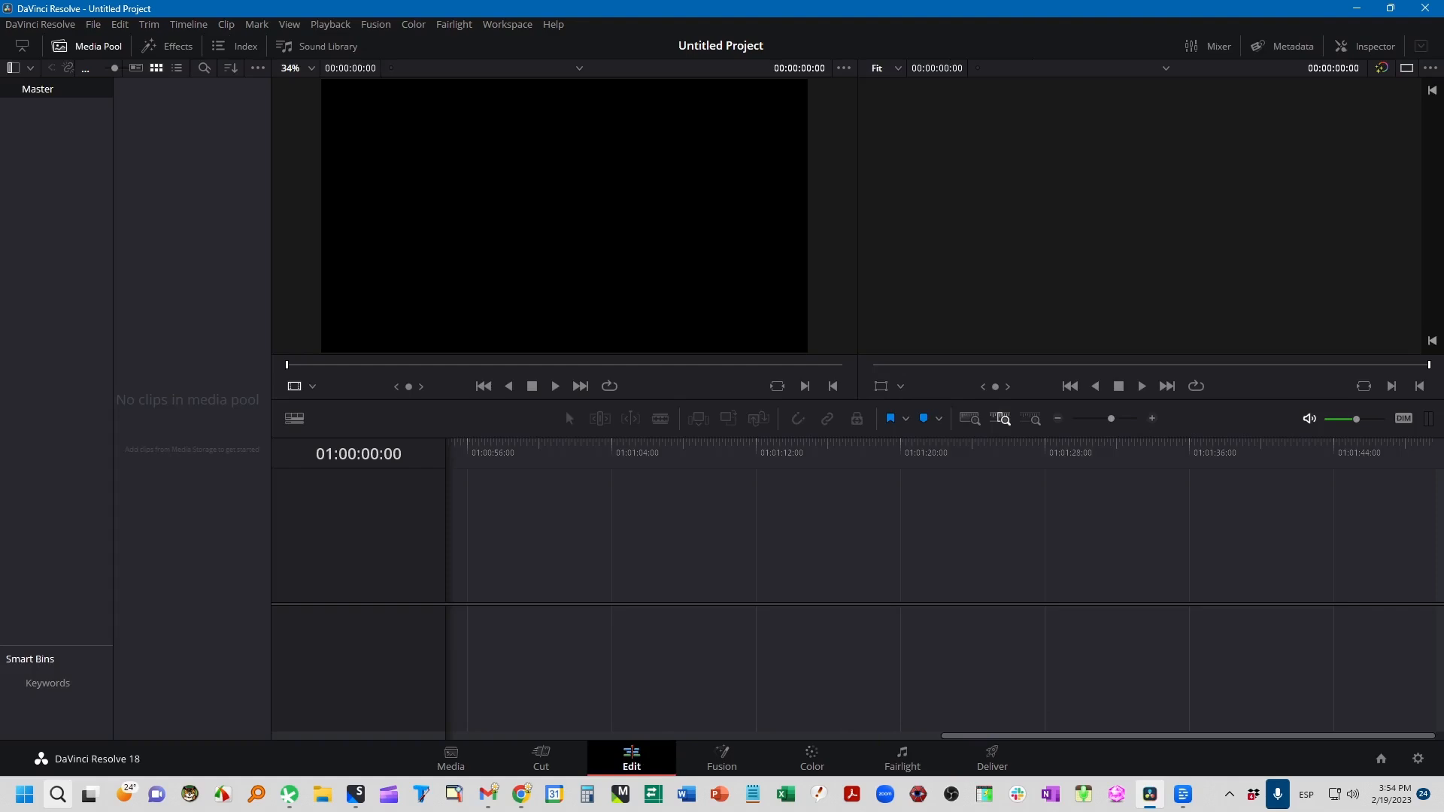
{"action": "left_click_drag", "start_coordinate": [1443, 139], "coordinate": [188, 207]}
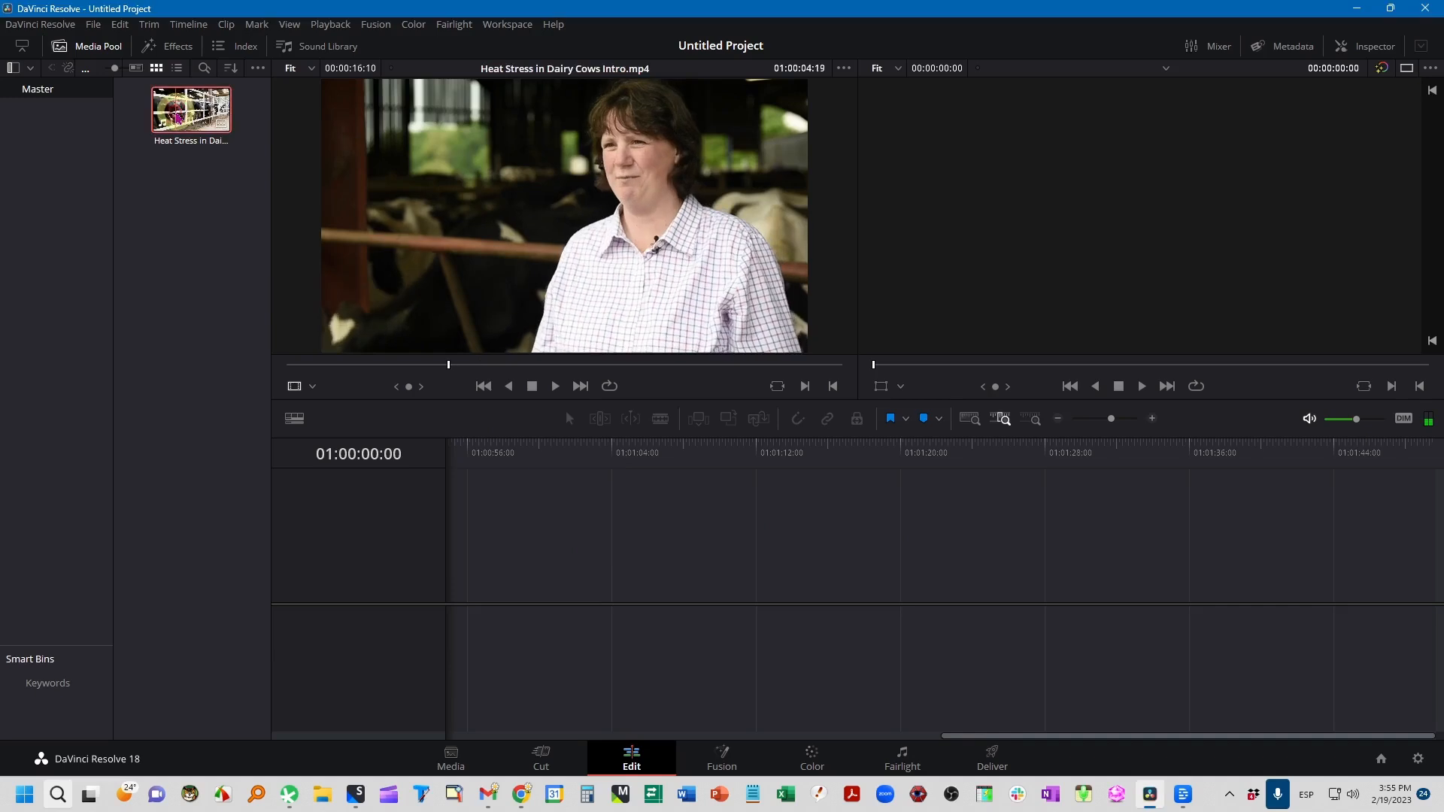
{"action": "left_click_drag", "start_coordinate": [188, 120], "coordinate": [442, 547]}
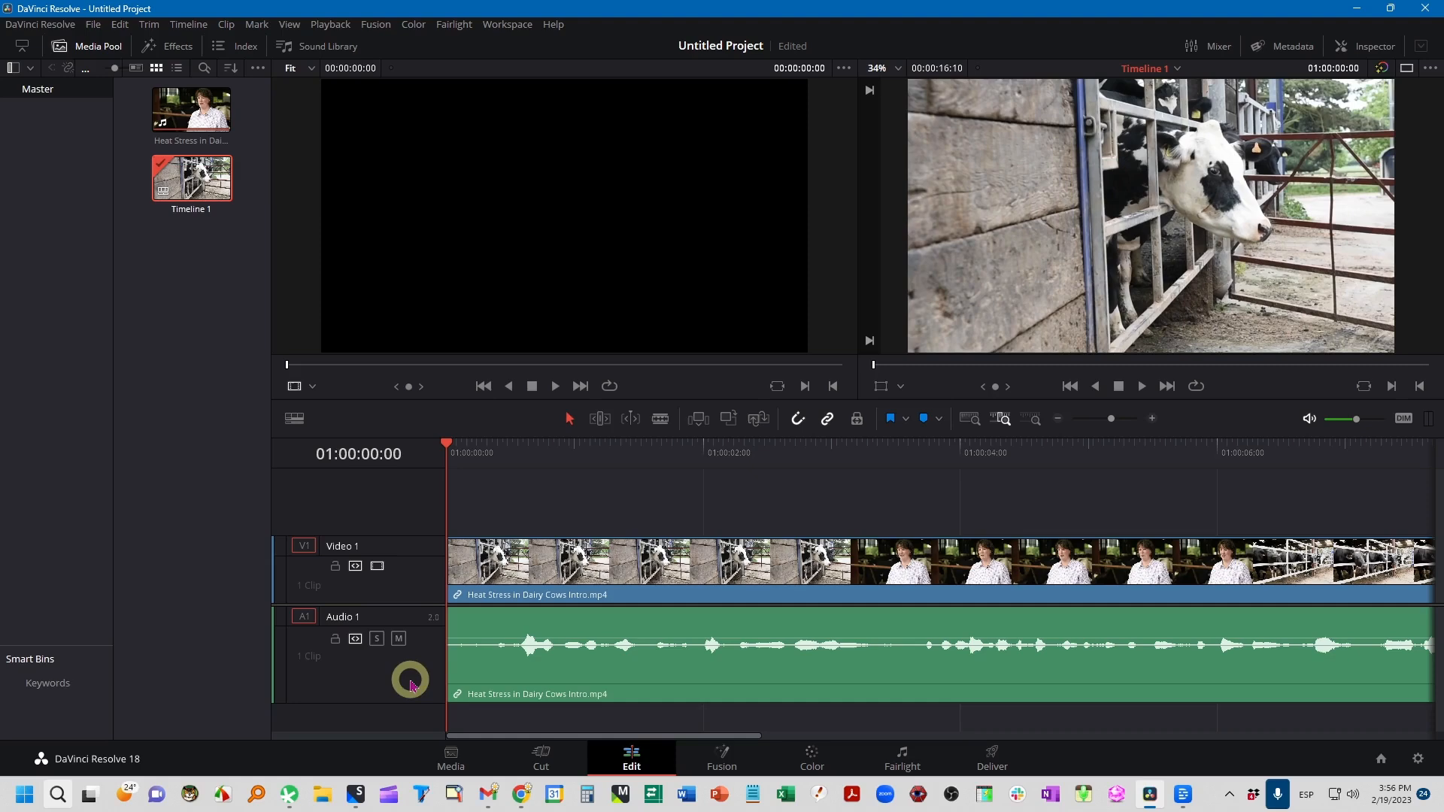
{"action": "left_click", "coordinate": [335, 638]}
{"action": "left_click", "coordinate": [335, 566]}
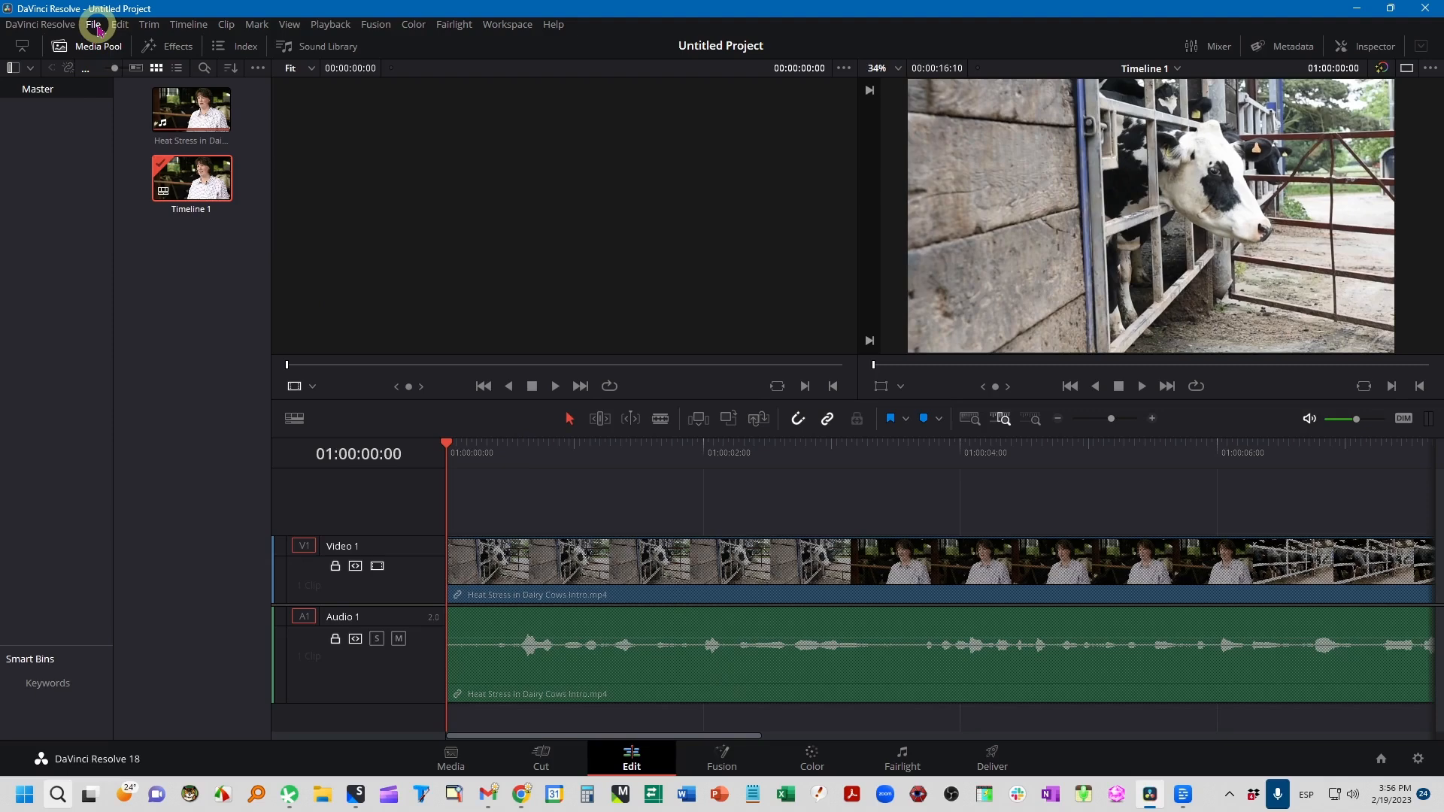
- Save the project as Heat Stress in Dairy Cows - Voiceover
{"action": "left_click", "coordinate": [95, 26]}
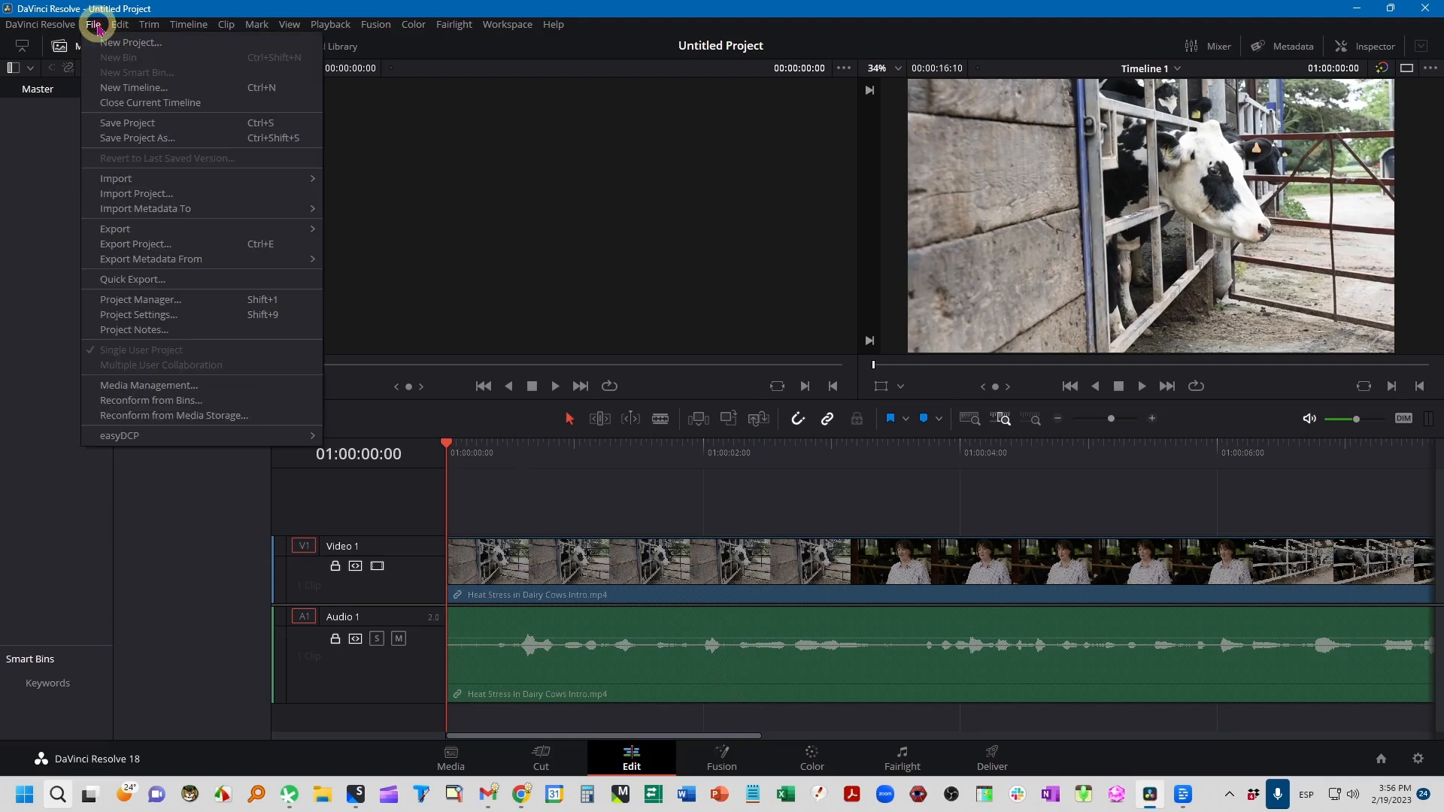
{"action": "left_click", "coordinate": [129, 124]}
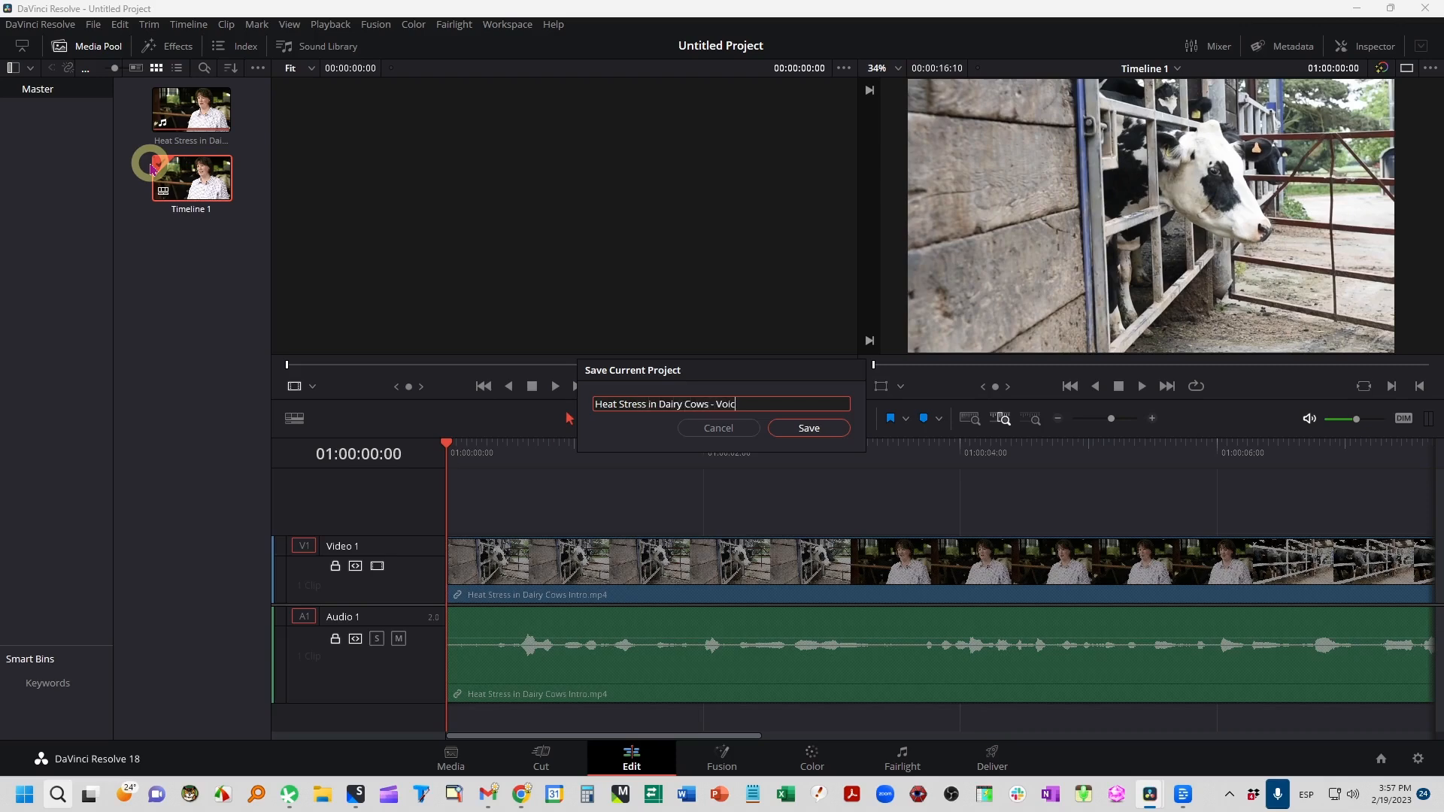
{"action": "left_click", "coordinate": [805, 427]}
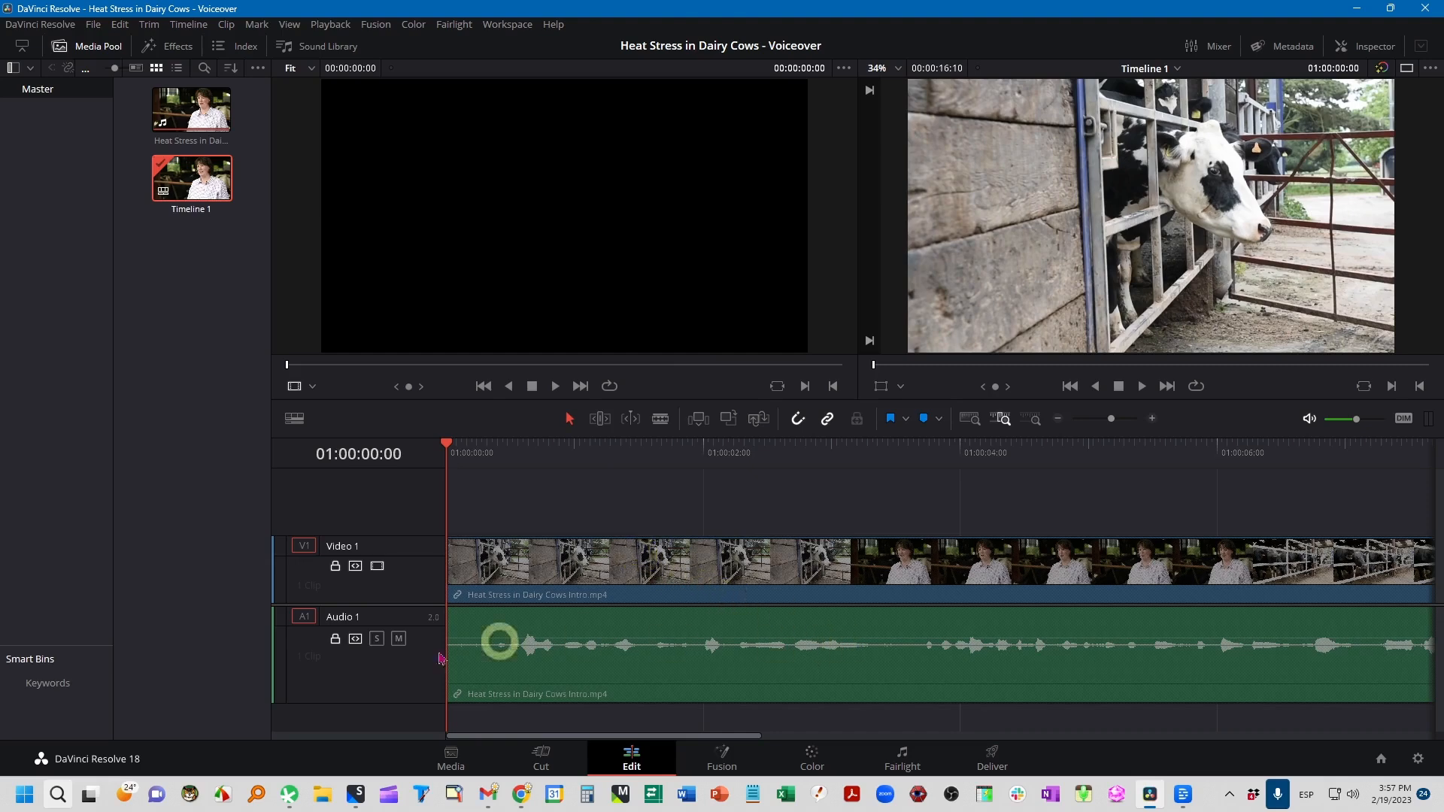
- On the Fairlight page, add a mono audio track and rename it Voiceover
{"action": "left_click", "coordinate": [907, 761]}
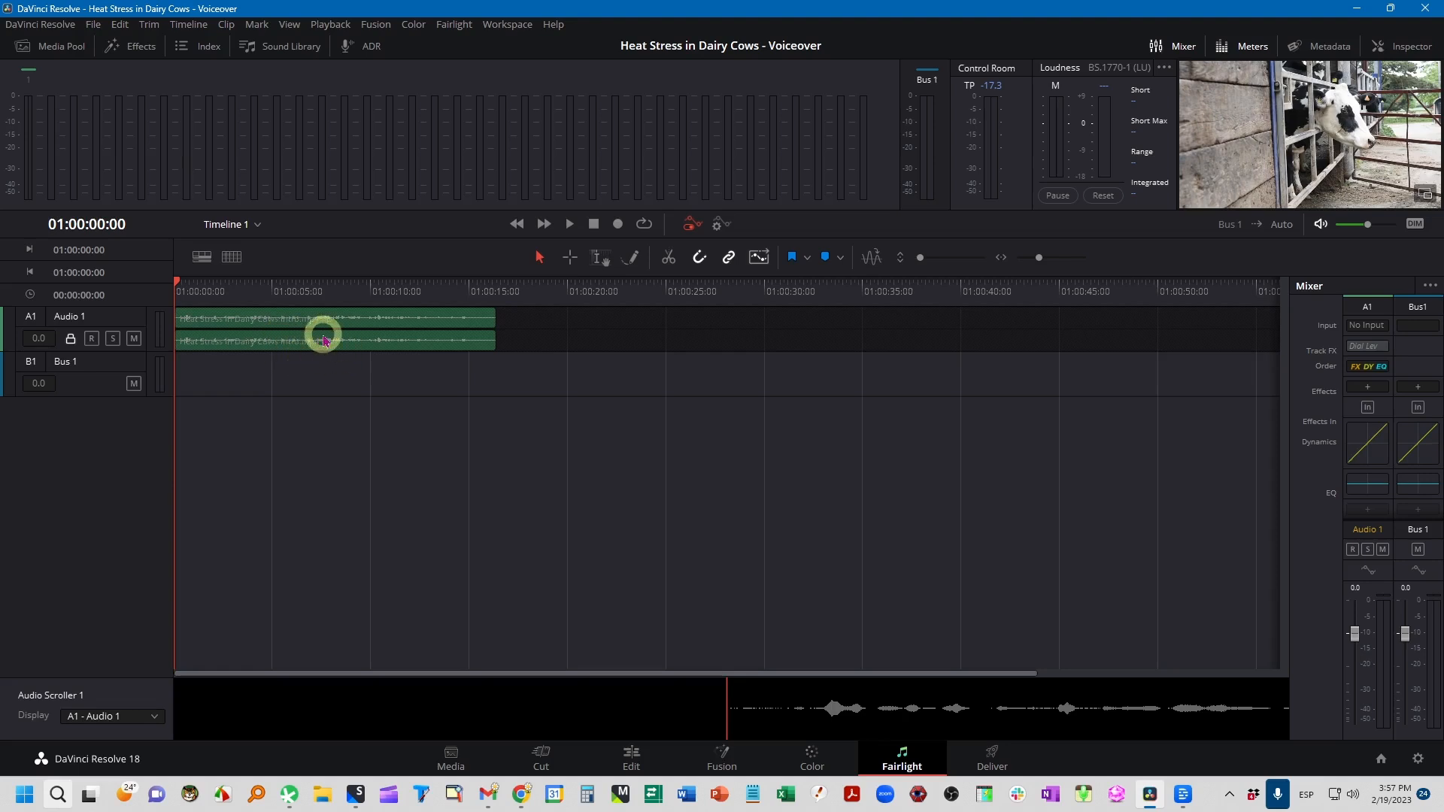
{"action": "right_click", "coordinate": [84, 436]}
{"action": "mouse_move", "coordinate": [127, 446]}
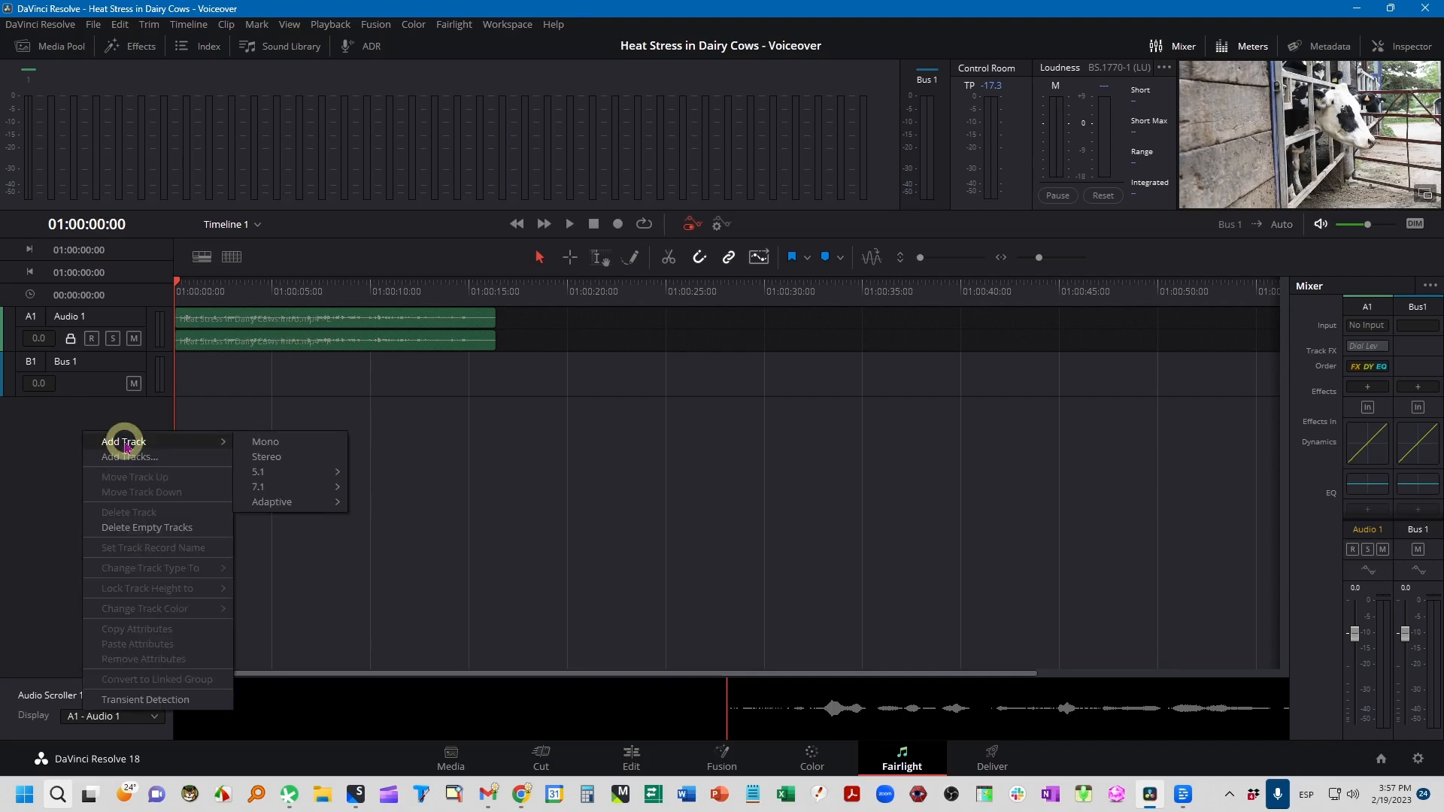
{"action": "left_click", "coordinate": [299, 449]}
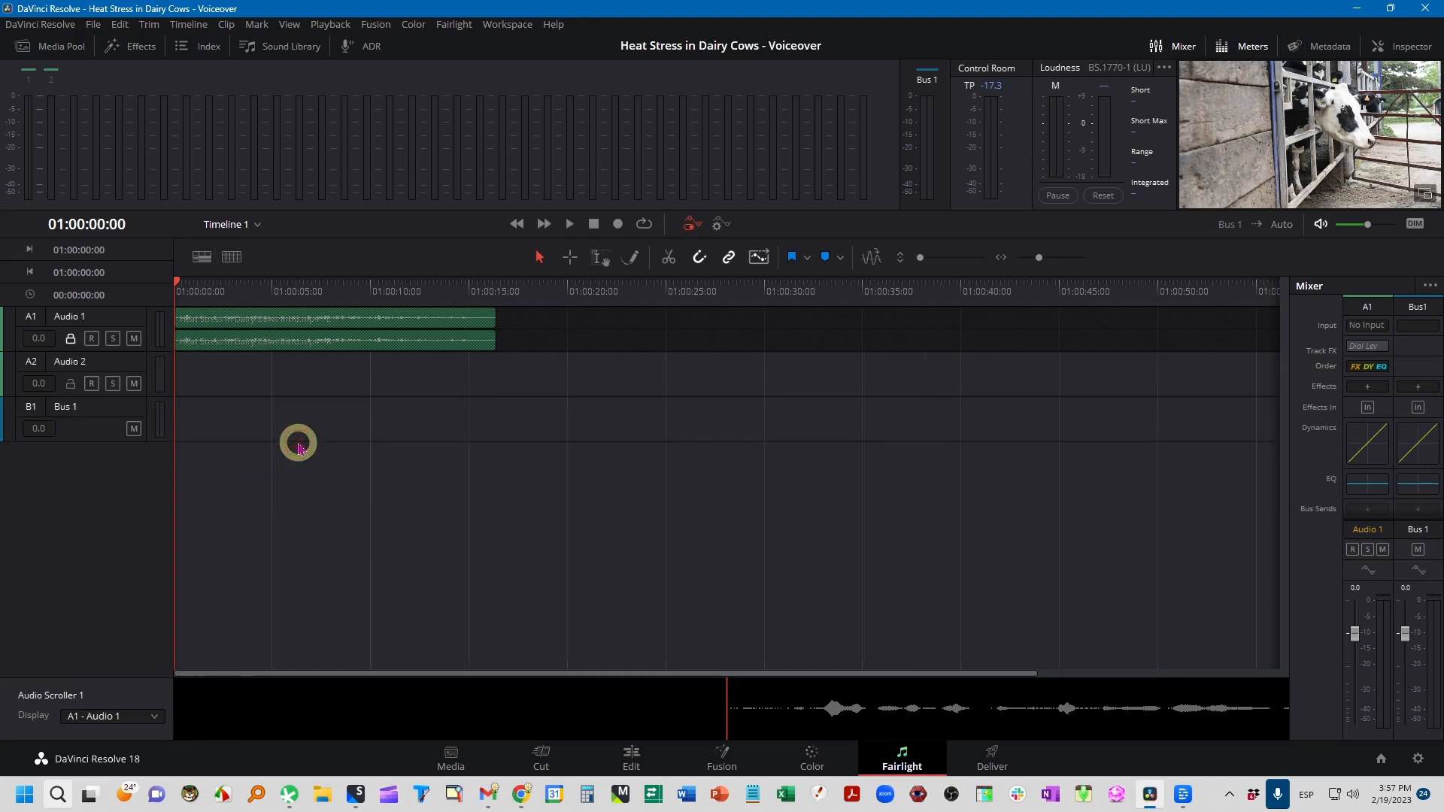
{"action": "left_click", "coordinate": [82, 365]}
{"action": "double_click", "coordinate": [81, 365]}
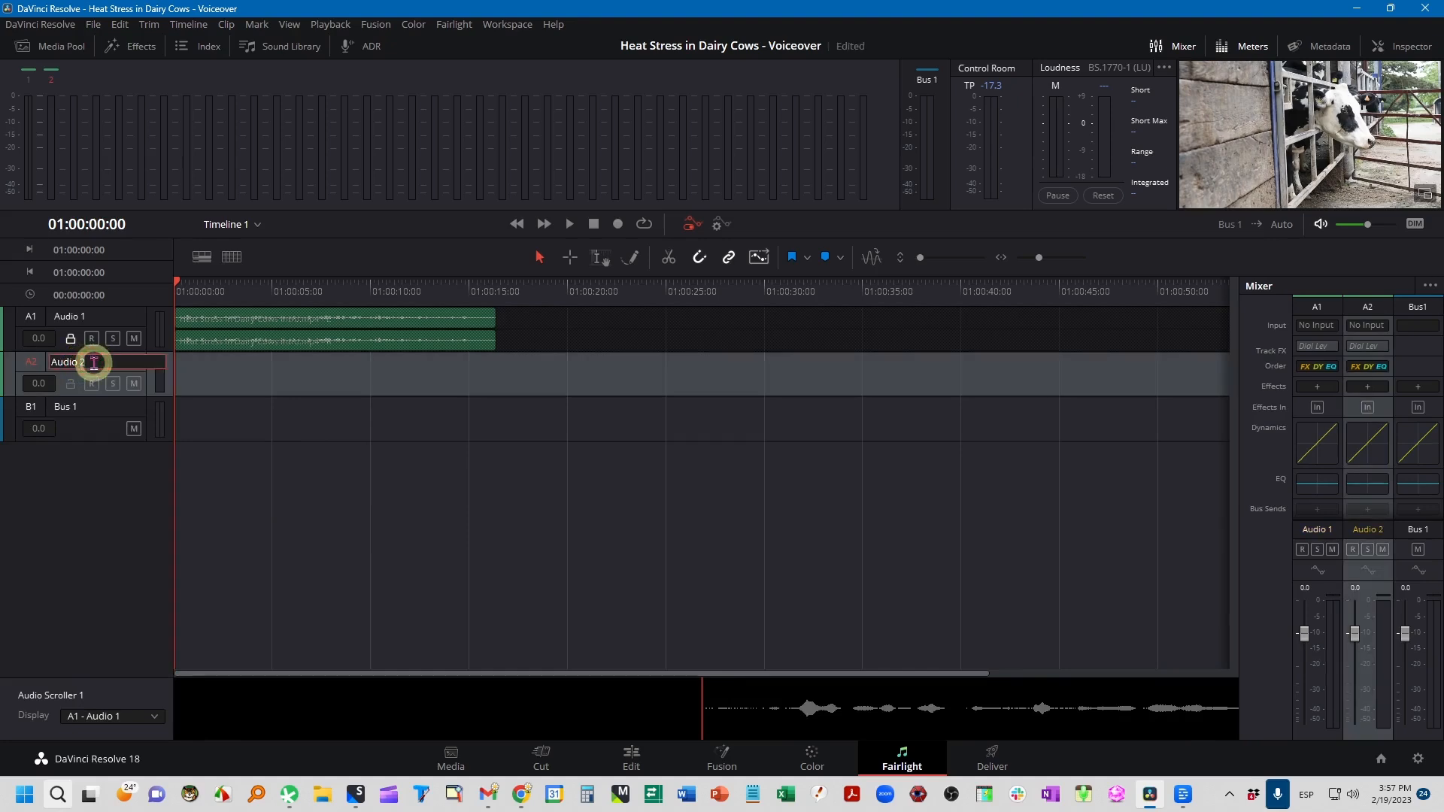
{"action": "type", "text": "Voiceover"}
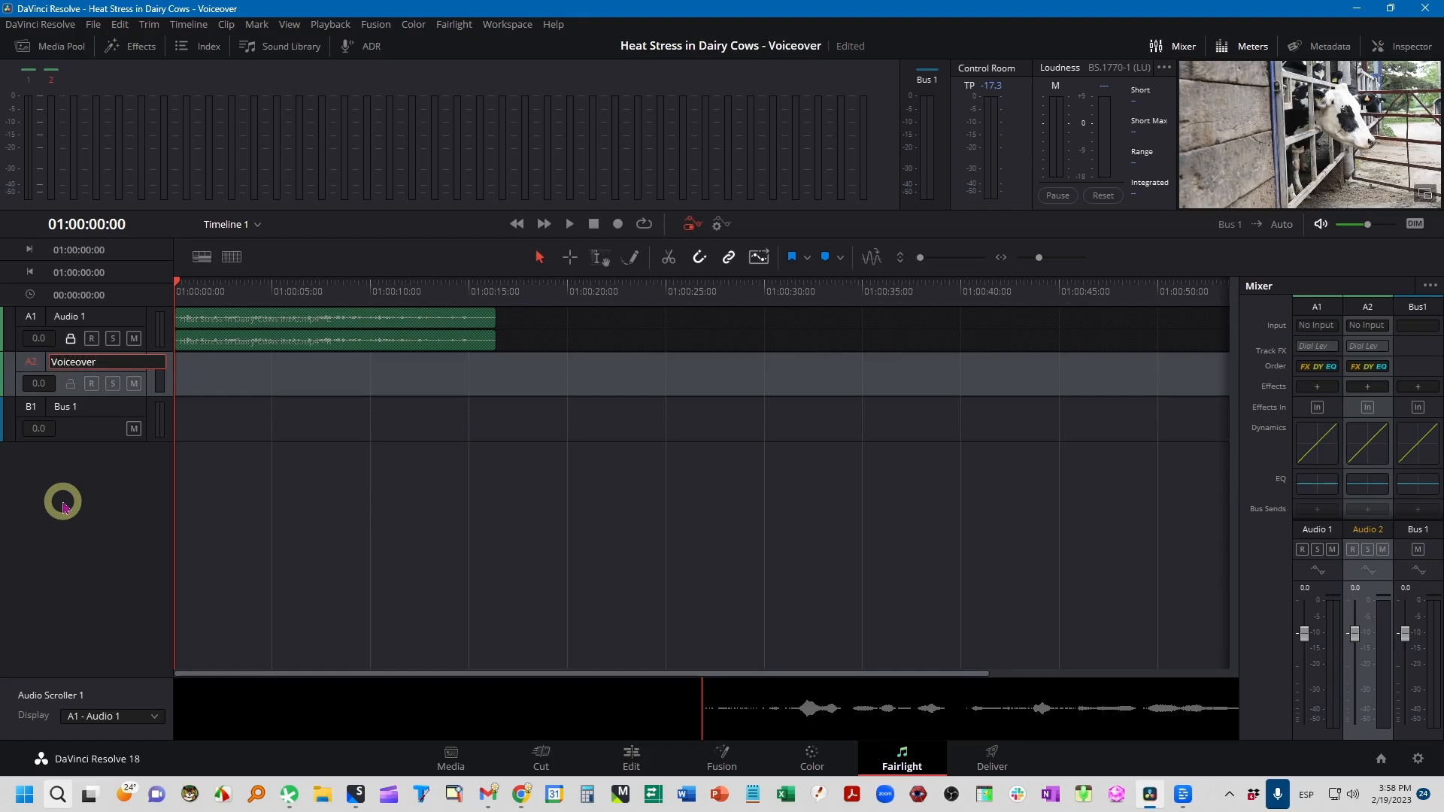
{"action": "key", "text": "Return"}
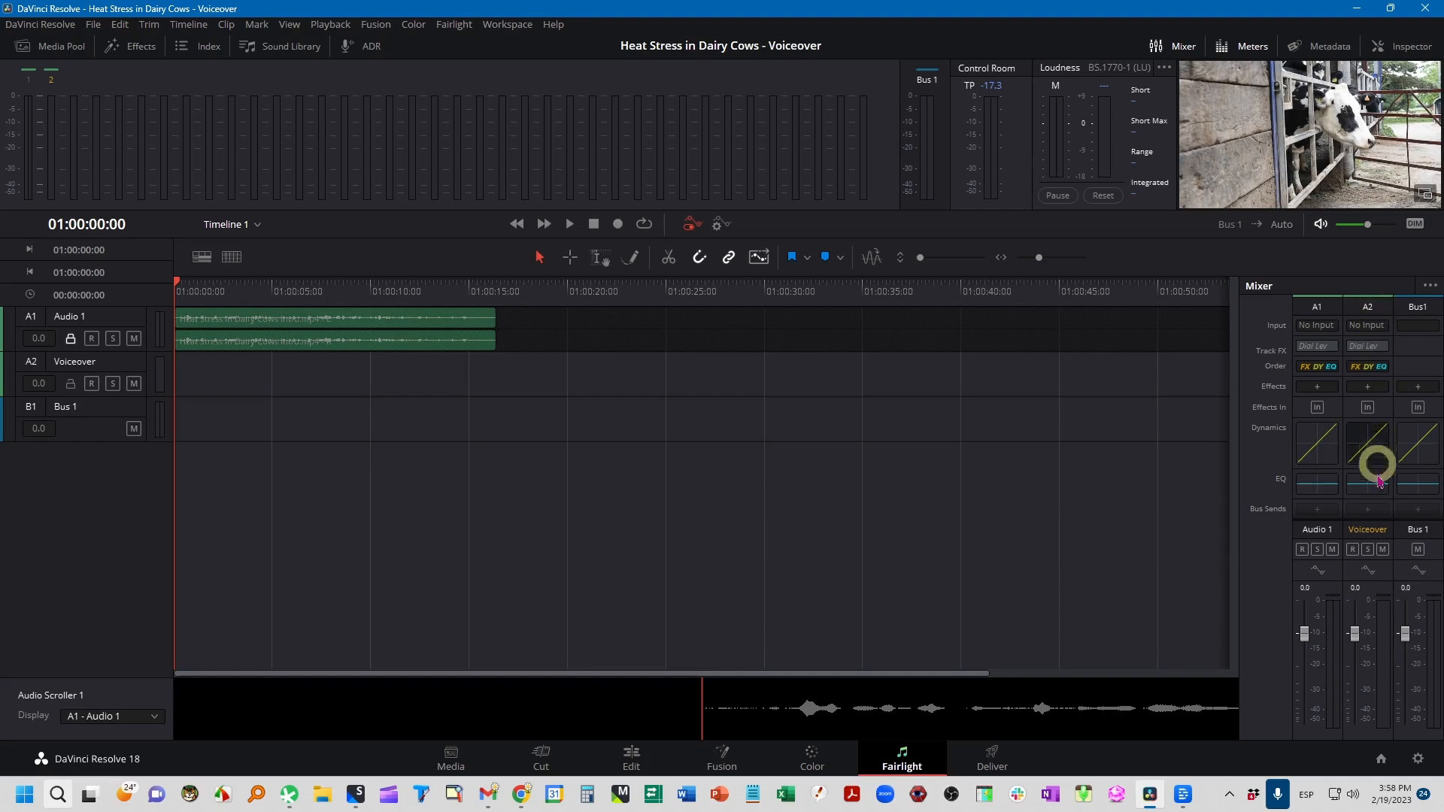
- Patch the first microphone audio input to the Voiceover track's input
{"action": "left_click", "coordinate": [1369, 327]}
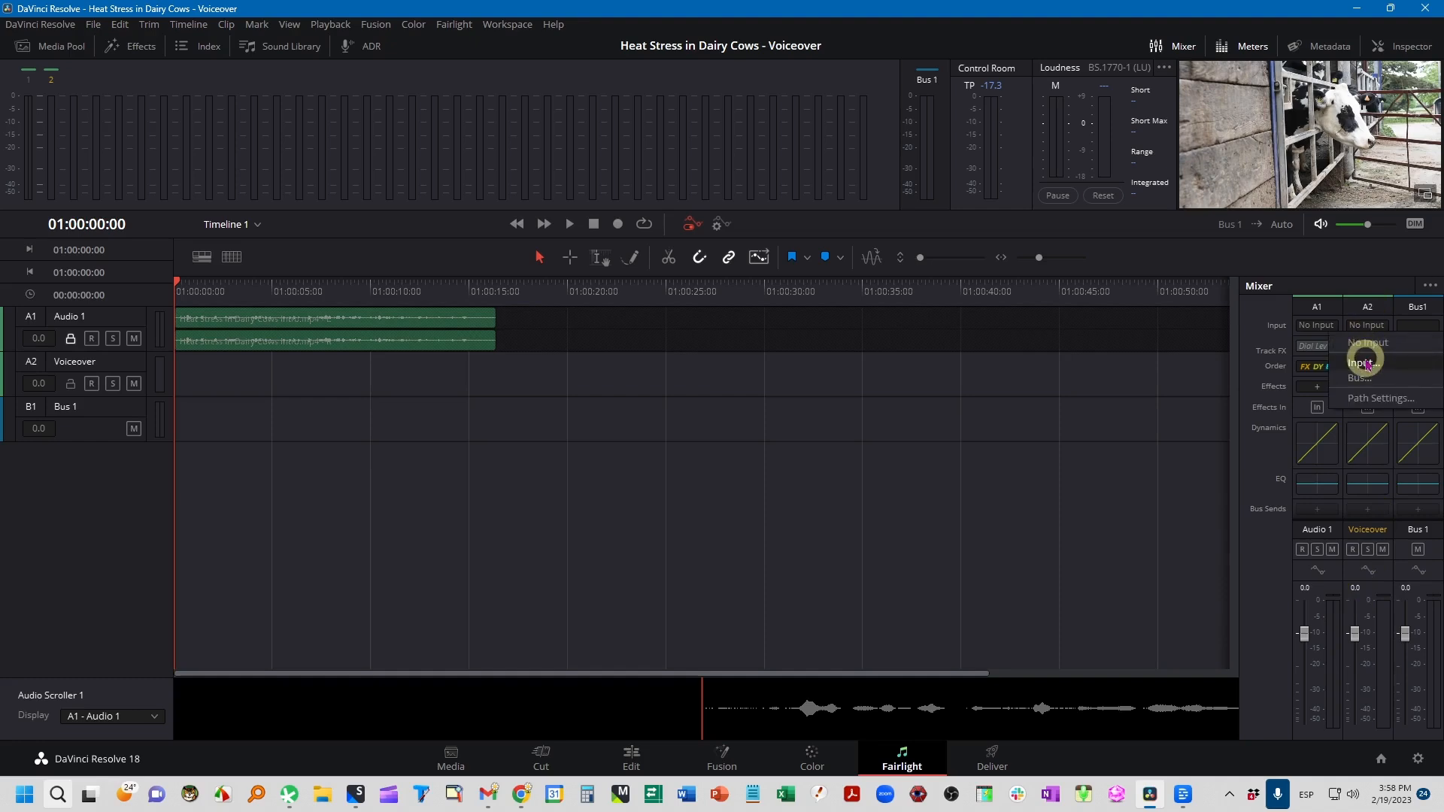
{"action": "left_click", "coordinate": [1366, 364]}
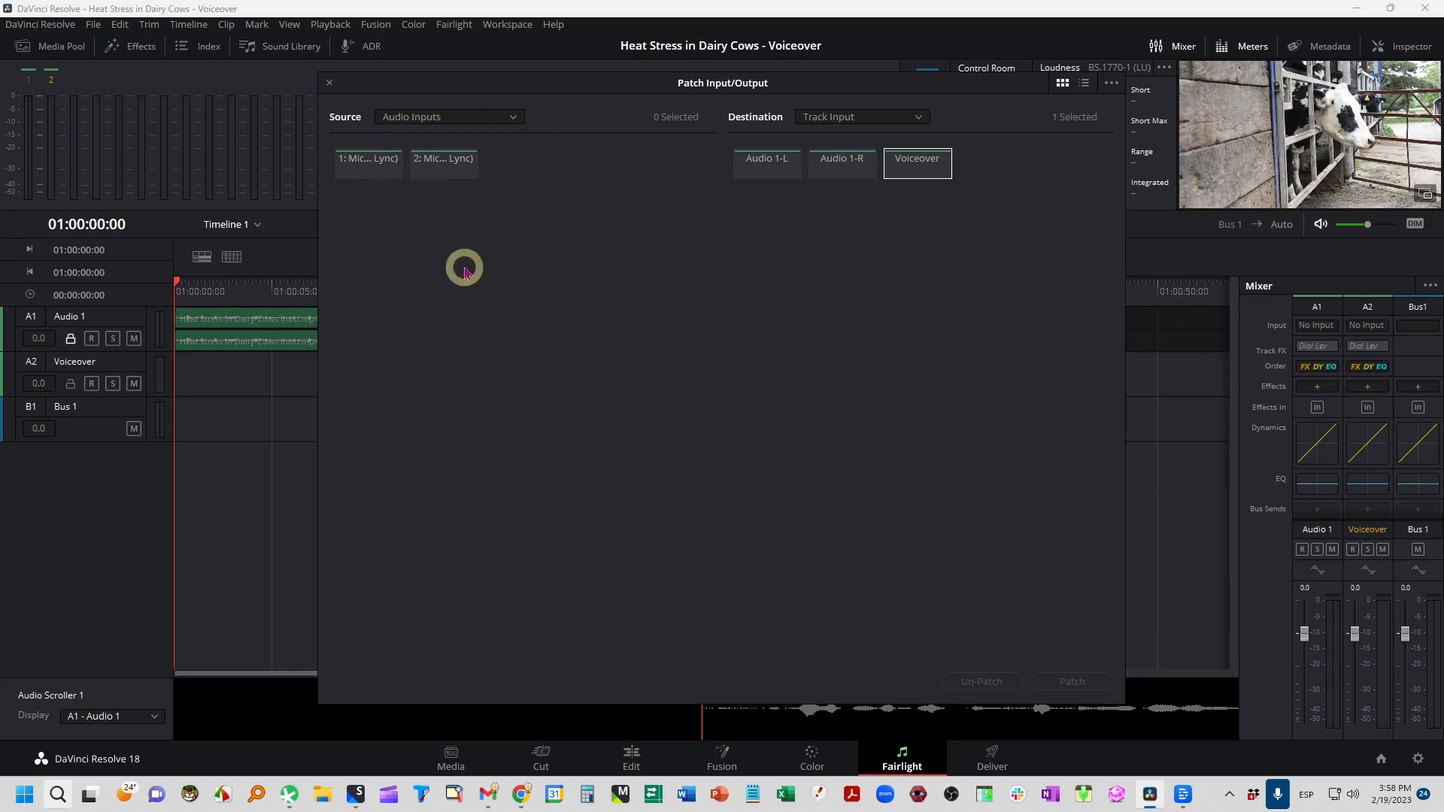
{"action": "left_click", "coordinate": [366, 168]}
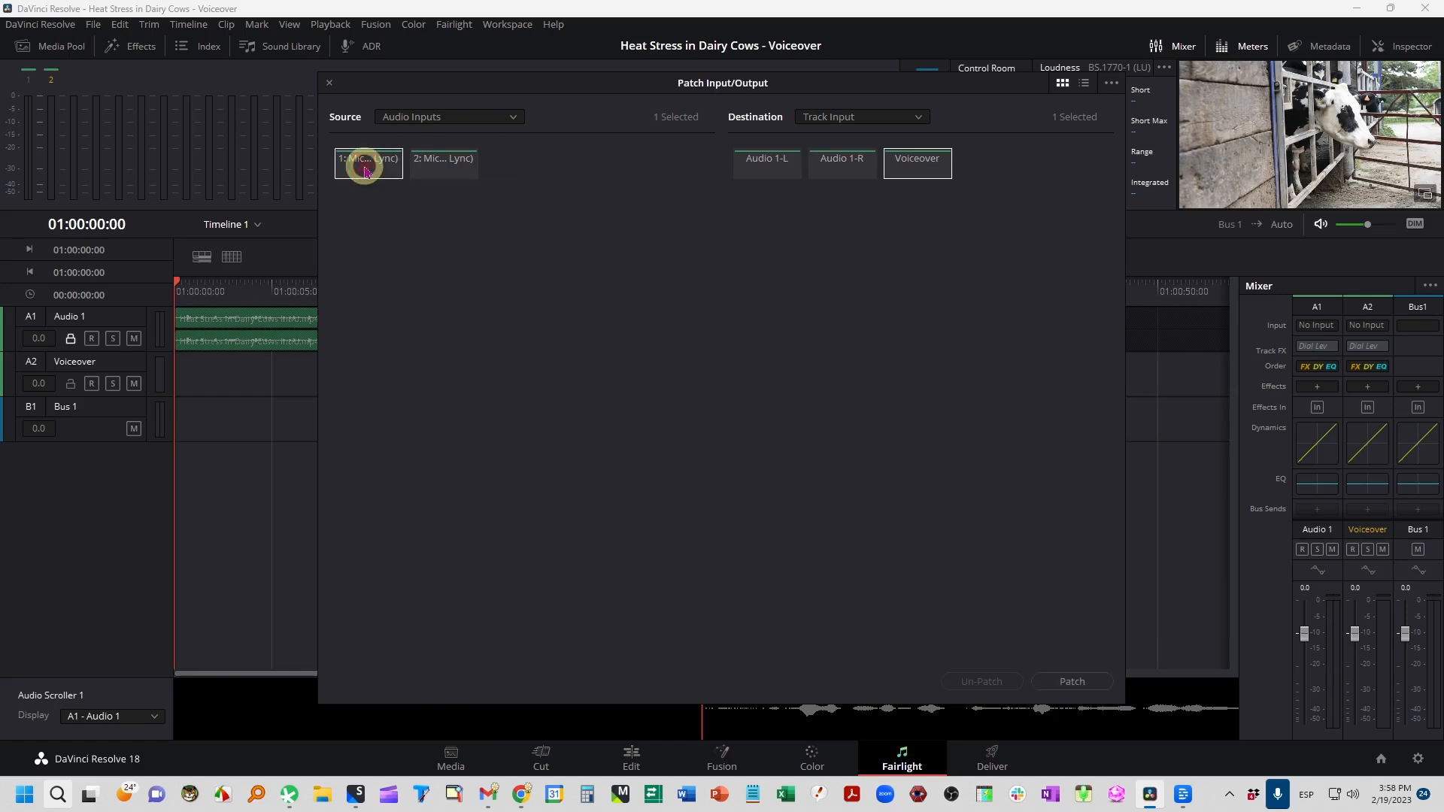
{"action": "left_click", "coordinate": [1072, 683]}
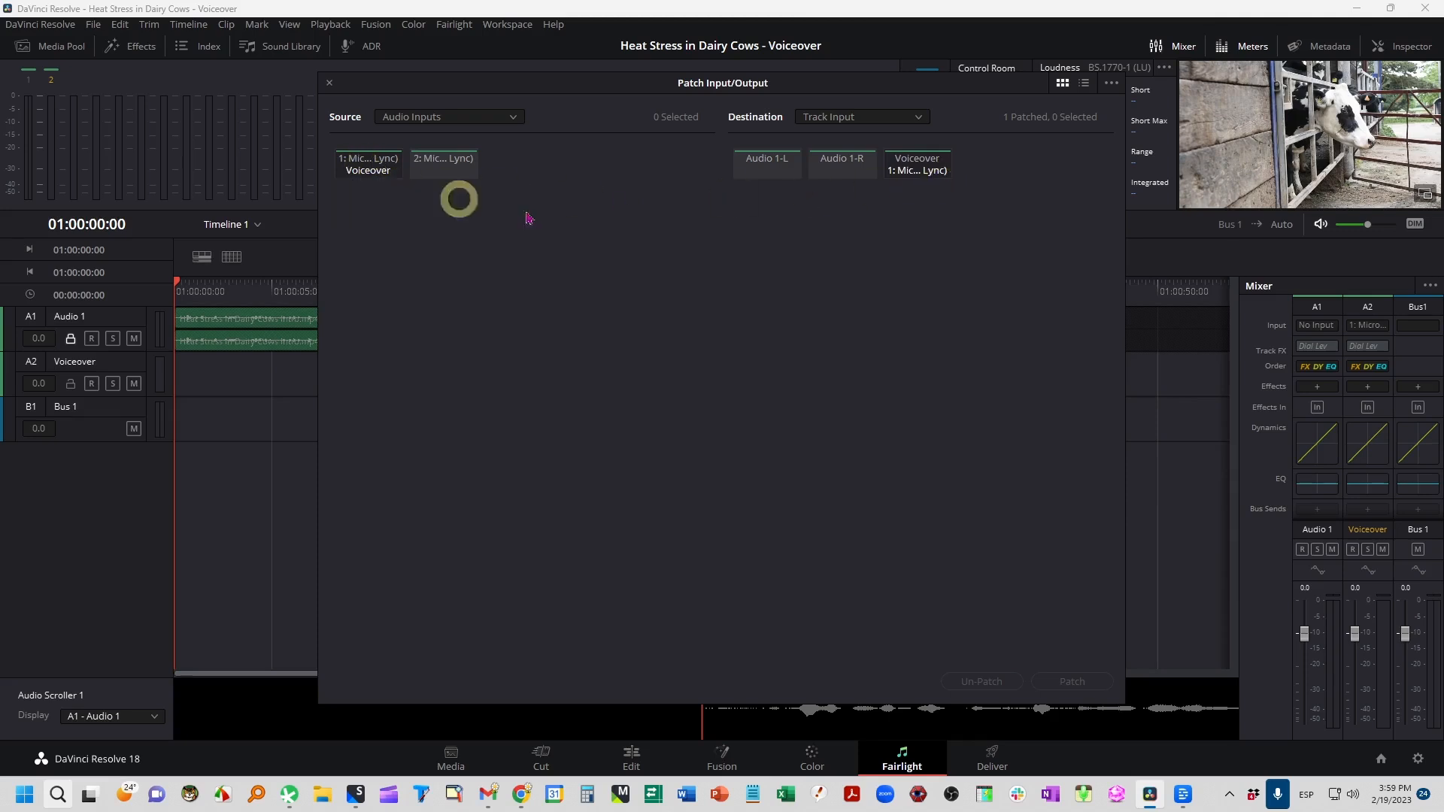
{"action": "left_click", "coordinate": [330, 83]}
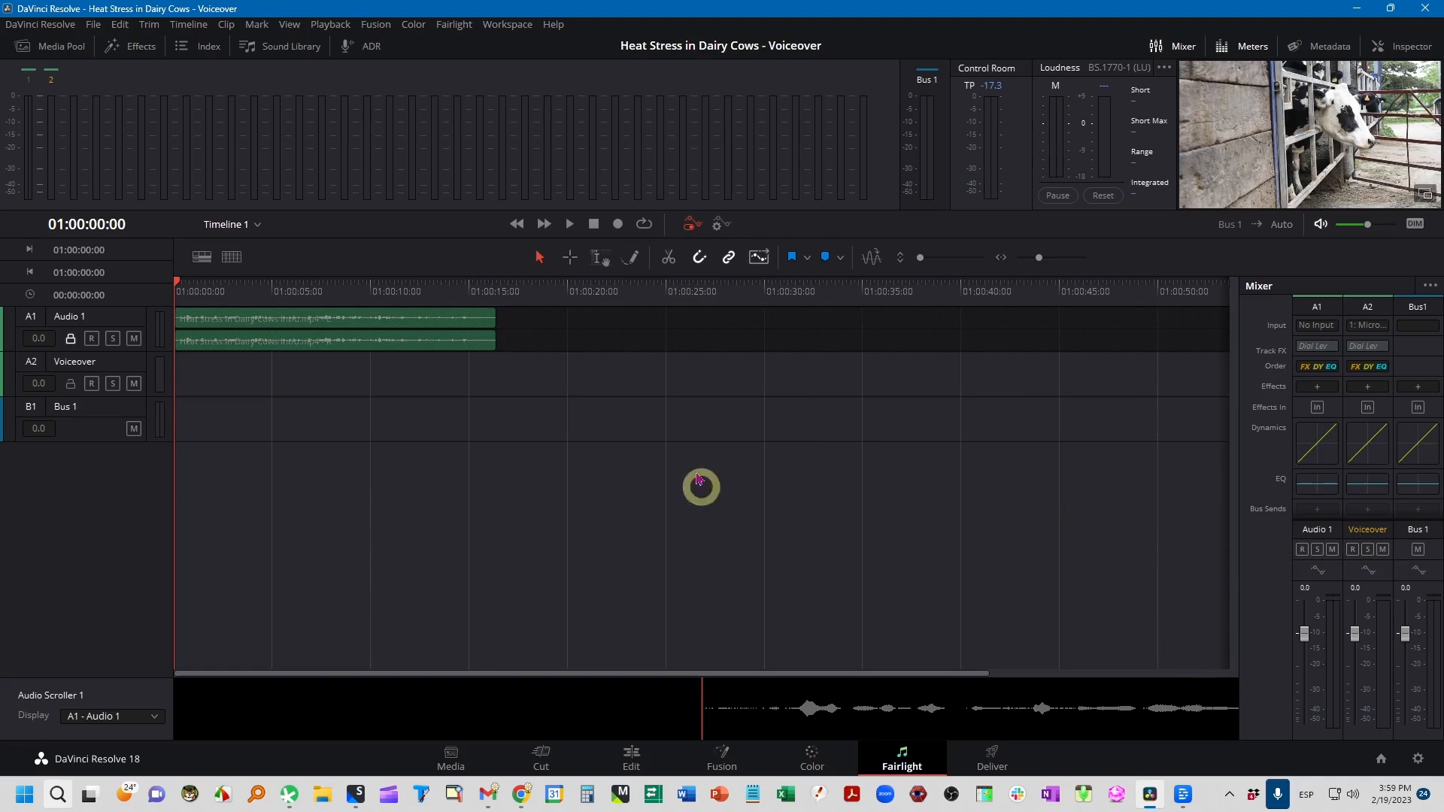
- Arm the Voiceover track for recording and increase the height of the audio tracks
{"action": "left_click", "coordinate": [91, 384]}
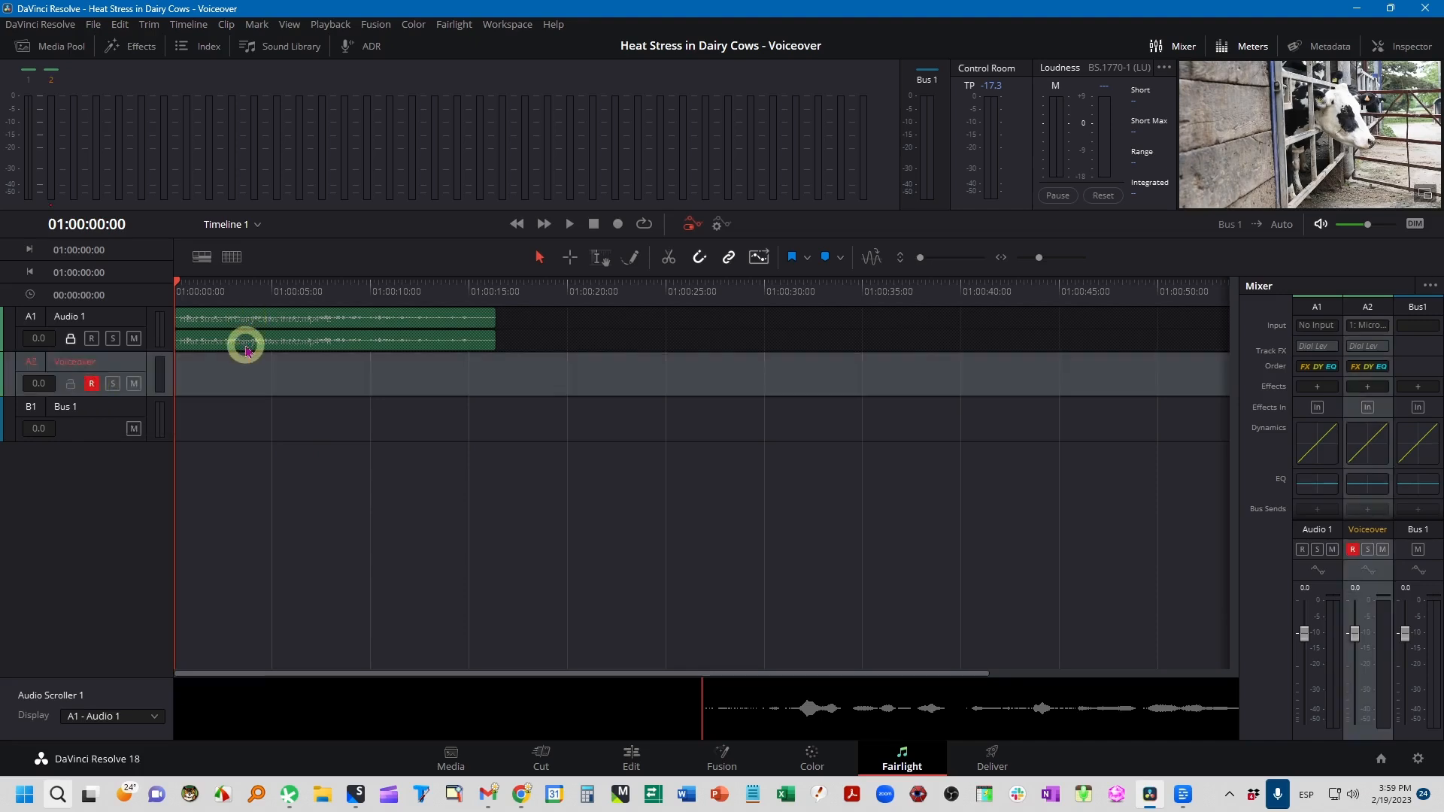
{"action": "left_click_drag", "start_coordinate": [95, 351], "coordinate": [65, 517]}
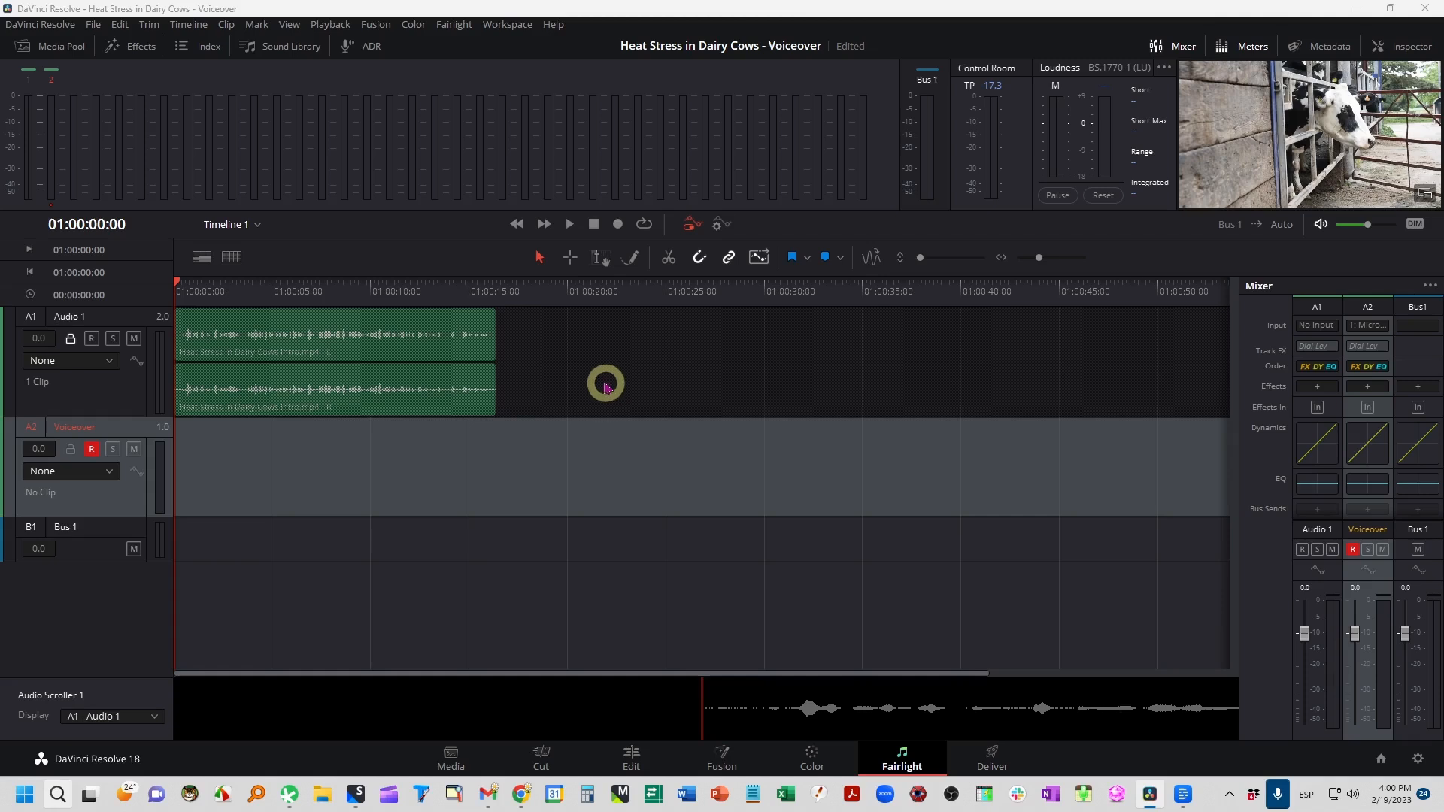
- Set the Fairlight input monitor style to Mute
{"action": "left_click", "coordinate": [458, 25]}
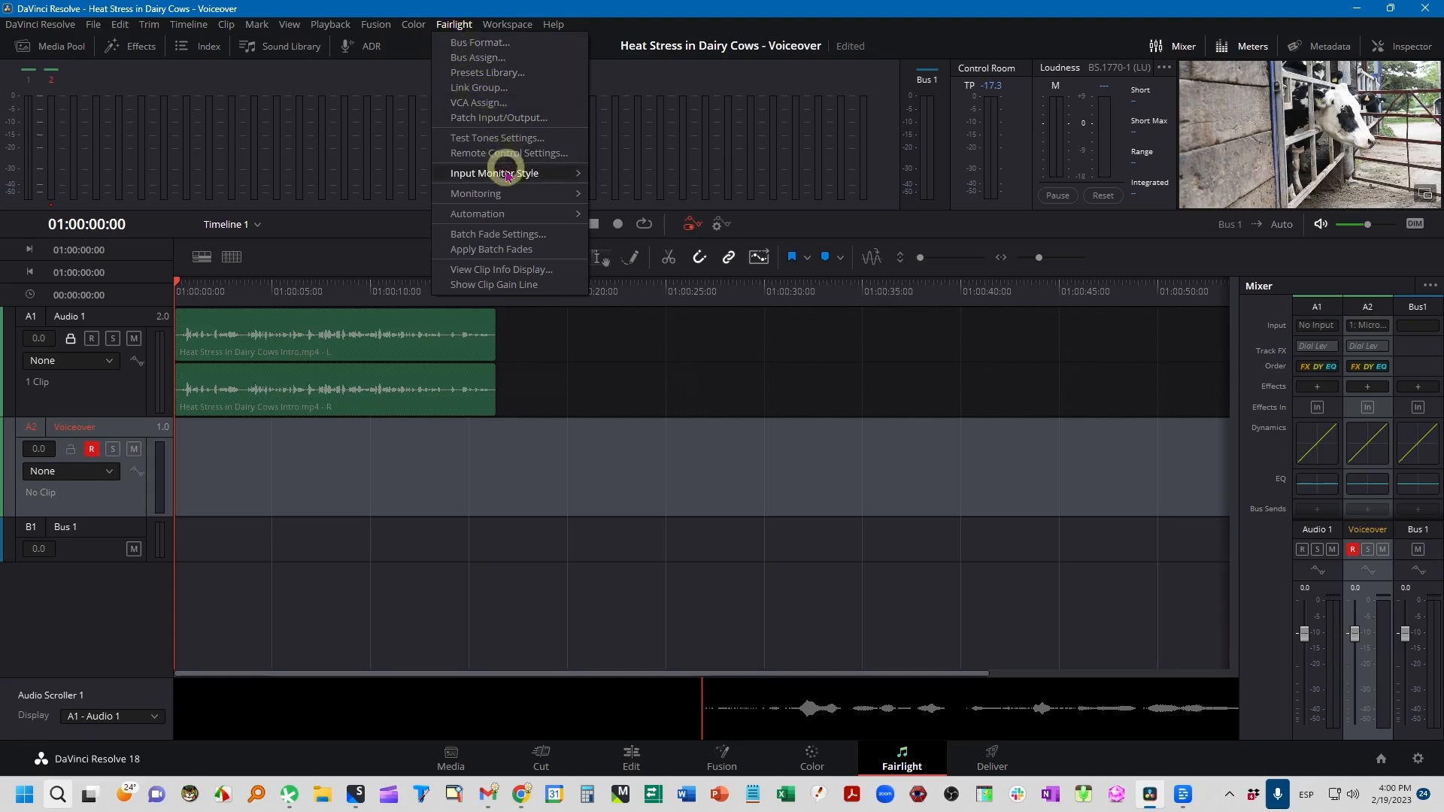
{"action": "mouse_move", "coordinate": [510, 179]}
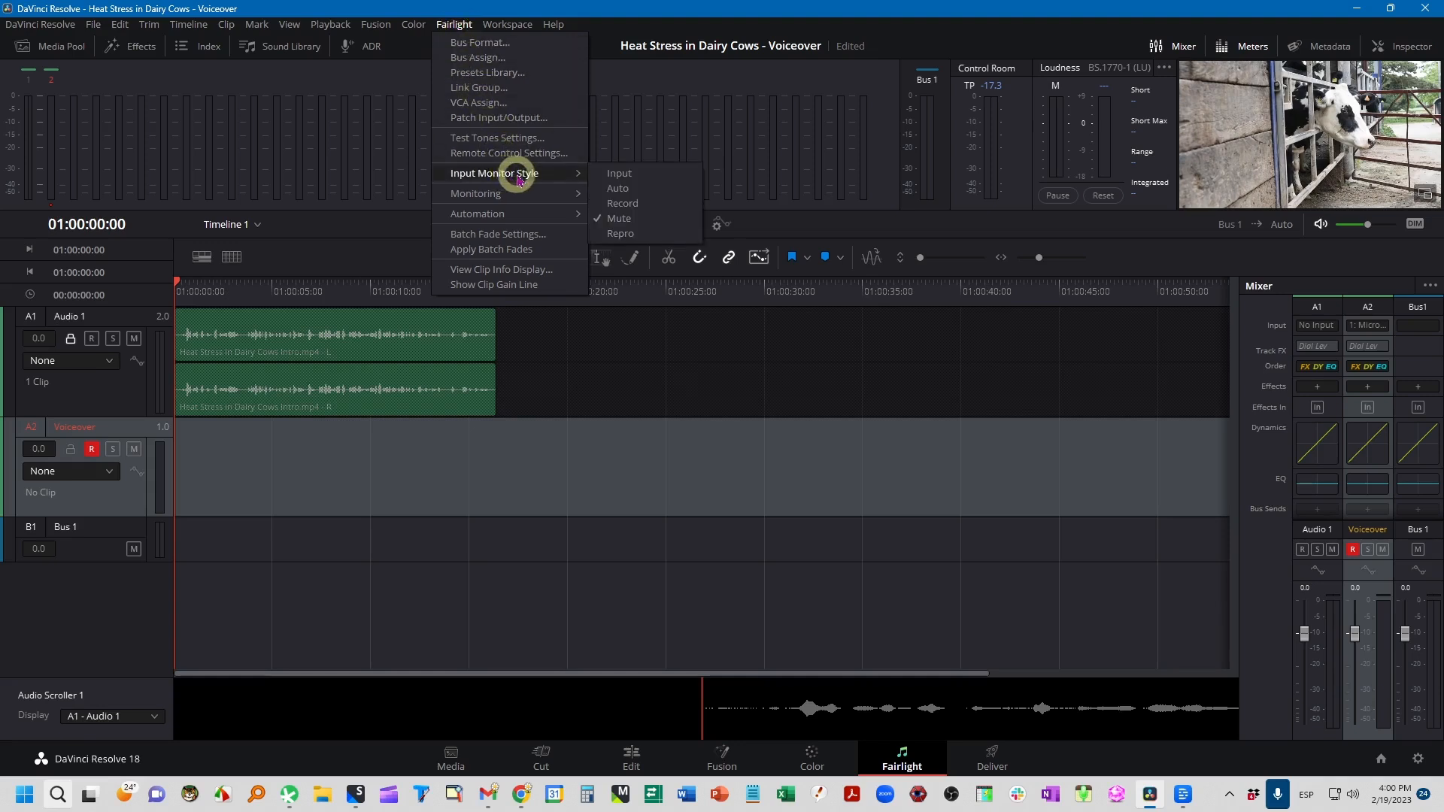
{"action": "left_click", "coordinate": [634, 220]}
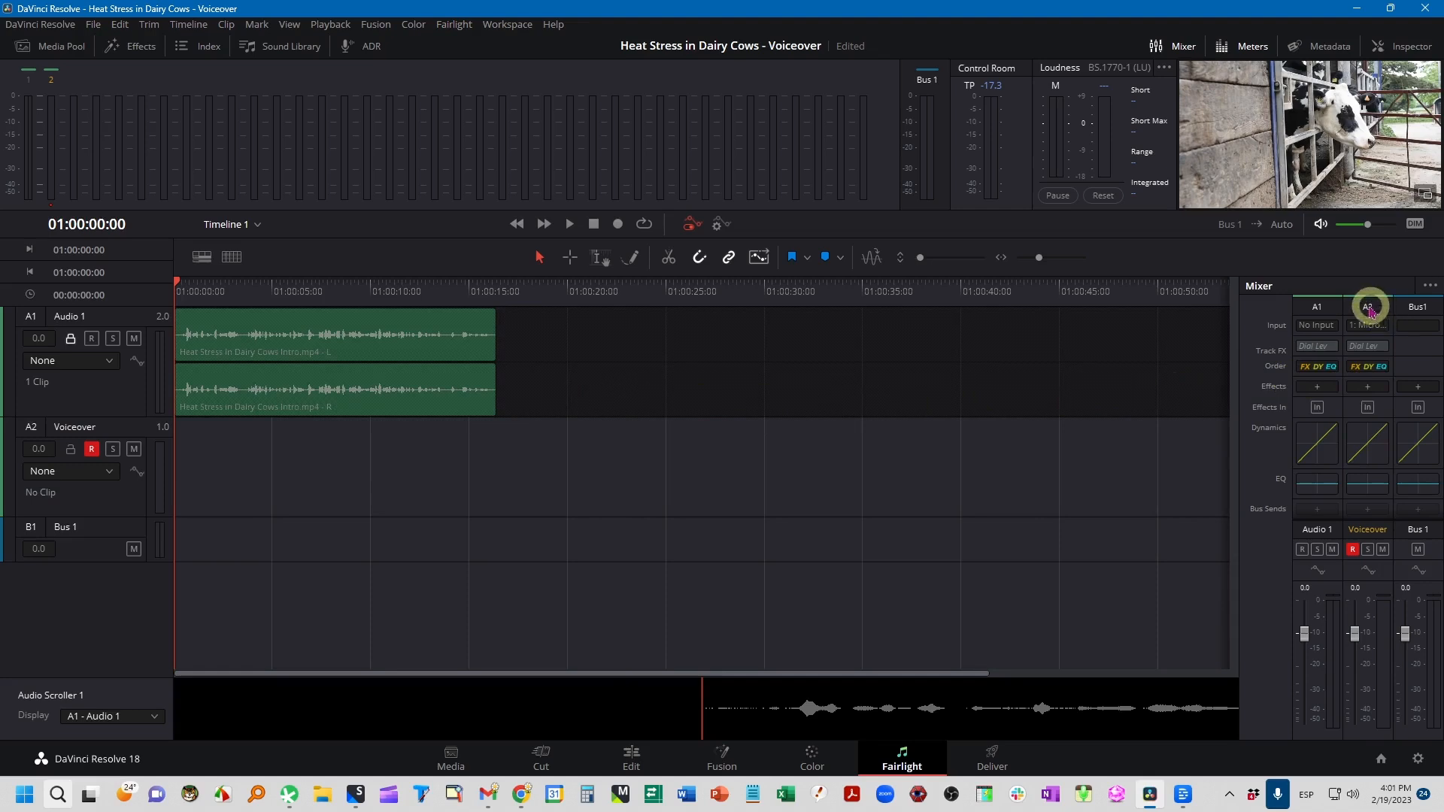
- Add the Noise Reduction restoration effect to the Voiceover track with its default settings
{"action": "left_click", "coordinate": [1368, 388]}
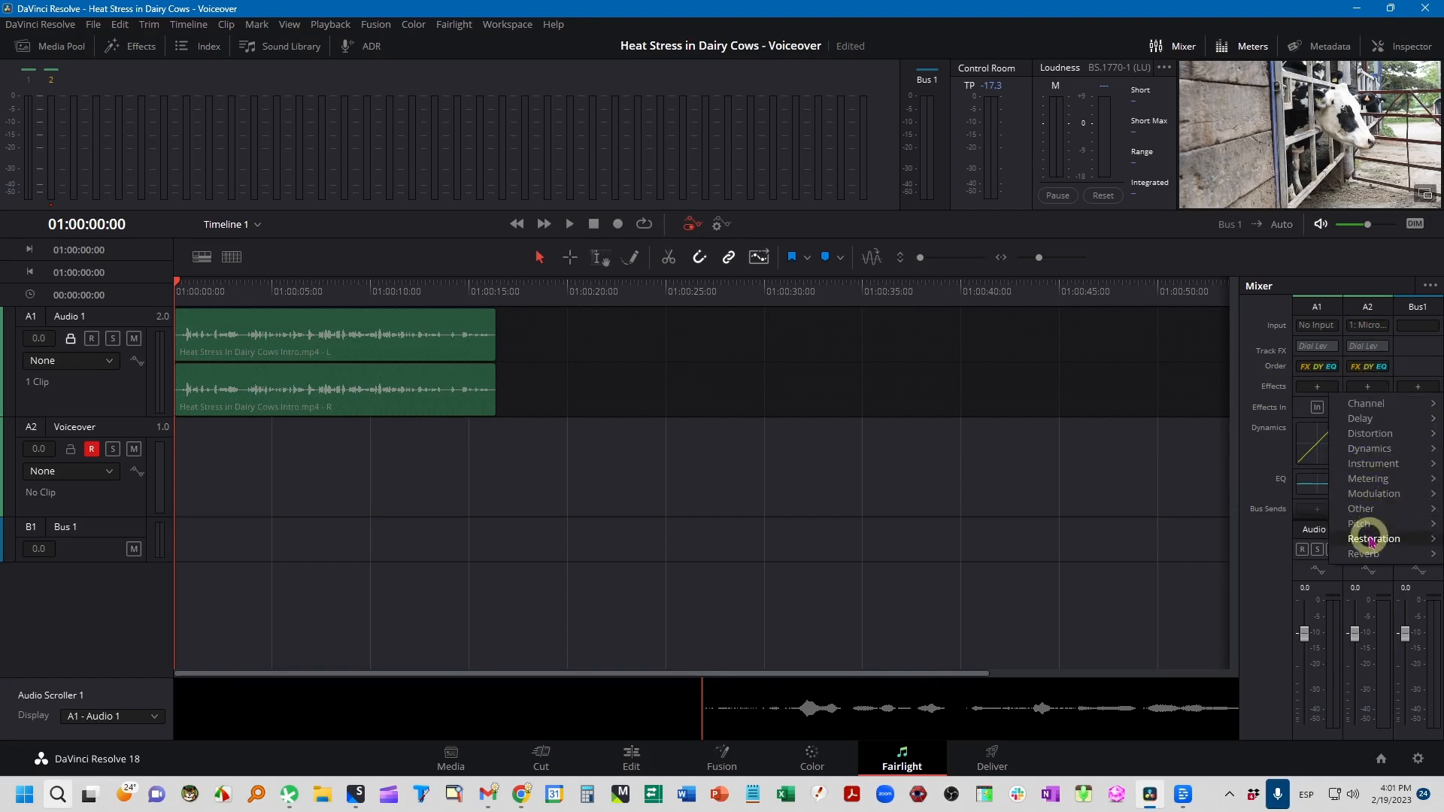
{"action": "mouse_move", "coordinate": [1371, 542]}
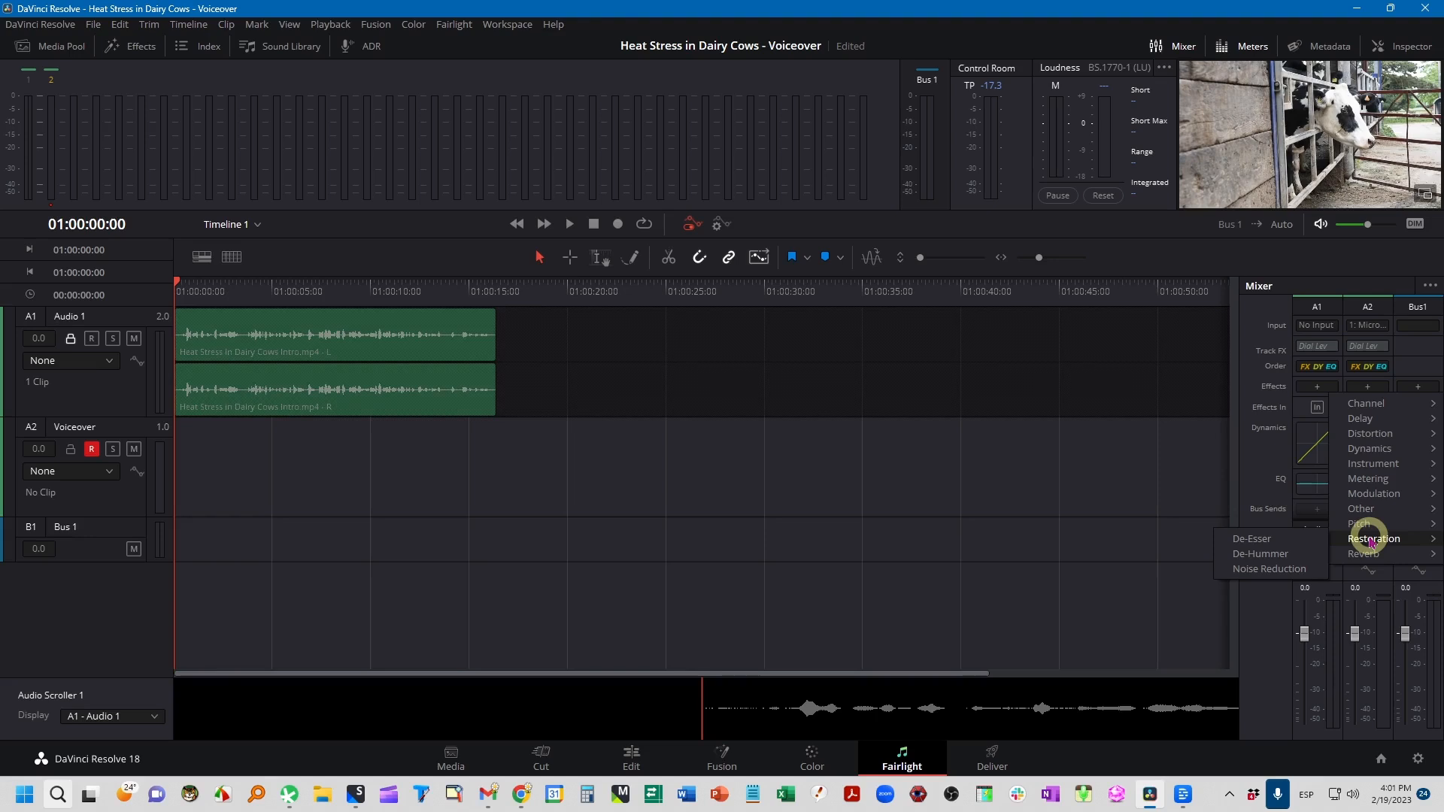
{"action": "left_click", "coordinate": [1266, 570]}
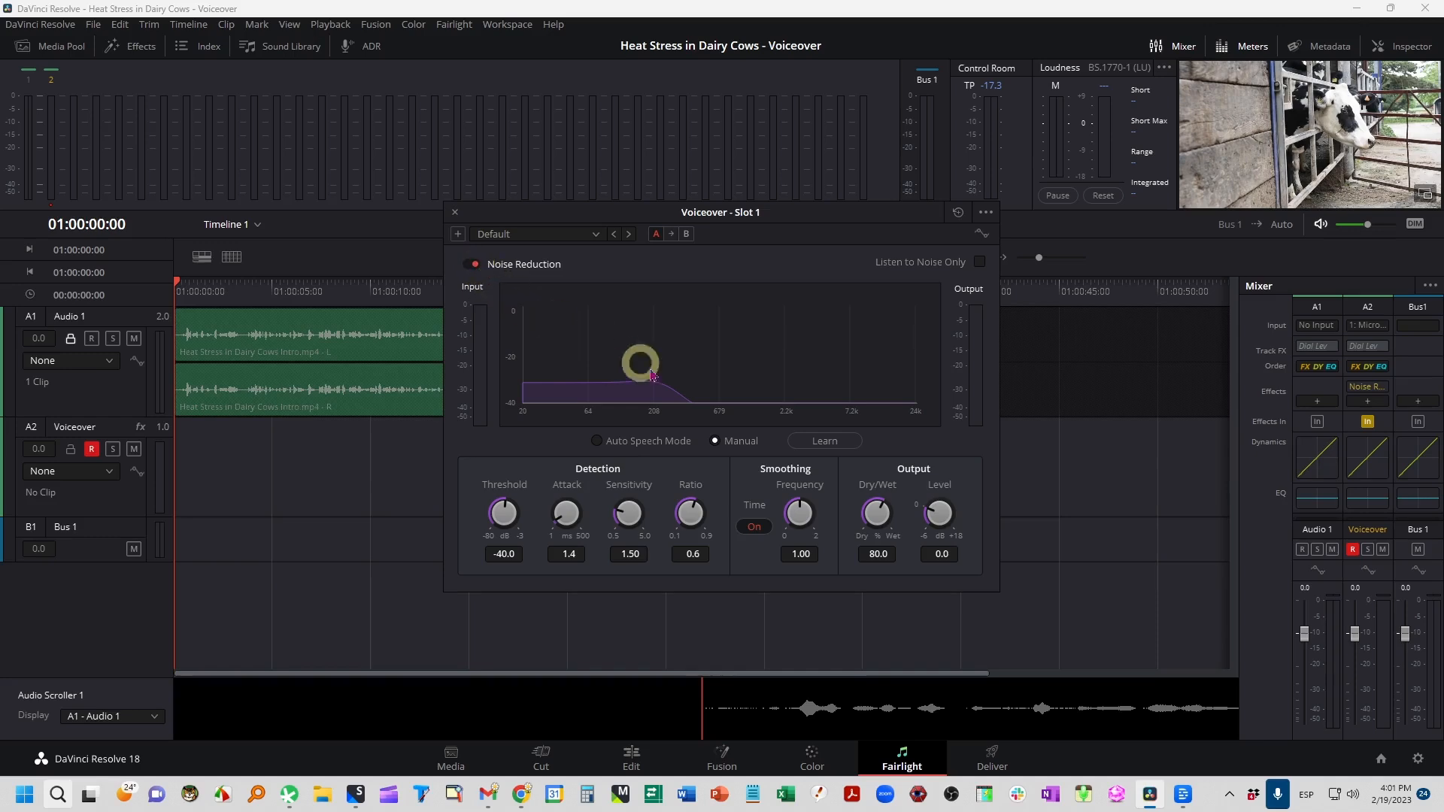
{"action": "left_click", "coordinate": [456, 213]}
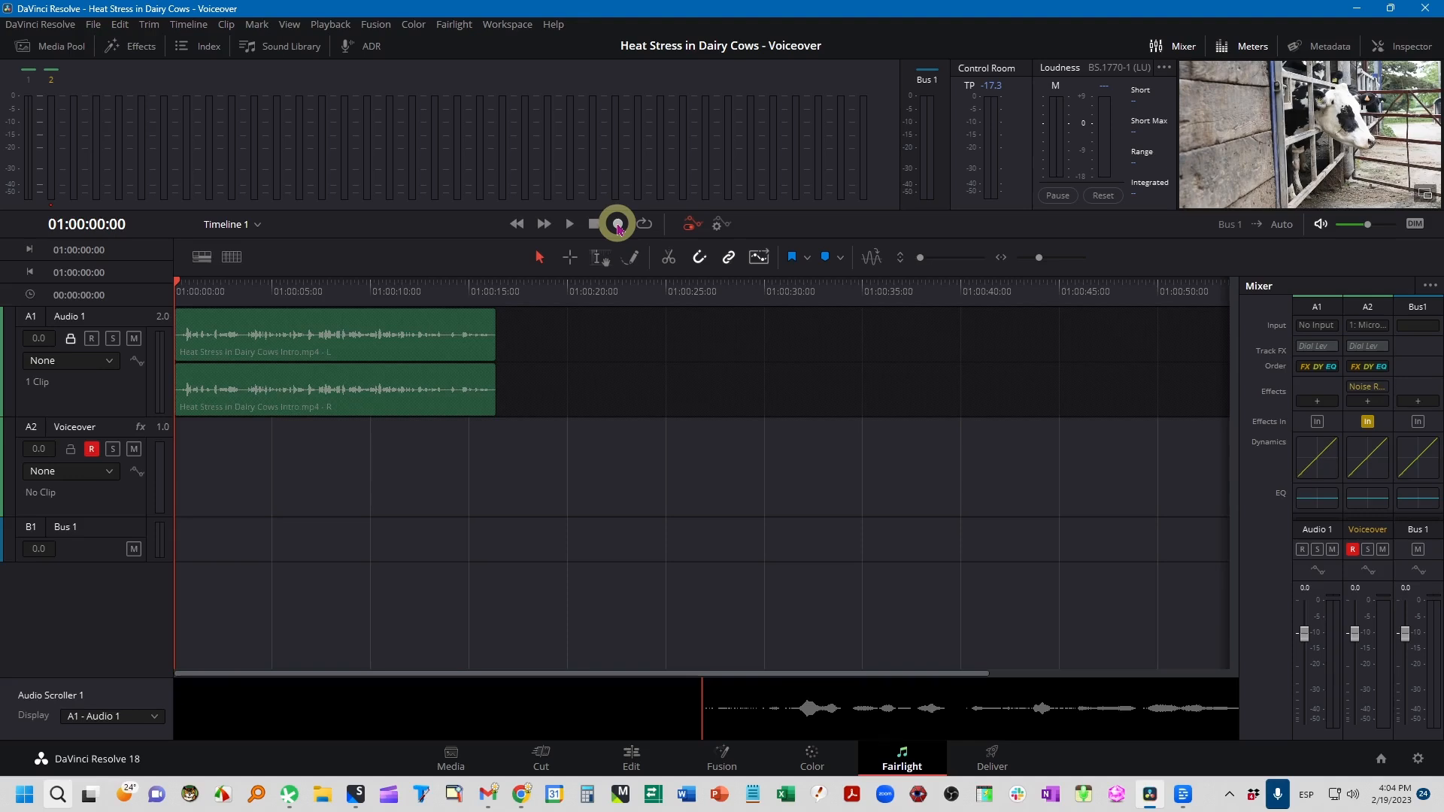
- Record the narration on the Voiceover track from the start of the timeline to the end of the video clip
{"action": "left_click", "coordinate": [618, 224]}
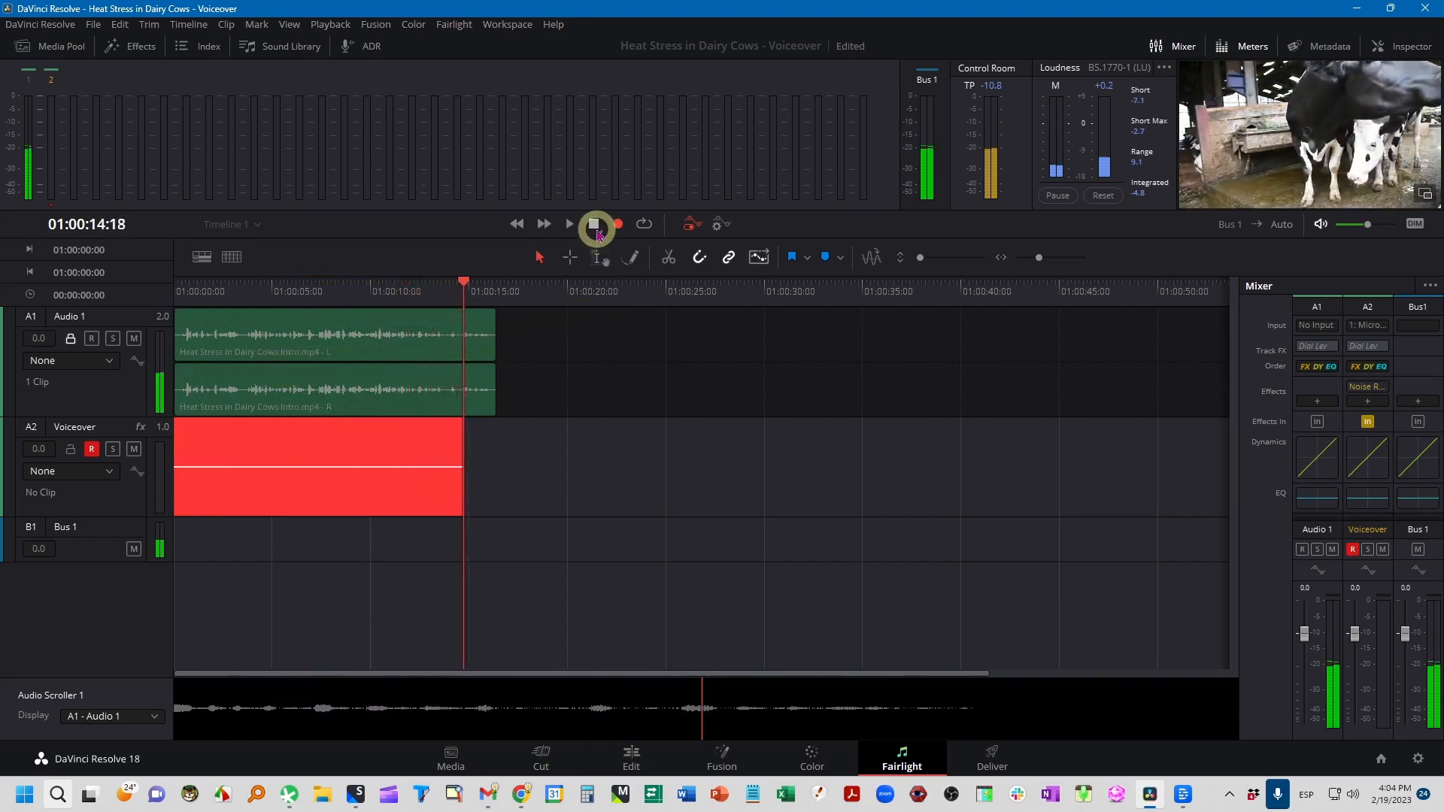
{"action": "left_click", "coordinate": [594, 225]}
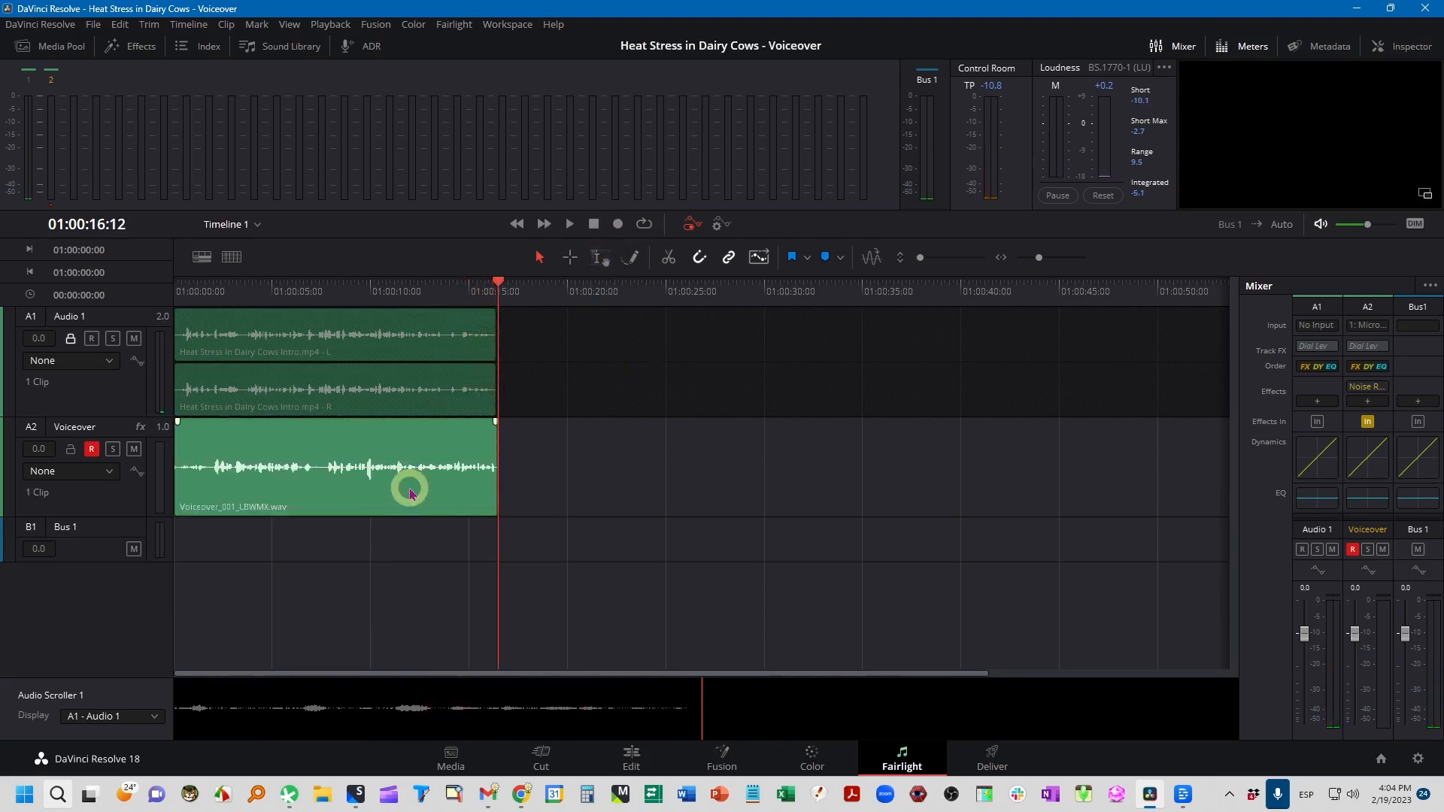
- Play the recorded voiceover from the start of the timeline together with the original audio, stopping partway
{"action": "left_click", "coordinate": [291, 513]}
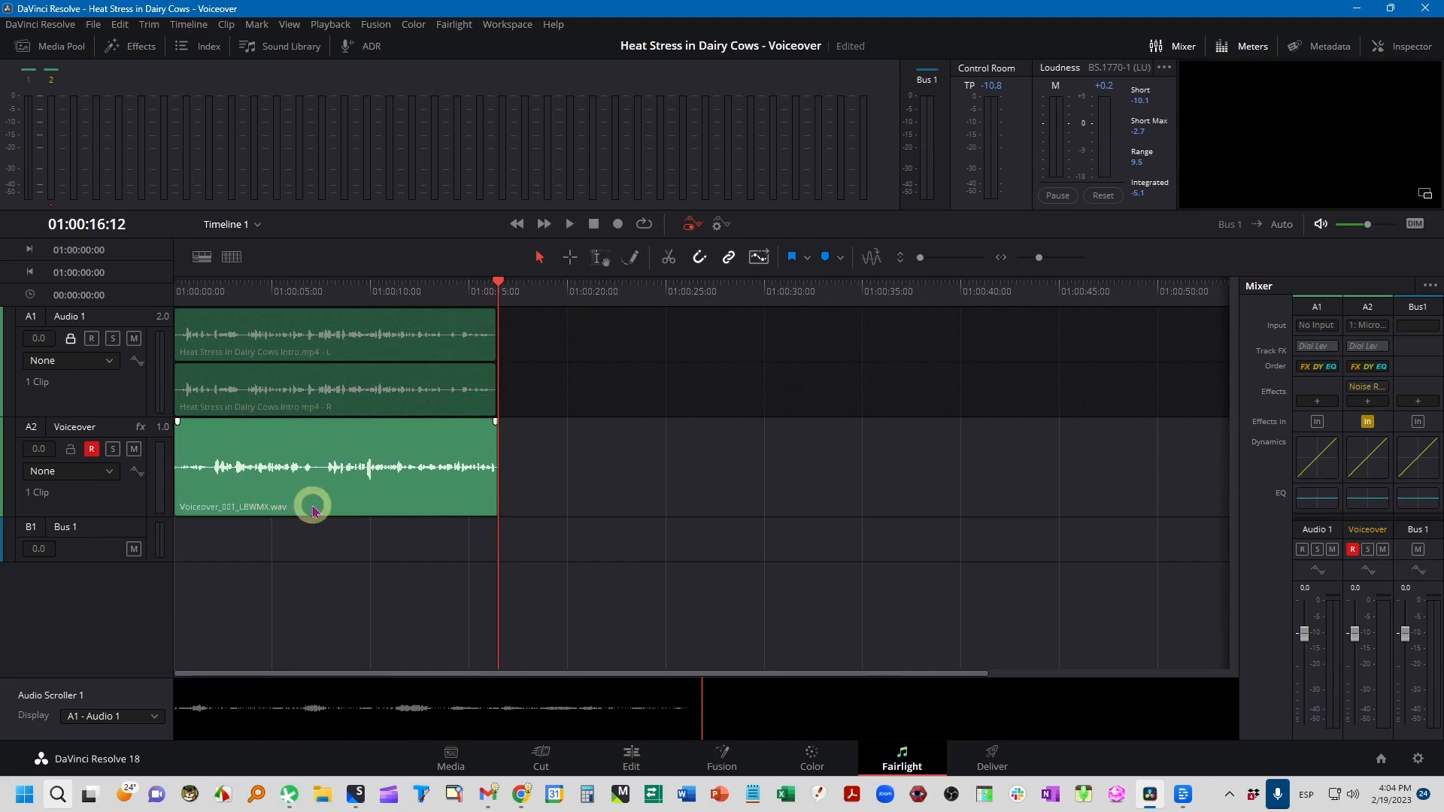
{"action": "key", "text": "Home"}
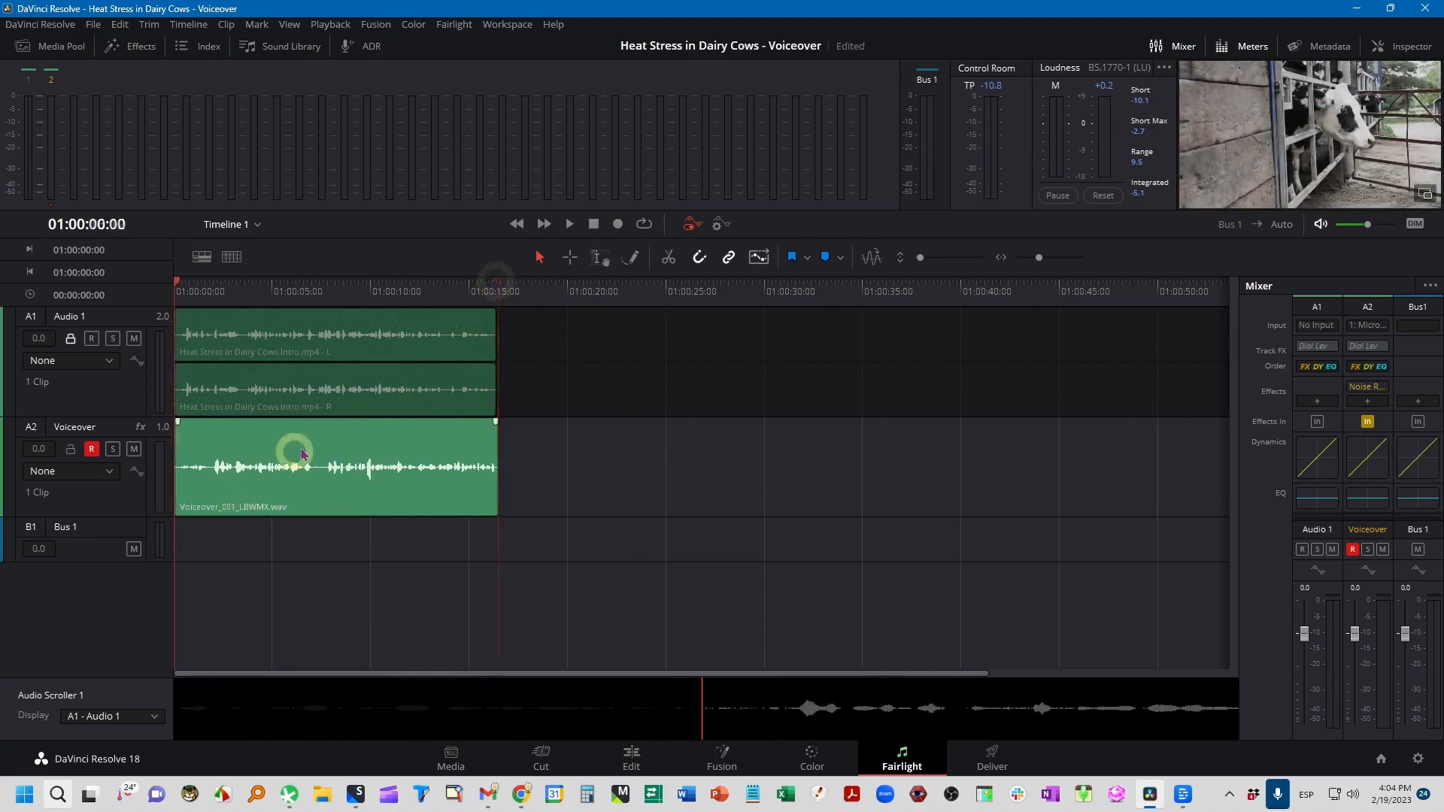
{"action": "left_click", "coordinate": [571, 226]}
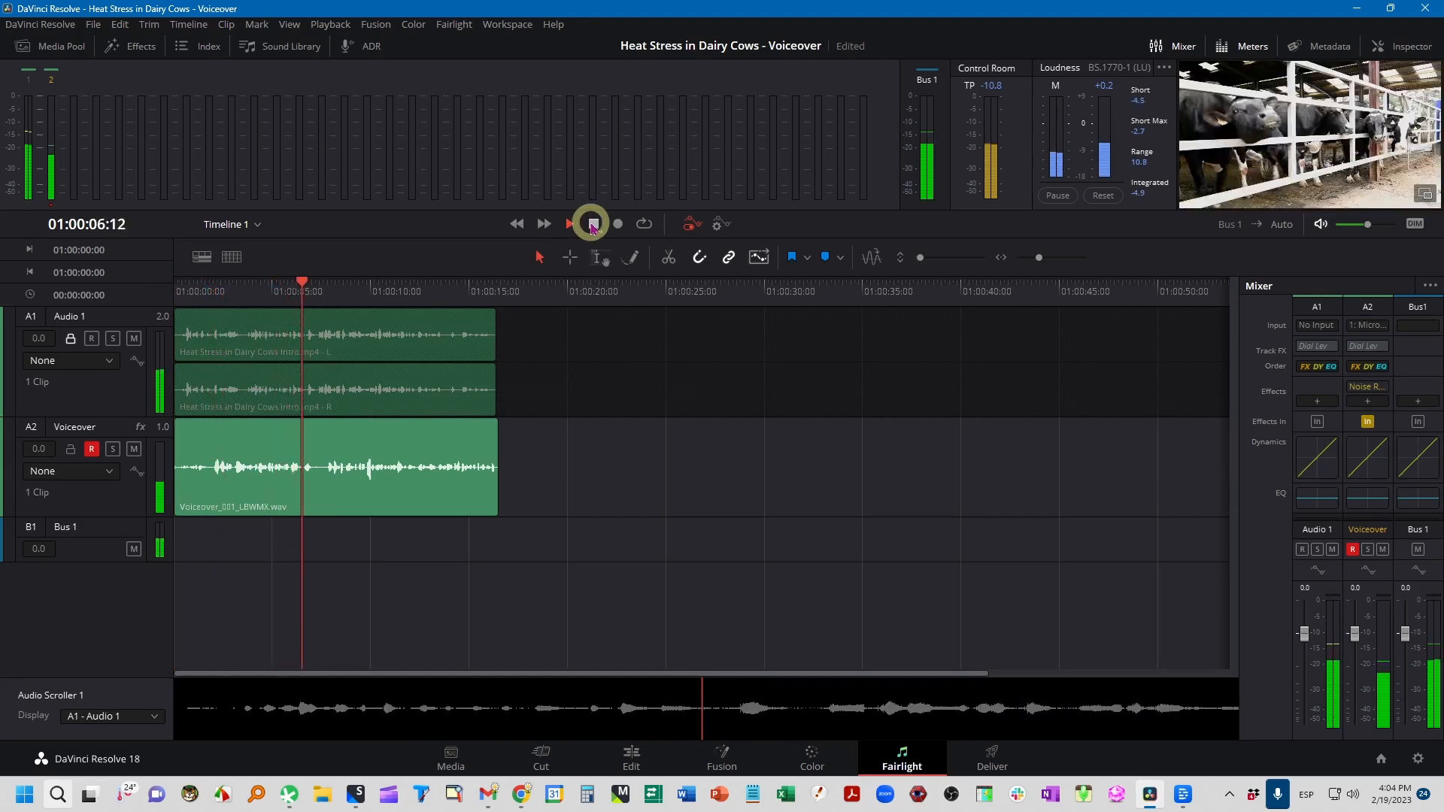
{"action": "left_click", "coordinate": [592, 224]}
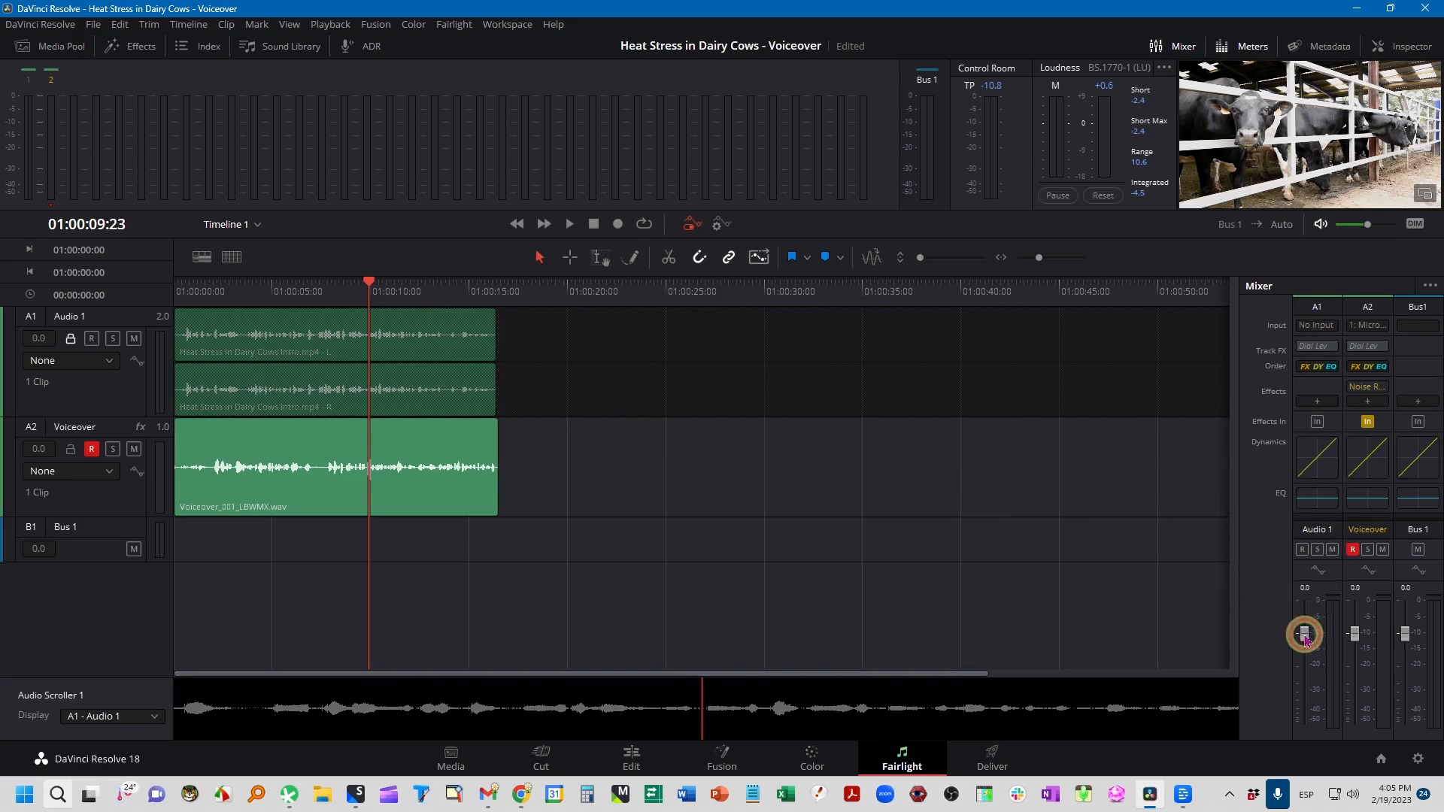
- Lower the volume of the Audio 1 track to -17 dB in the mixer
{"action": "left_click_drag", "start_coordinate": [1305, 637], "coordinate": [1302, 683]}
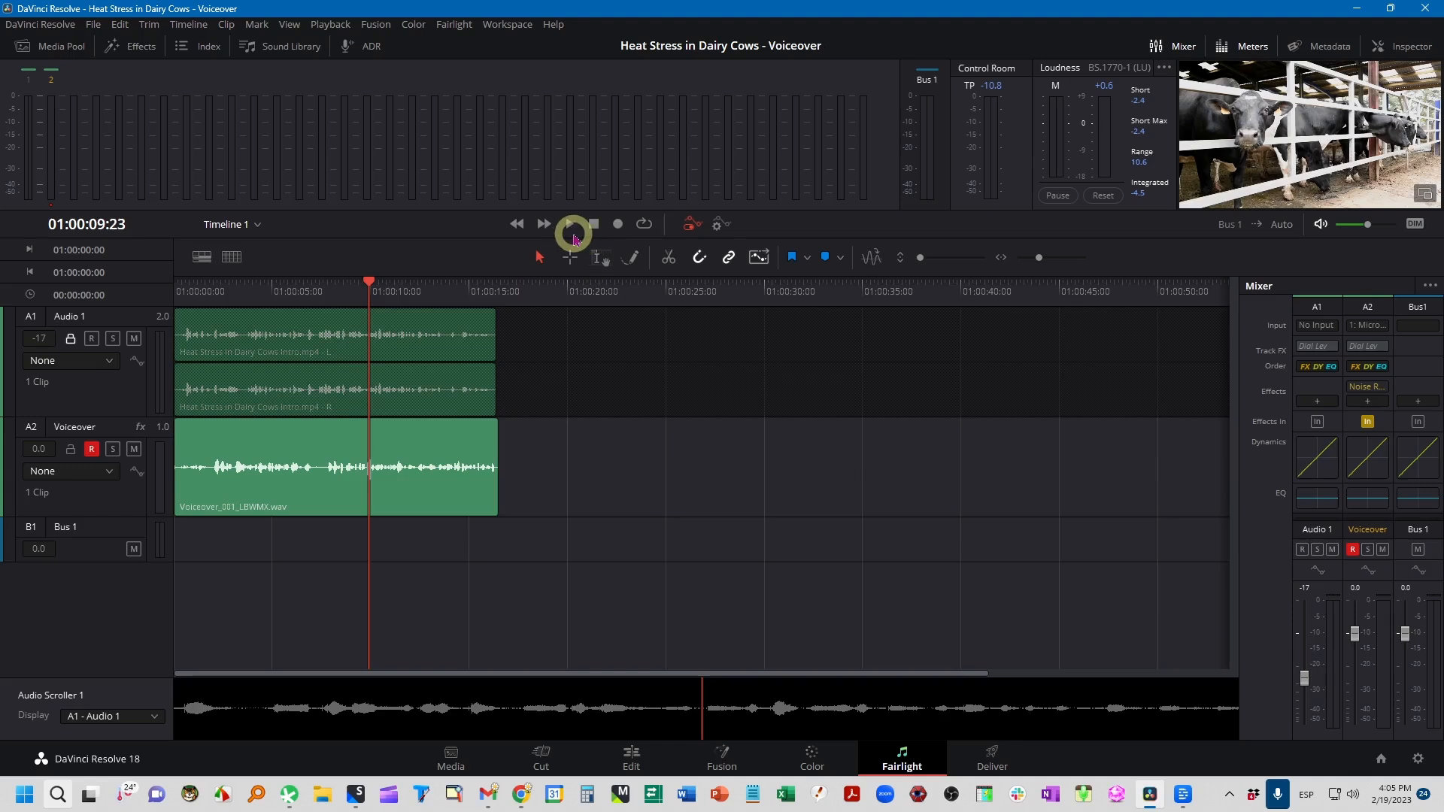
{"action": "left_click", "coordinate": [314, 390]}
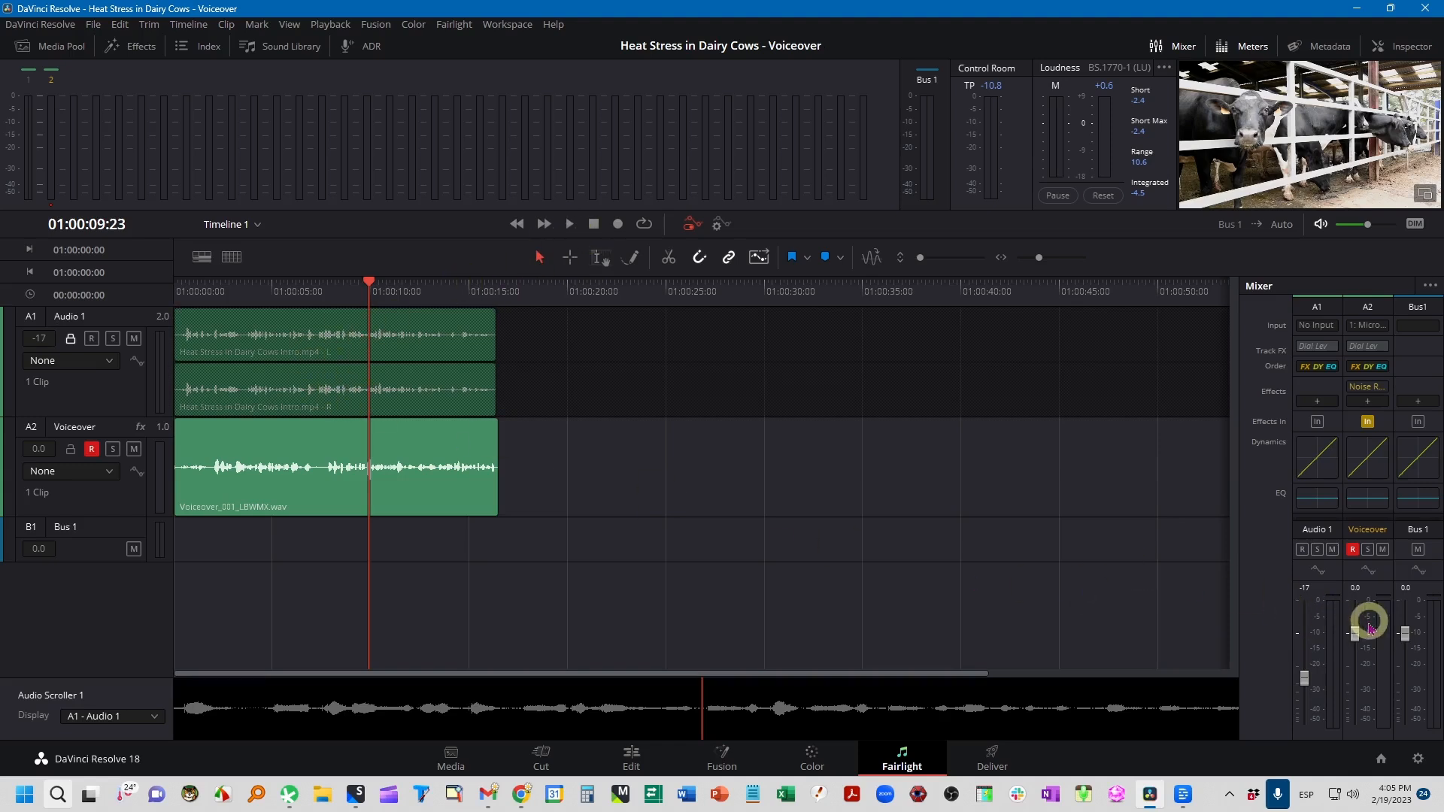
- Raise the Voiceover track's volume to +1.4 dB in the mixer and save the project
{"action": "left_click_drag", "start_coordinate": [1356, 636], "coordinate": [1356, 632]}
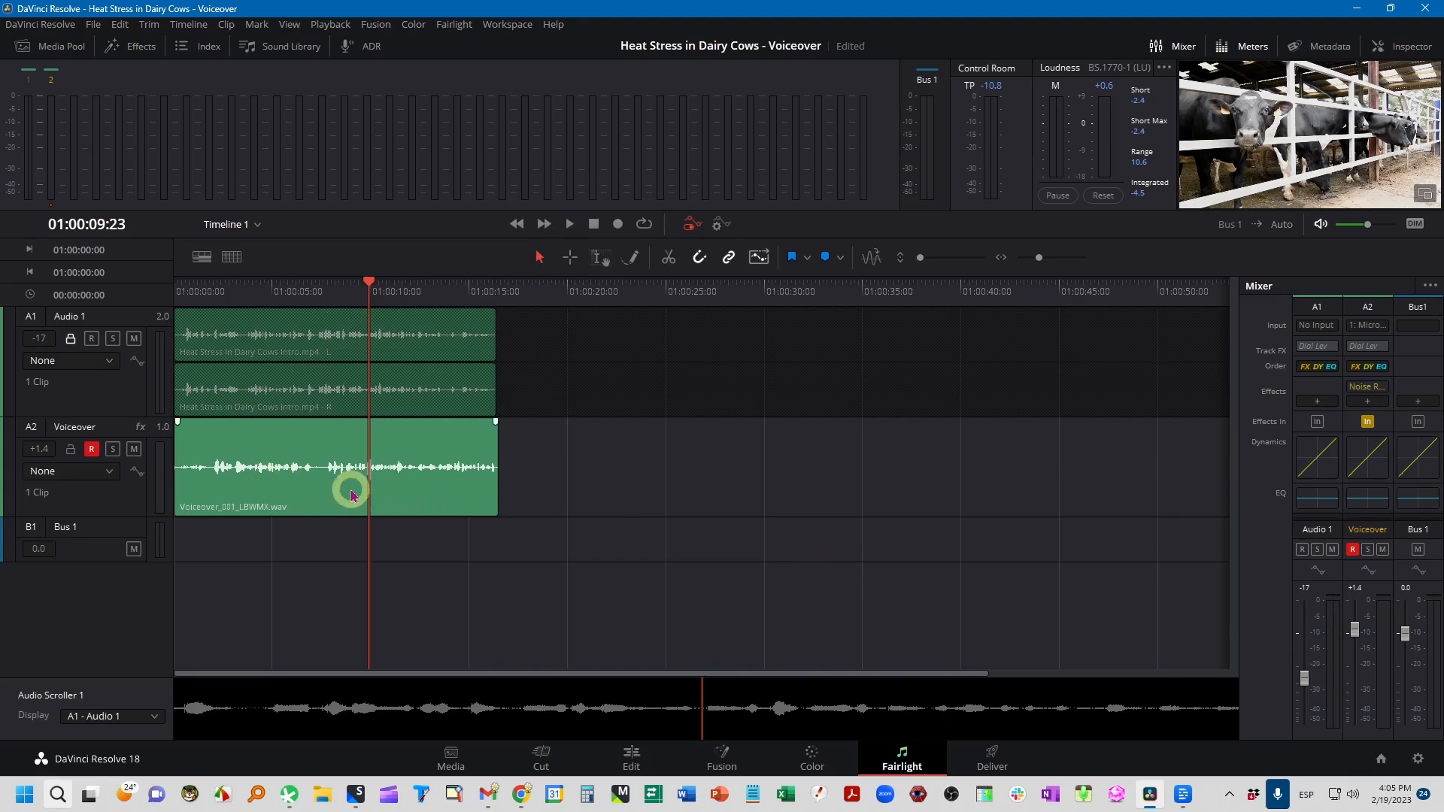
{"action": "key", "text": "ctrl+s"}
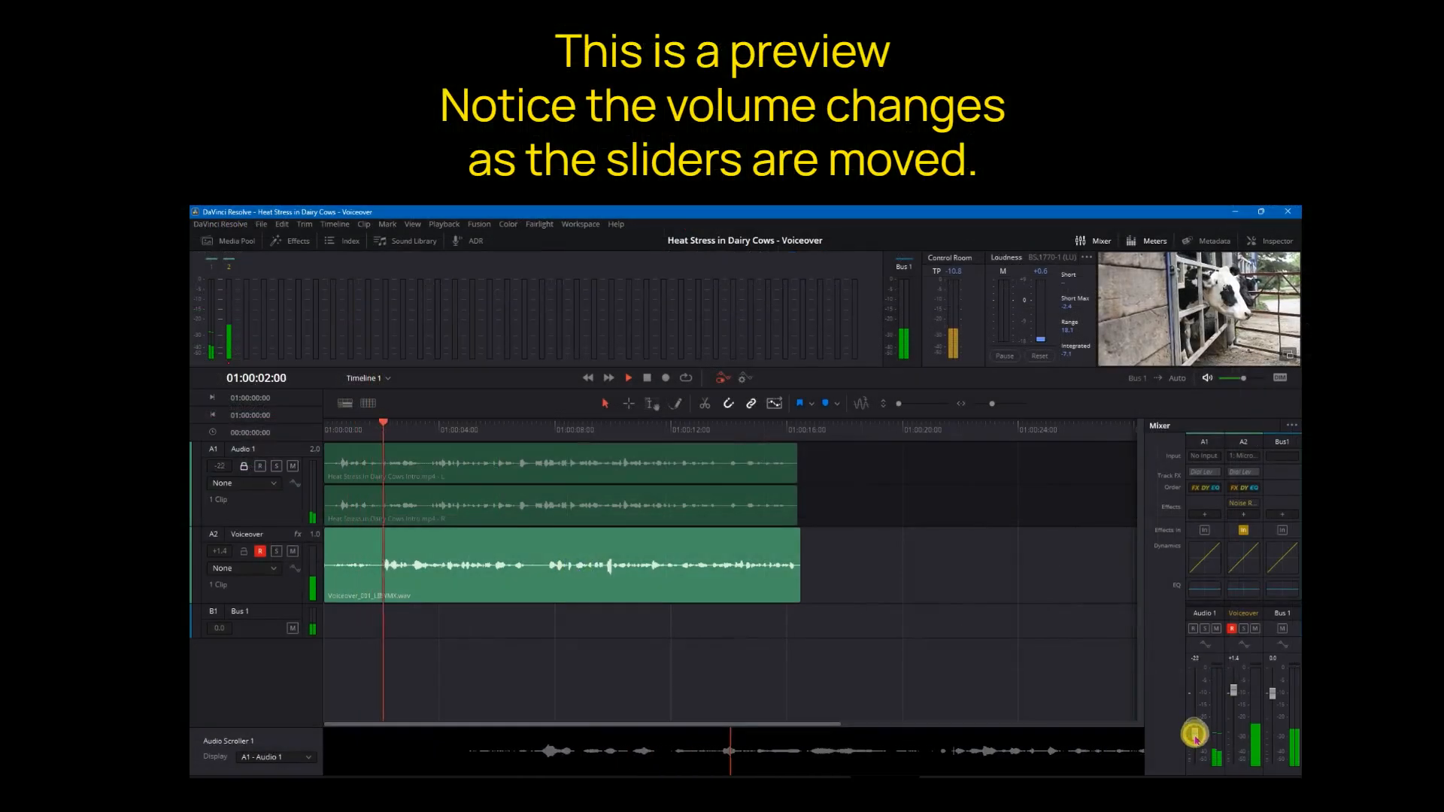
- Try different volume levels for the Audio 1 and Voiceover tracks during playback, stopping partway
{"action": "left_click_drag", "start_coordinate": [1195, 739], "coordinate": [1234, 672]}
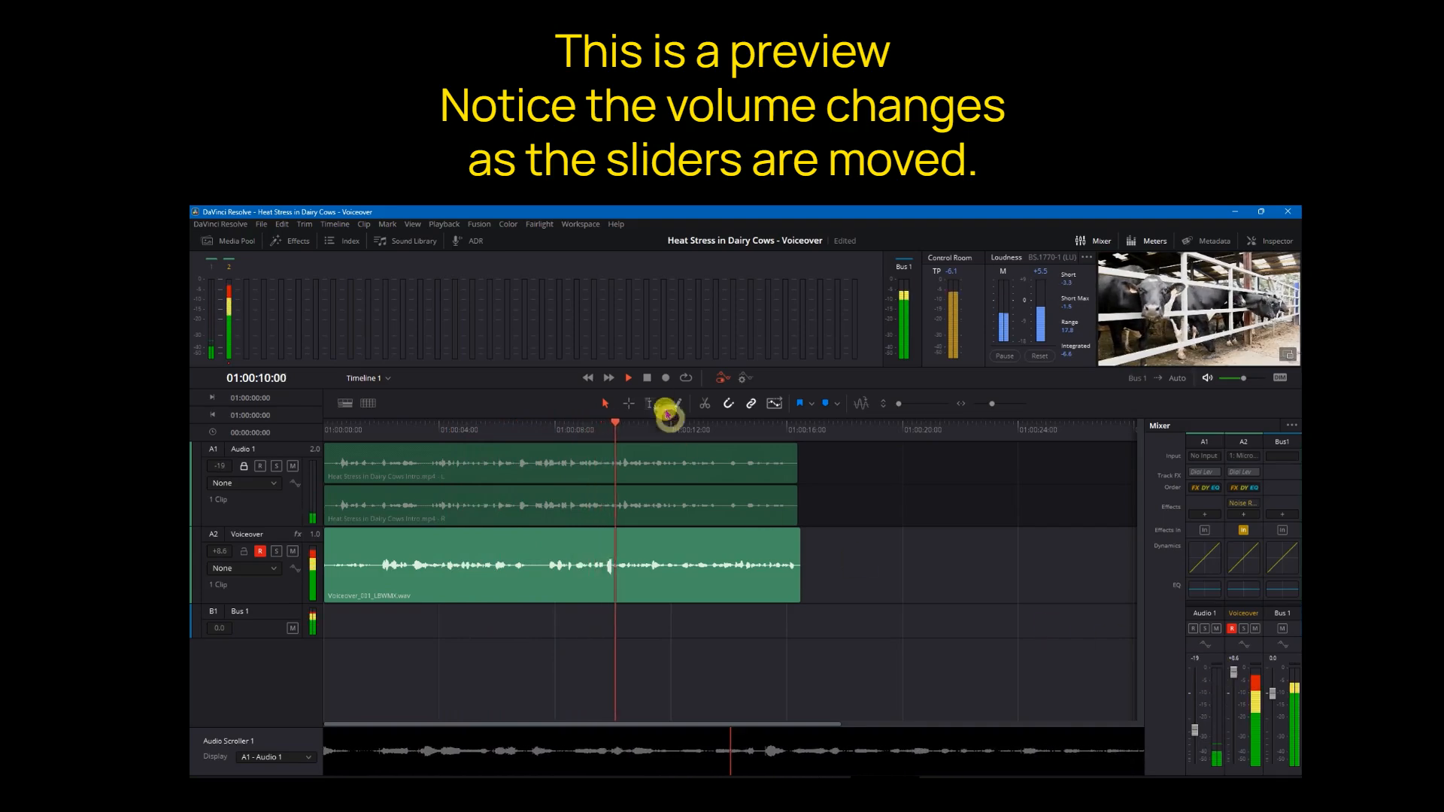
{"action": "left_click", "coordinate": [646, 378]}
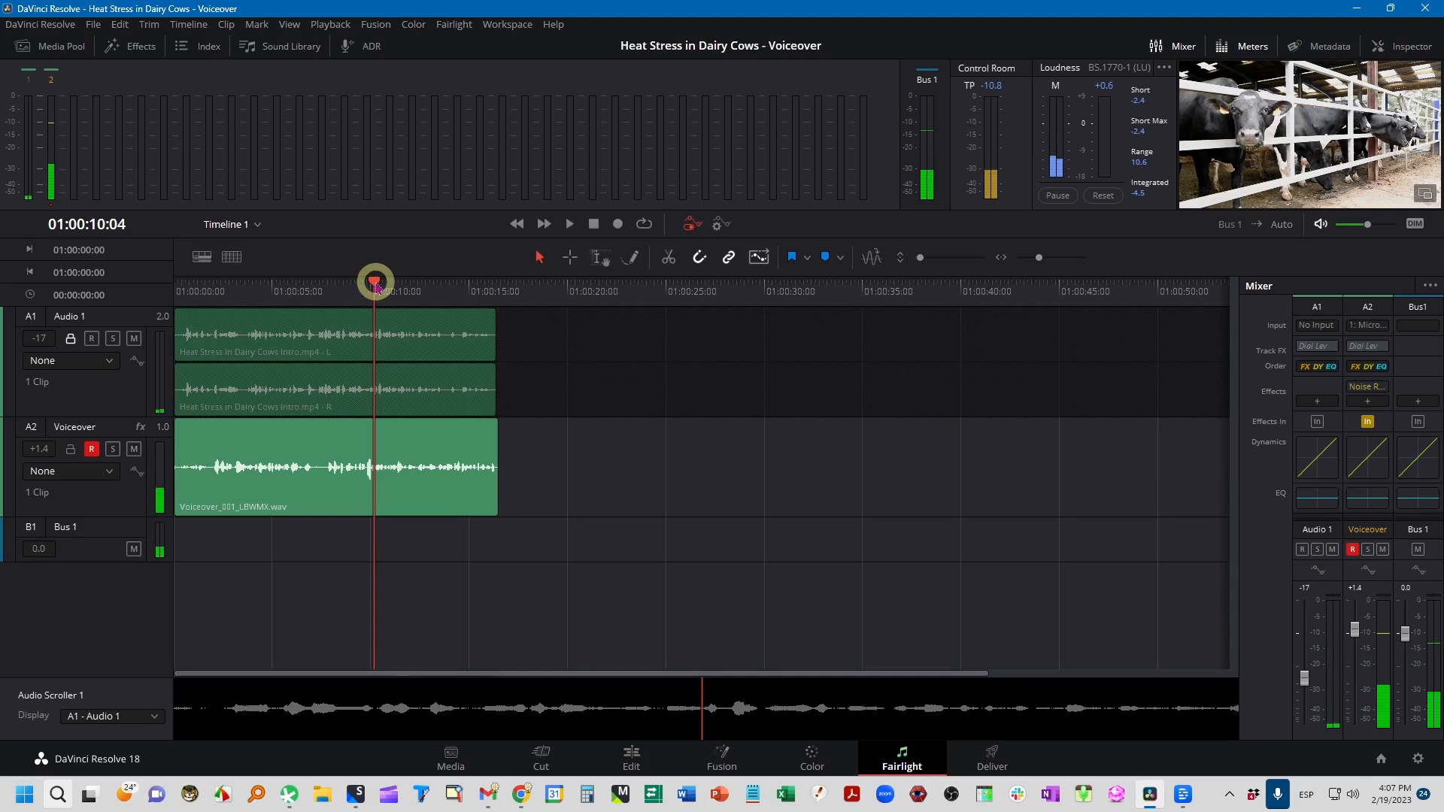
- Split the Voiceover clip just before the speech begins, at 01:00:01:17
{"action": "left_click_drag", "start_coordinate": [375, 282], "coordinate": [163, 286]}
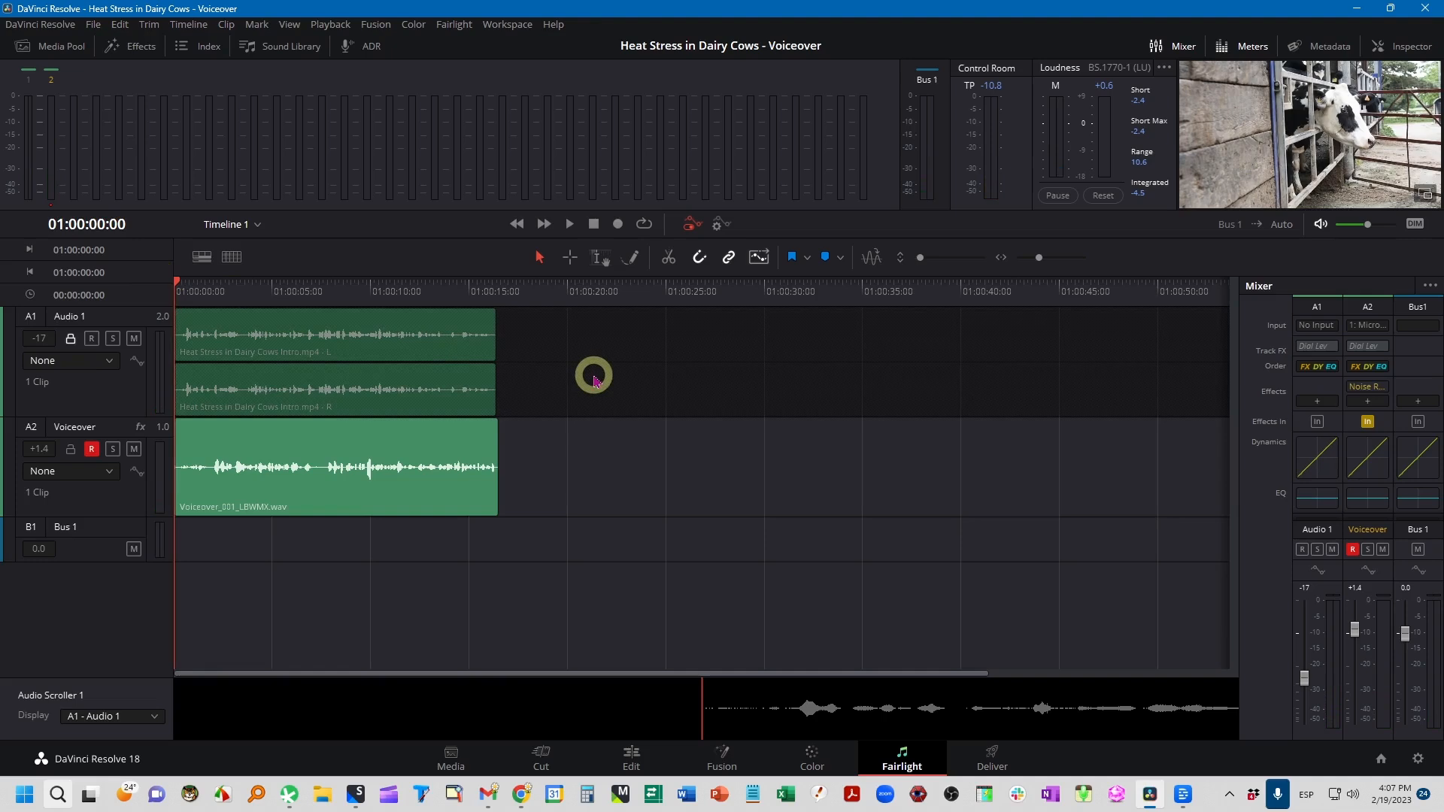
{"action": "left_click", "coordinate": [445, 472]}
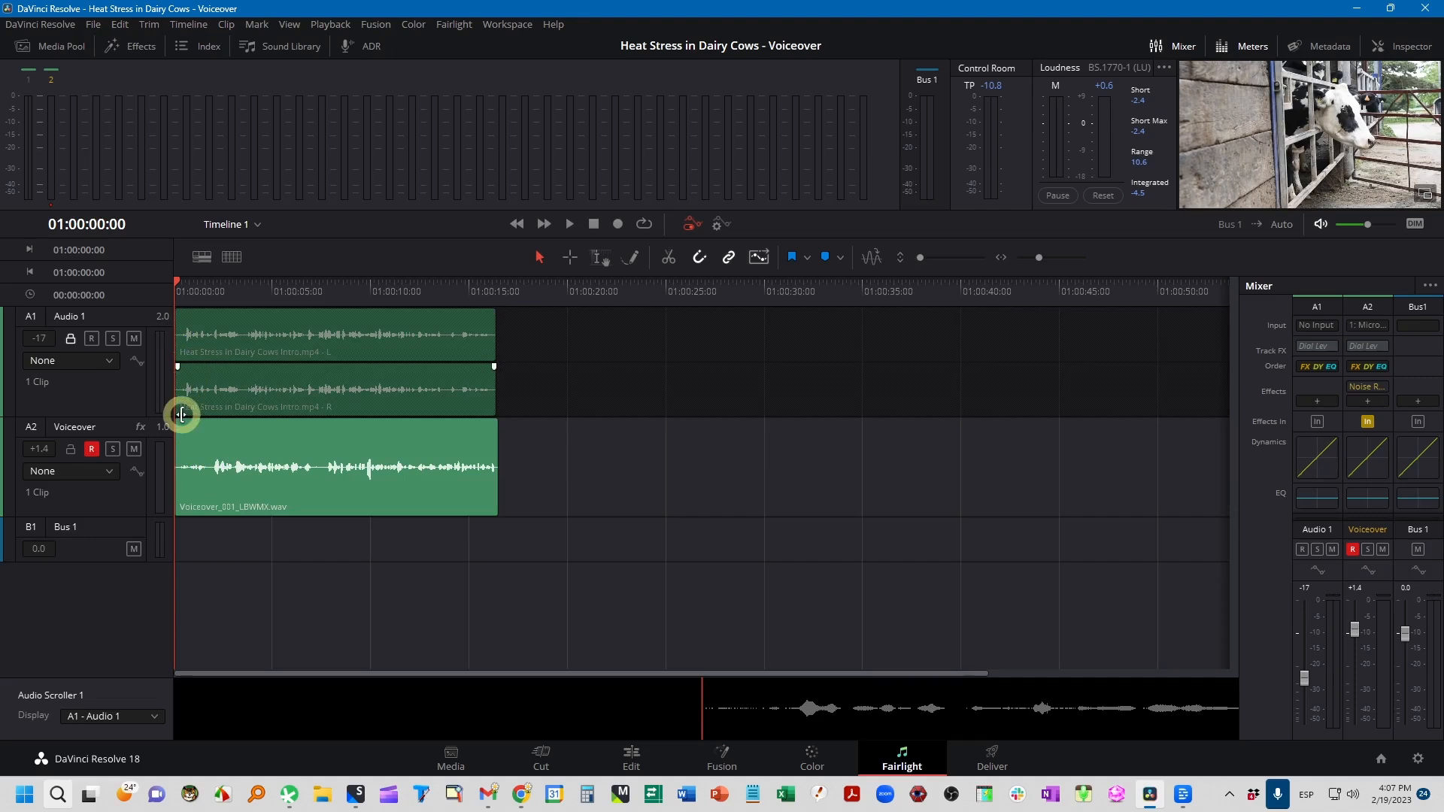
{"action": "left_click_drag", "start_coordinate": [178, 282], "coordinate": [211, 286]}
{"action": "left_click", "coordinate": [222, 473]}
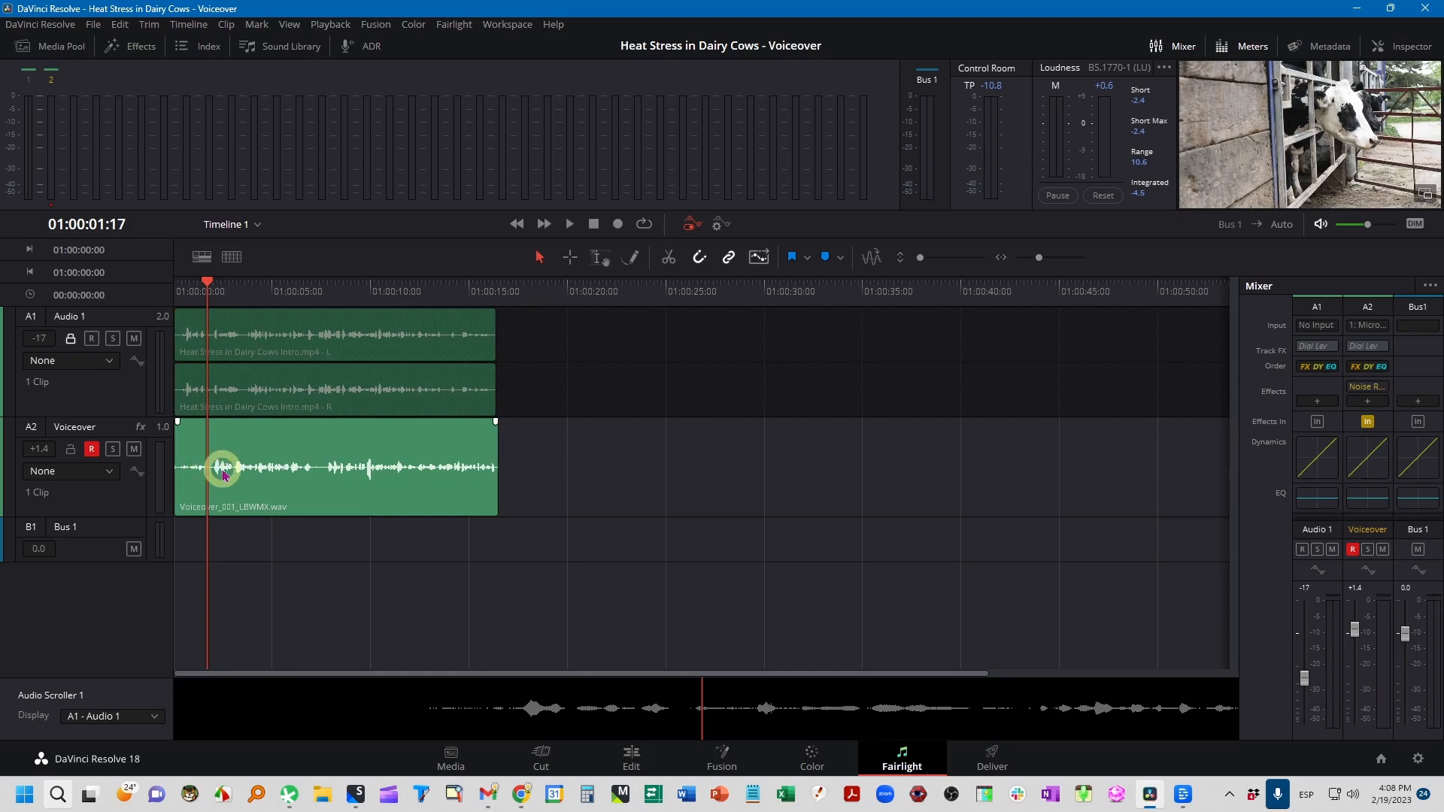
{"action": "left_click", "coordinate": [670, 259]}
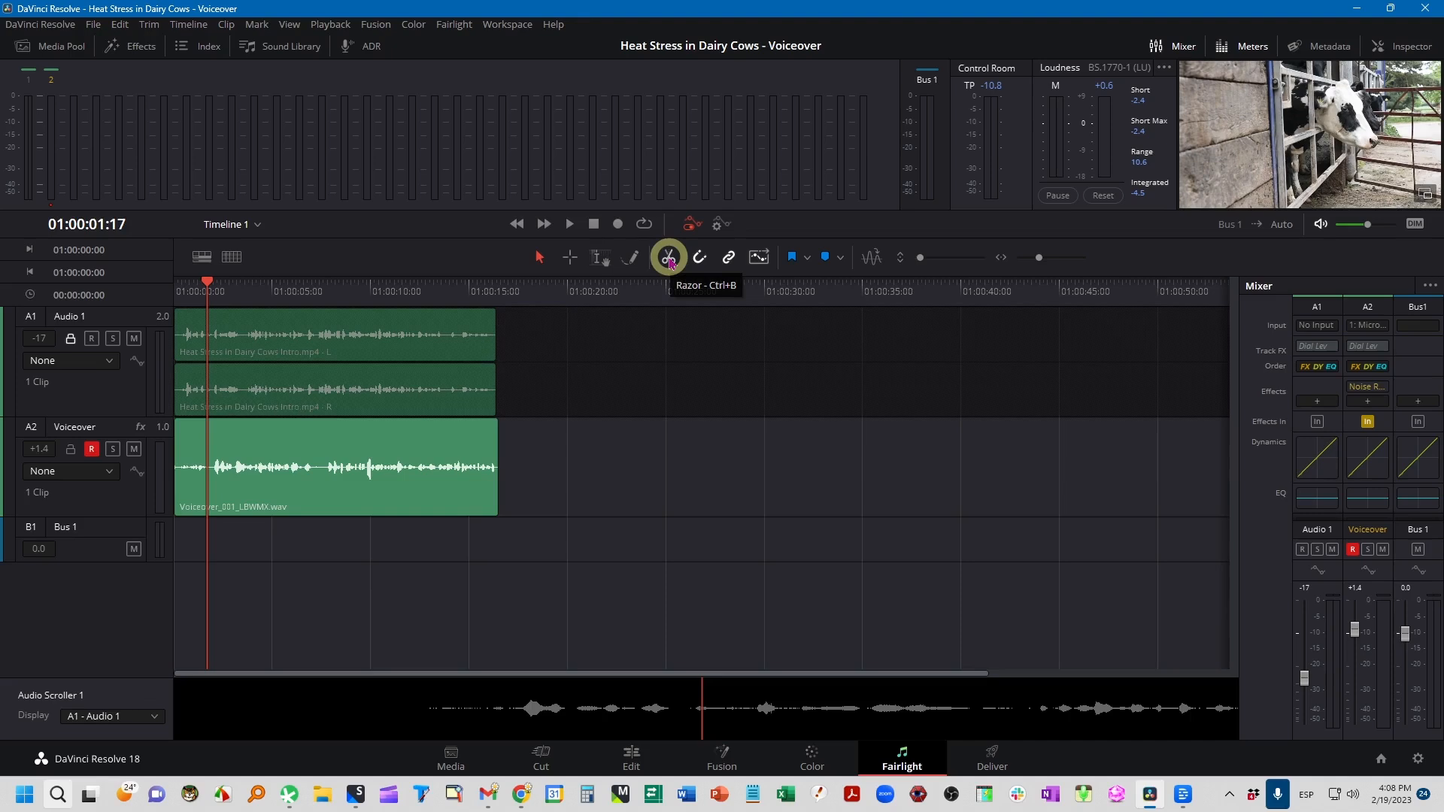
{"action": "left_click", "coordinate": [669, 258]}
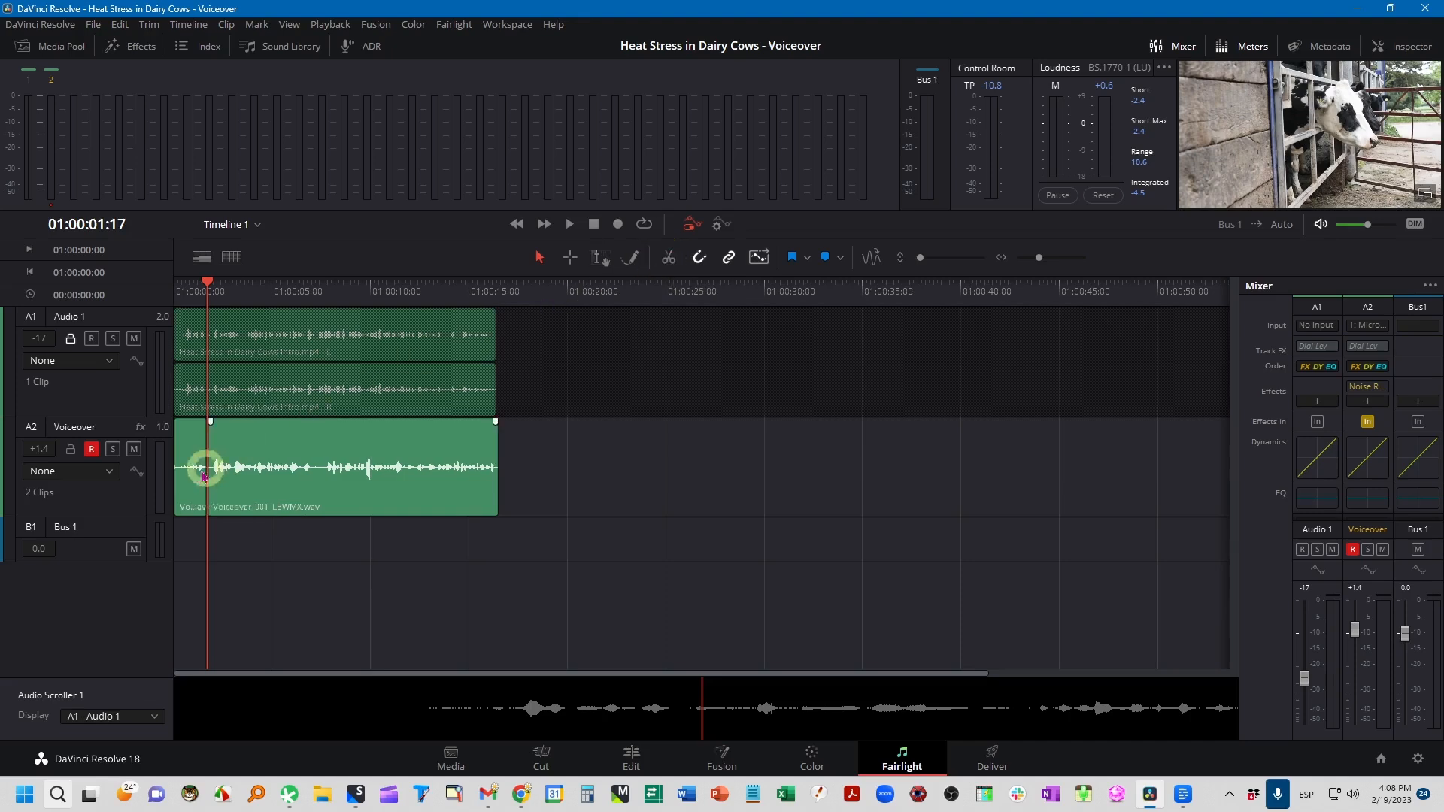
- Delete the short opening segment of the voiceover and start the remaining clip at the beginning of the timeline
{"action": "left_click_drag", "start_coordinate": [210, 286], "coordinate": [176, 285]}
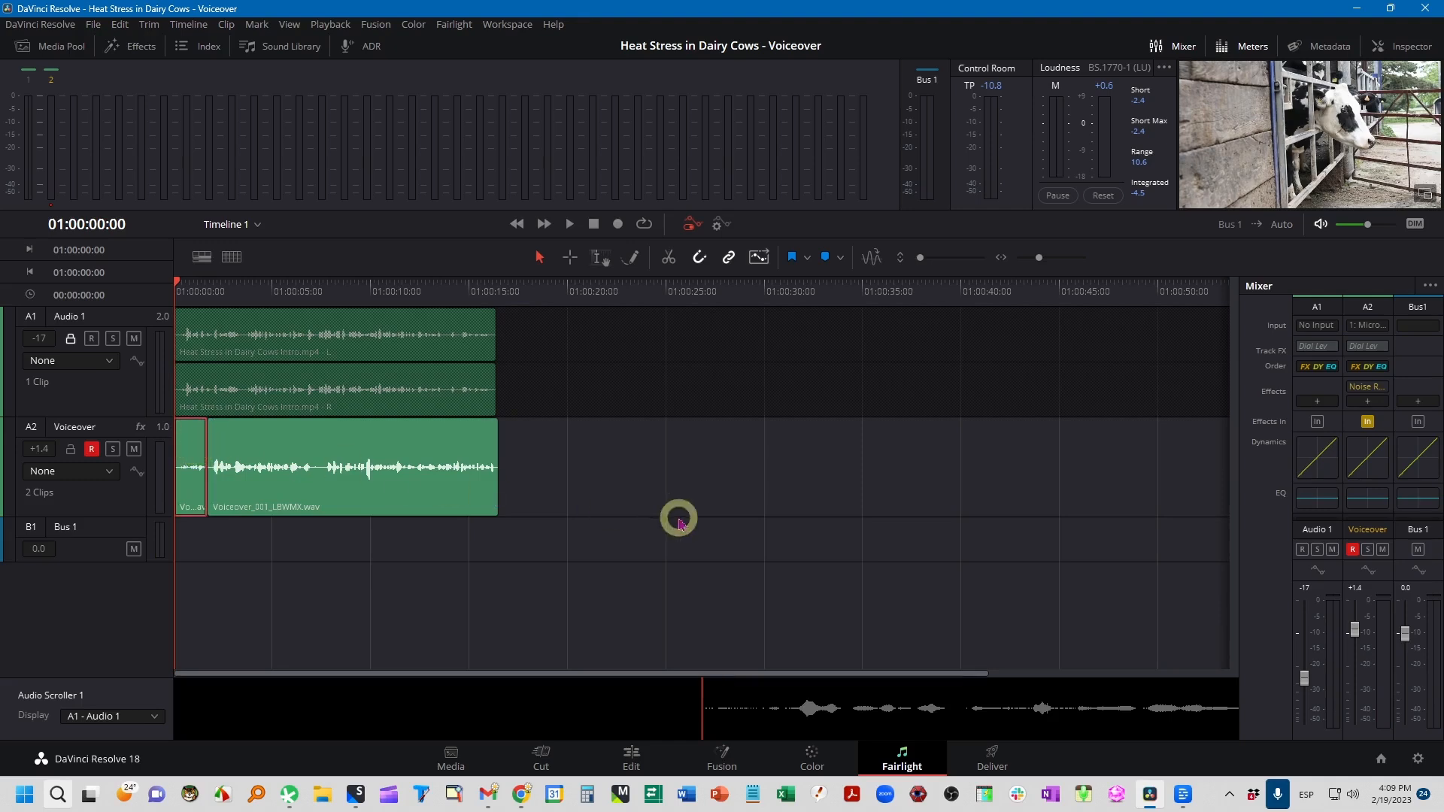
{"action": "key", "text": "Delete"}
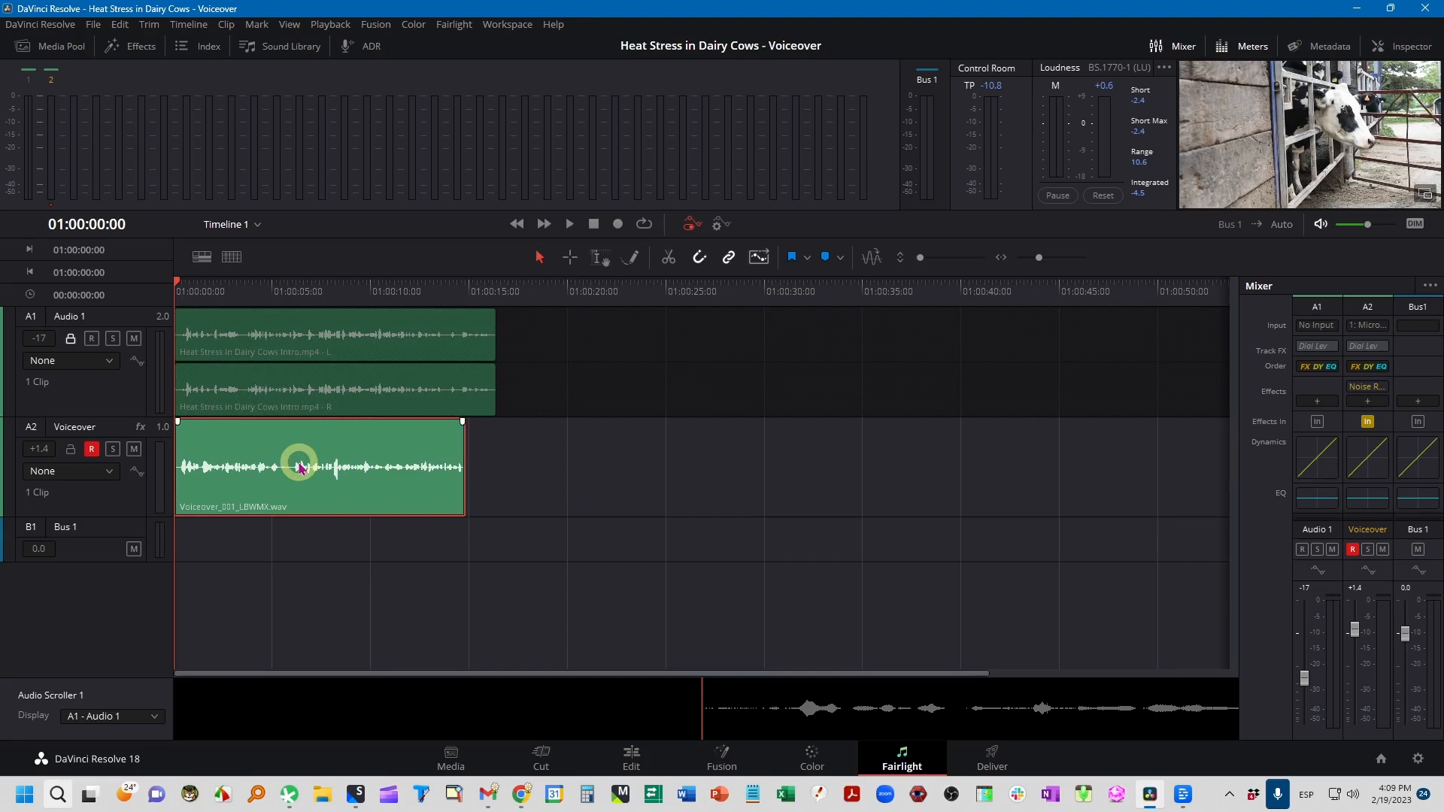
{"action": "mouse_move", "coordinate": [299, 468]}
{"action": "left_mouse_down"}
{"action": "mouse_move", "coordinate": [451, 468]}
{"action": "mouse_move", "coordinate": [301, 471]}
{"action": "mouse_move", "coordinate": [397, 473]}
{"action": "mouse_move", "coordinate": [313, 471]}
{"action": "left_mouse_up"}
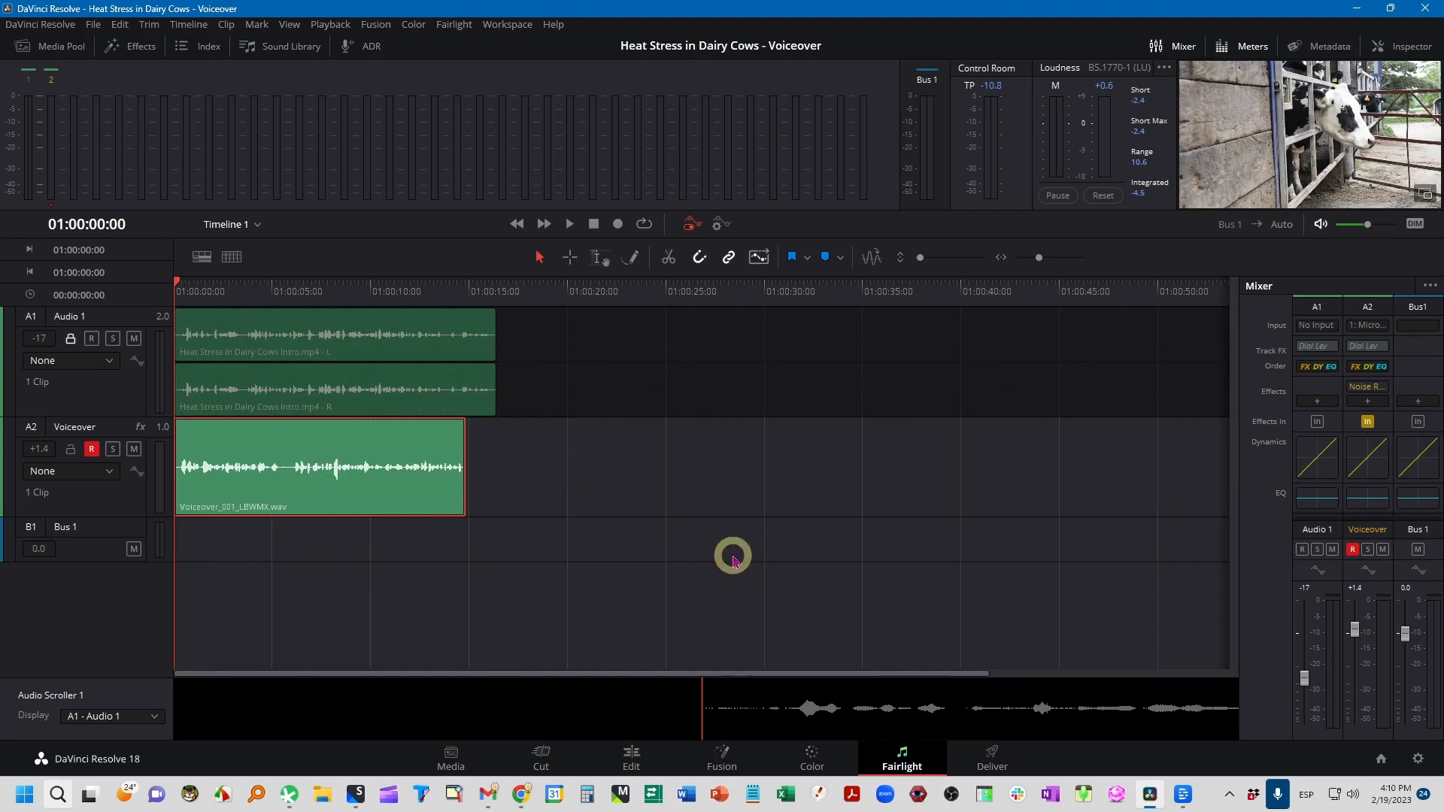
{"action": "left_click", "coordinate": [620, 491]}
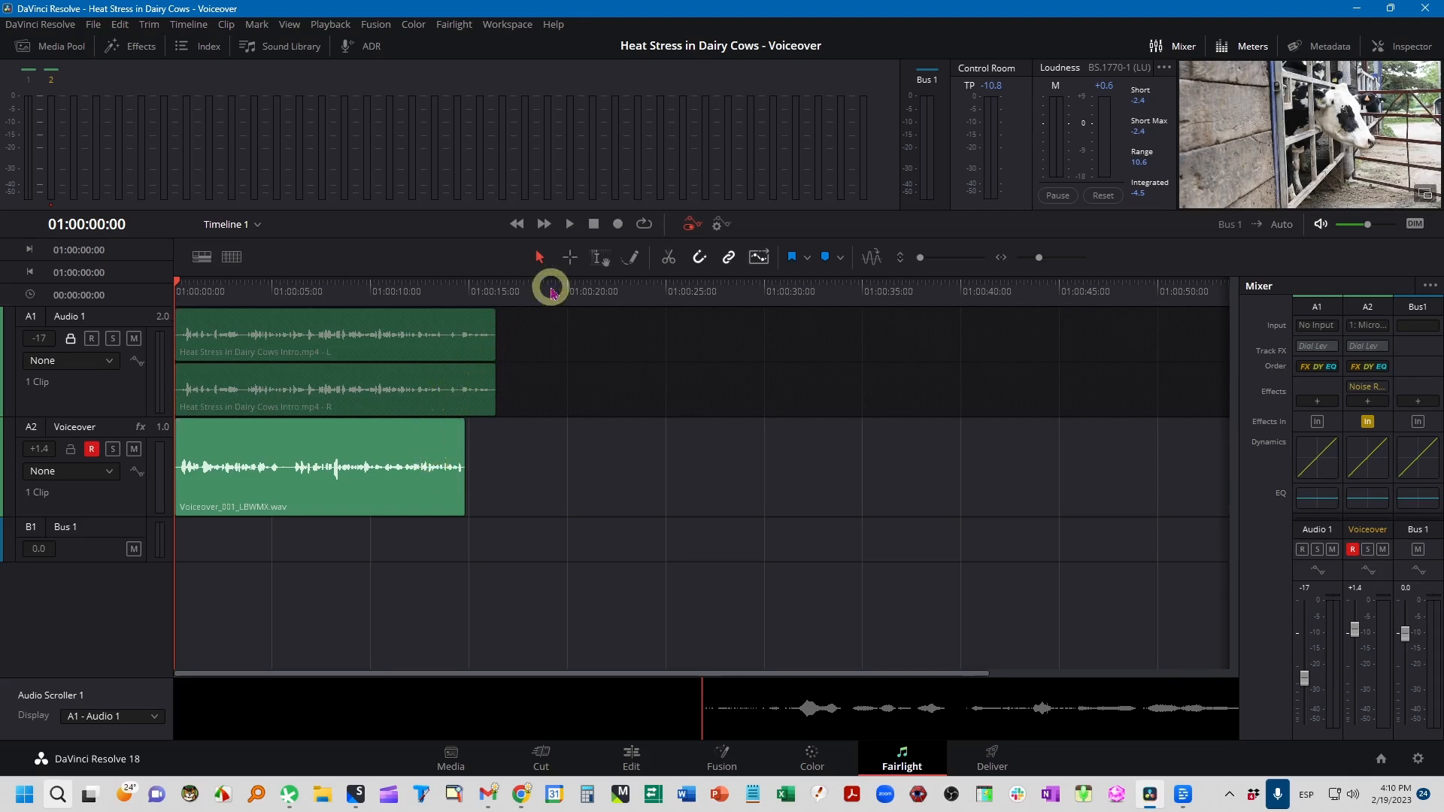
- Split the Voiceover clip at 01:00:10:13 and delete the part after the cut
{"action": "left_click_drag", "start_coordinate": [376, 300], "coordinate": [384, 317]}
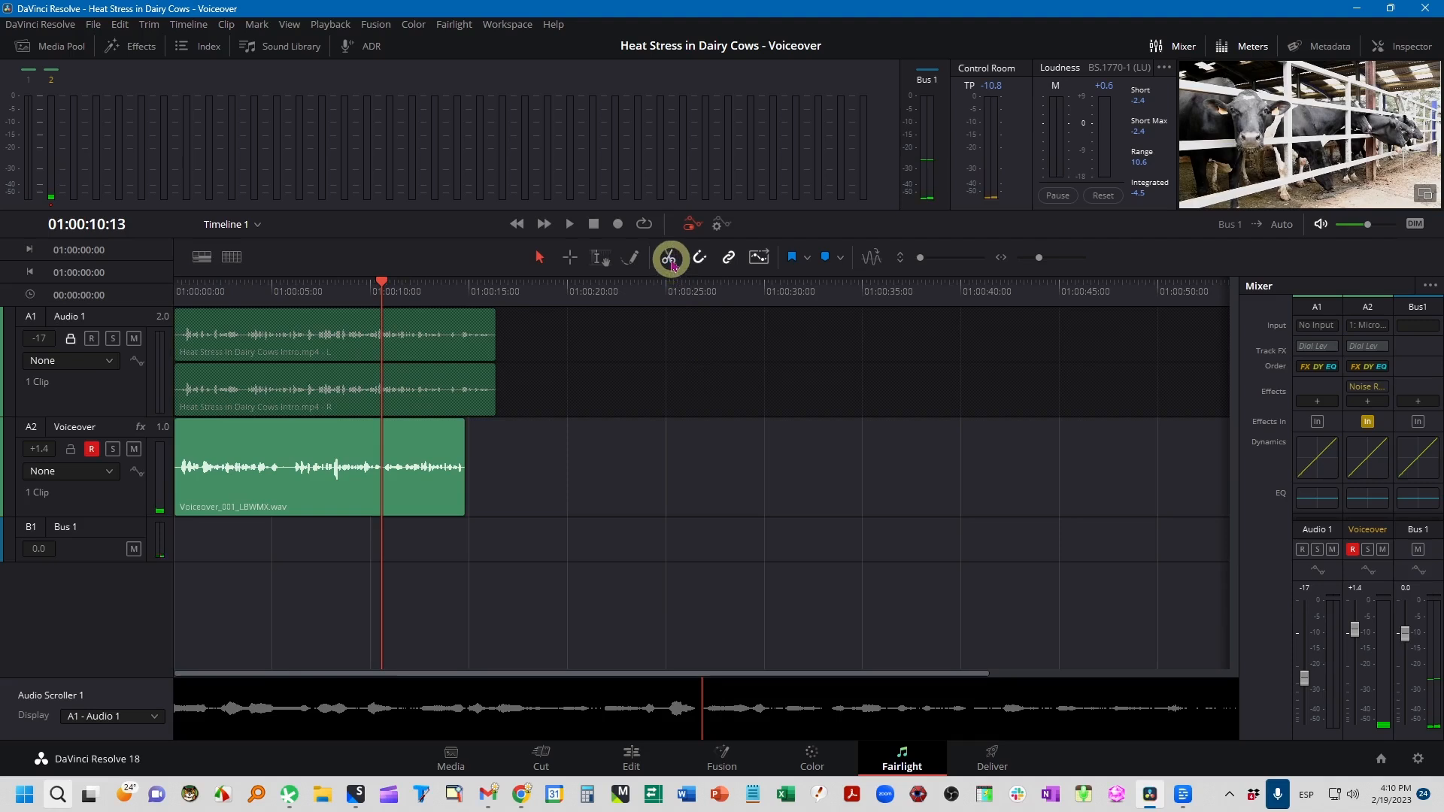
{"action": "left_click", "coordinate": [419, 466]}
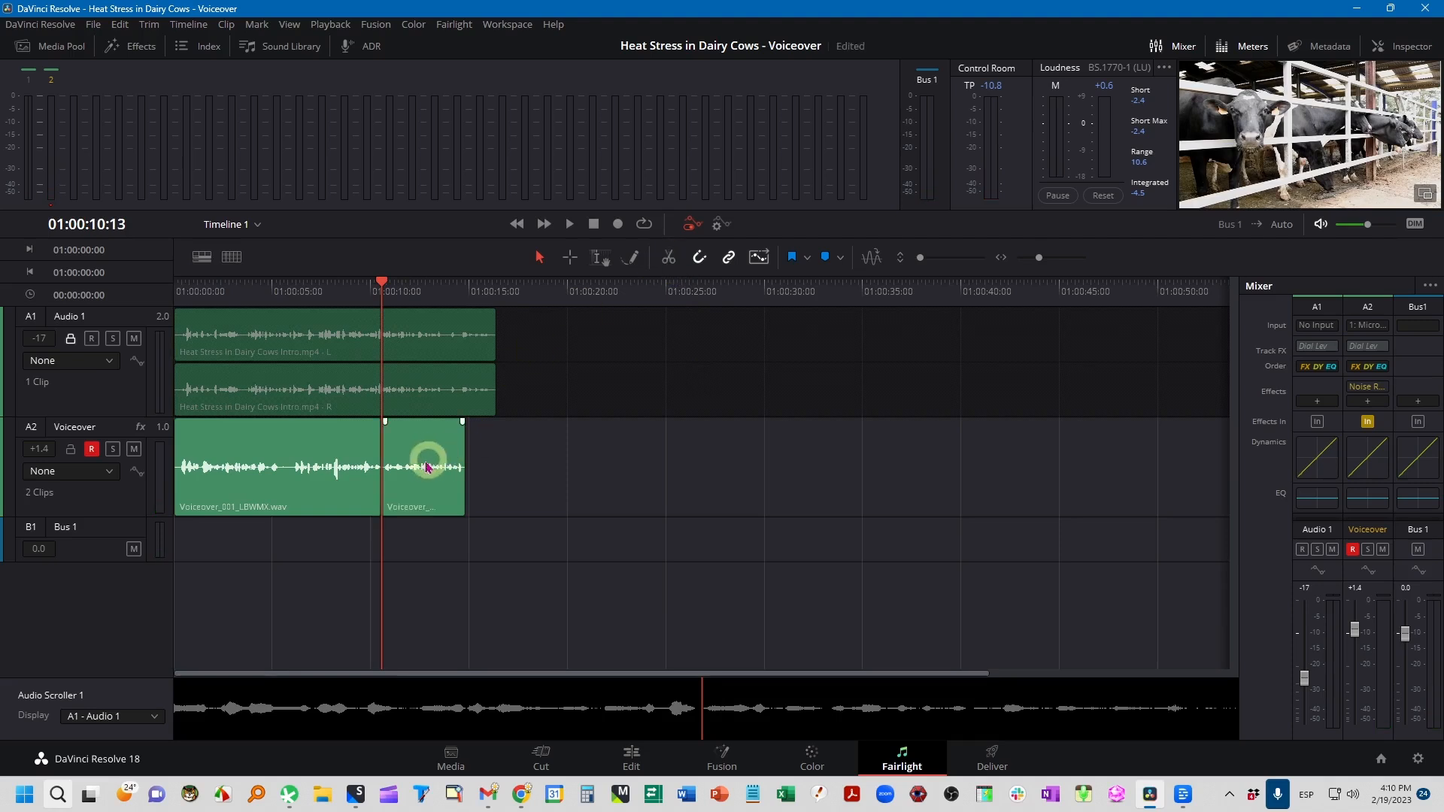
{"action": "key", "text": "Delete"}
{"action": "left_click", "coordinate": [459, 519]}
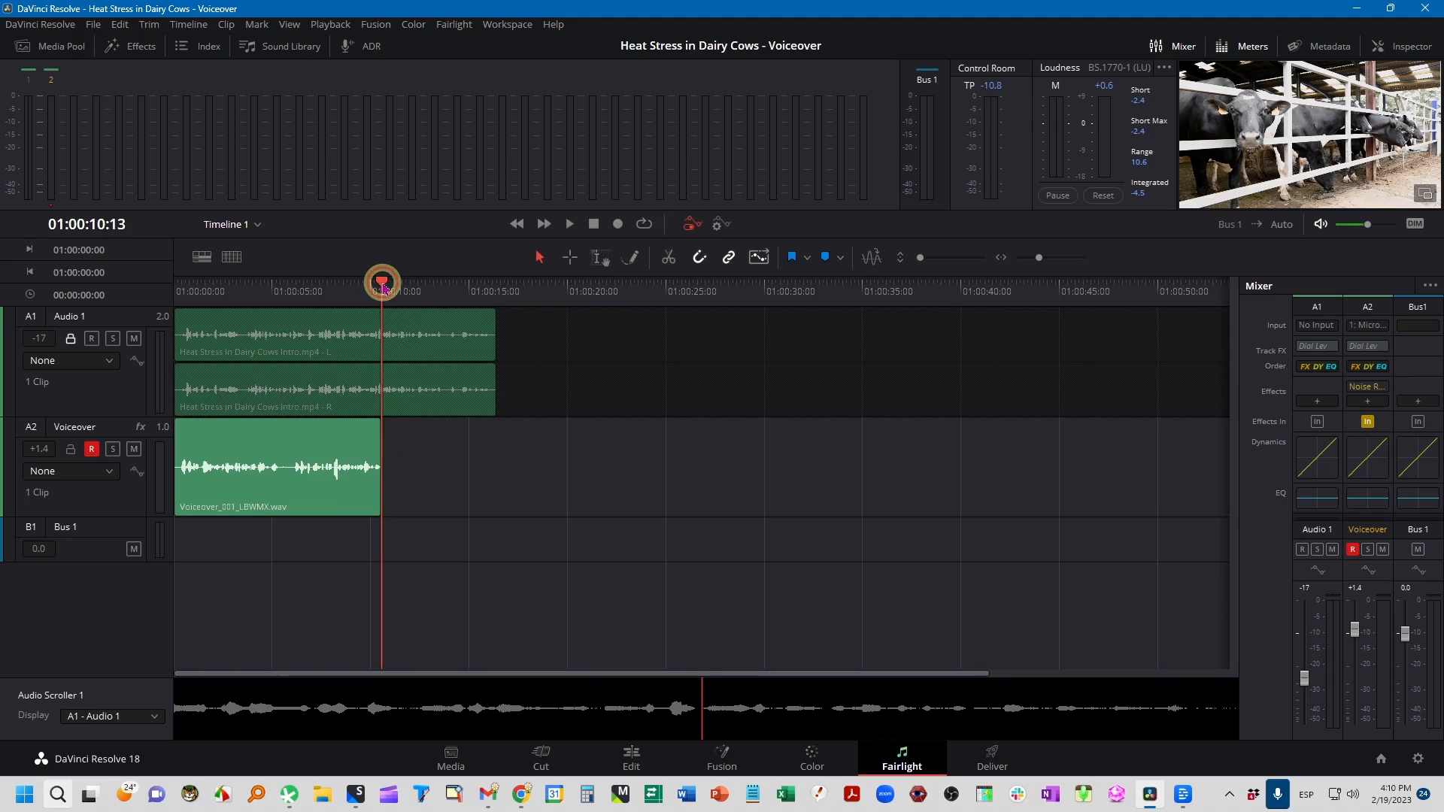
- Play from 01:00:07:08 as a lead-in and record replacement narration on the Voiceover track from the cut to the end of the video clip
{"action": "mouse_move", "coordinate": [383, 285]}
{"action": "left_mouse_down"}
{"action": "mouse_move", "coordinate": [339, 284]}
{"action": "mouse_move", "coordinate": [364, 286]}
{"action": "left_mouse_up"}
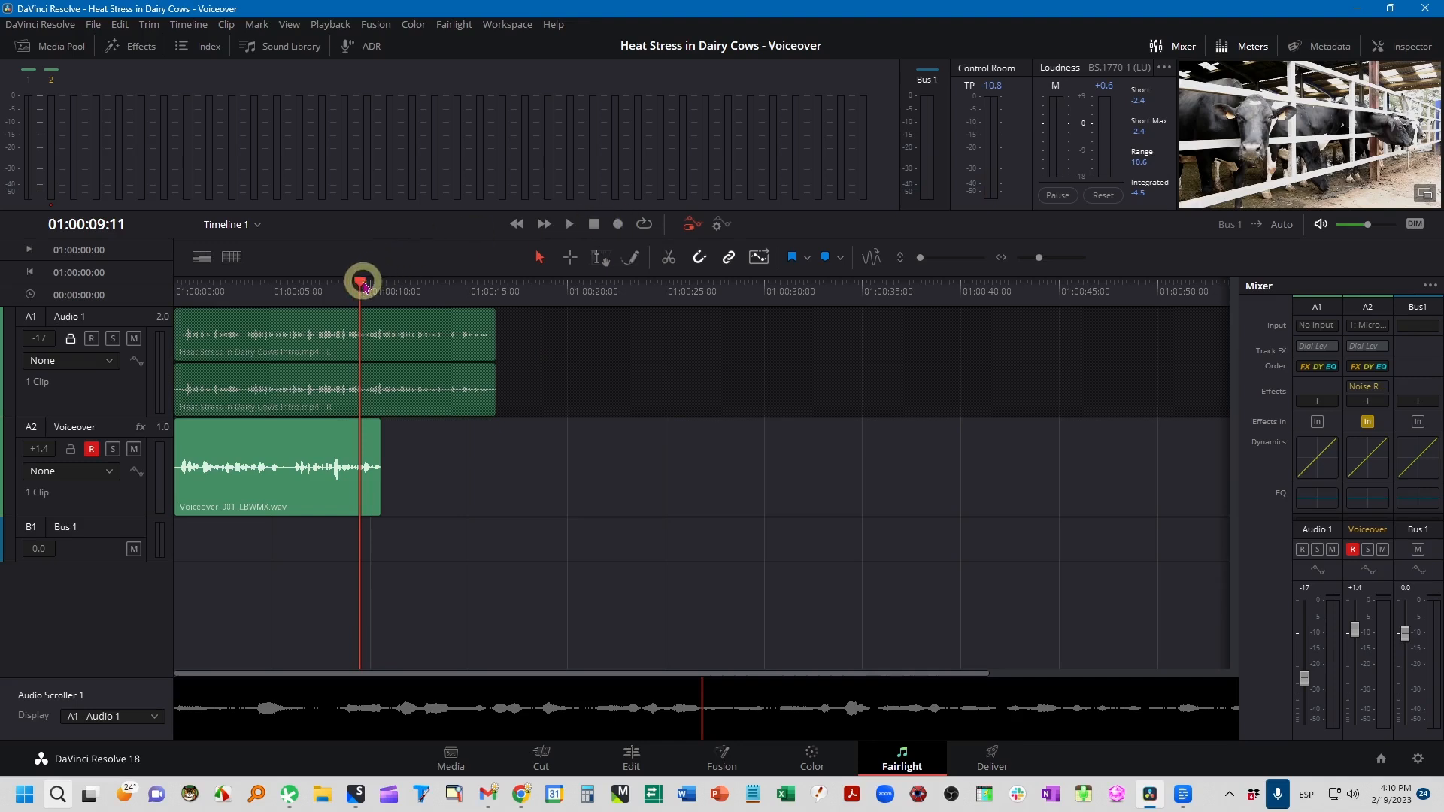
{"action": "left_click_drag", "start_coordinate": [361, 280], "coordinate": [322, 287]}
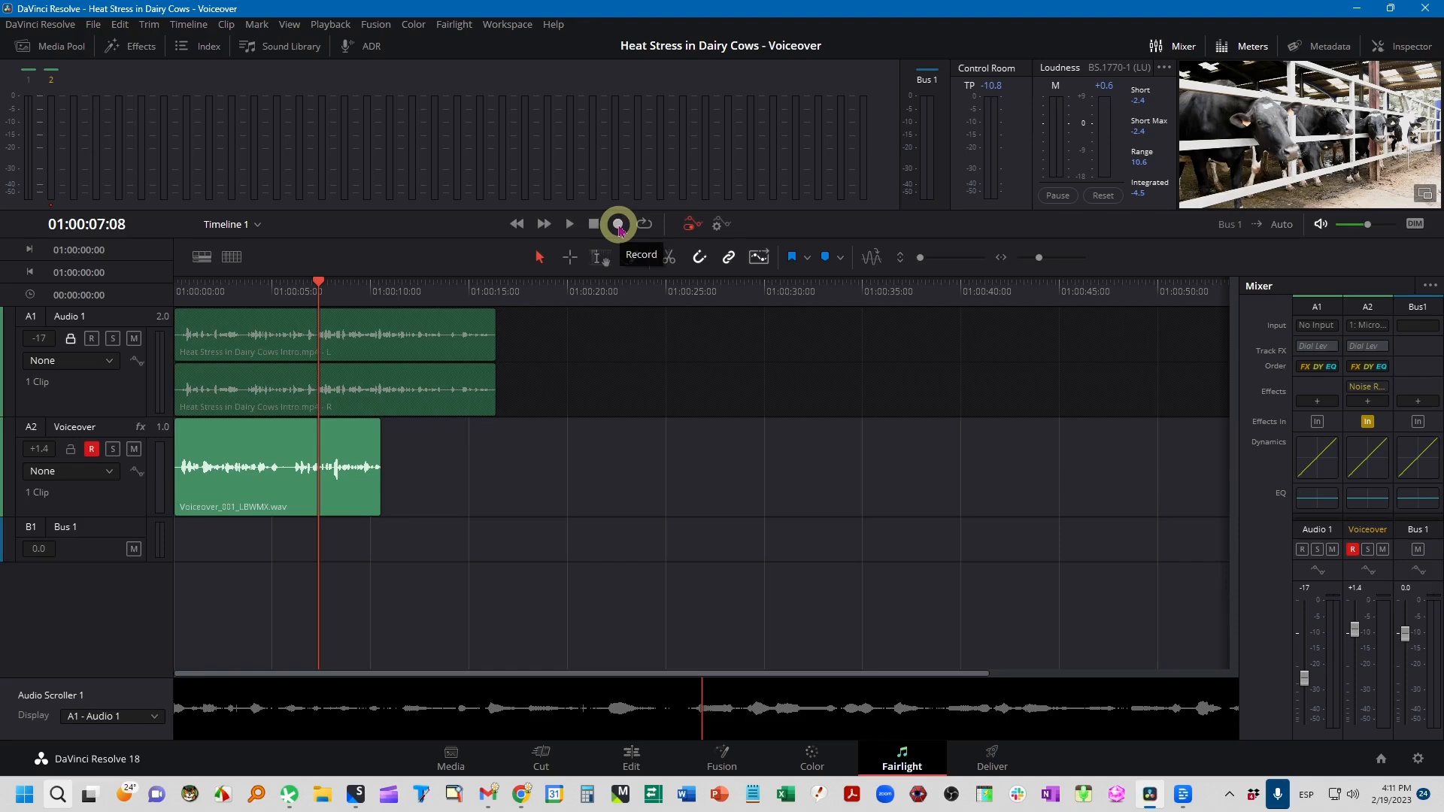
{"action": "key", "text": "space"}
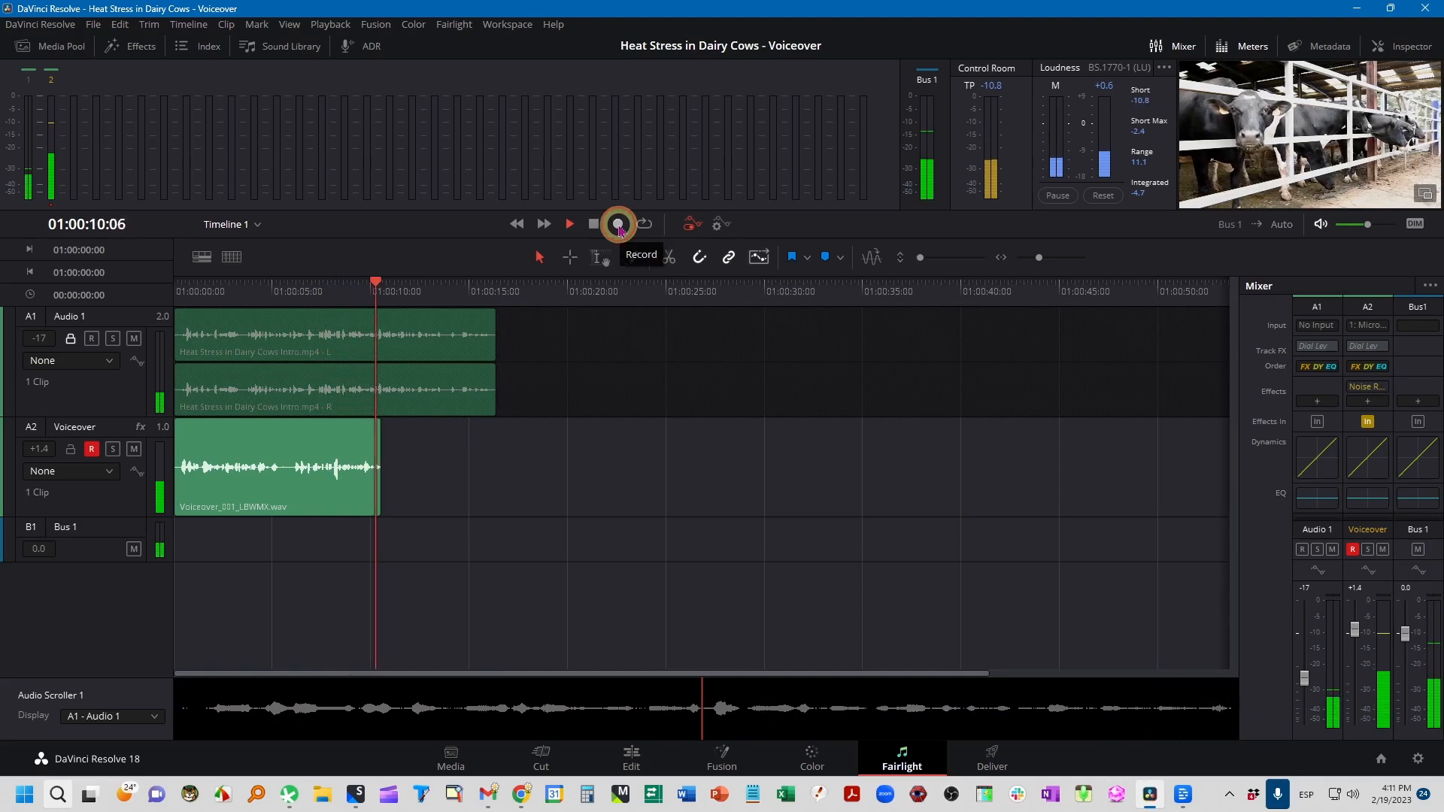
{"action": "left_click", "coordinate": [618, 225]}
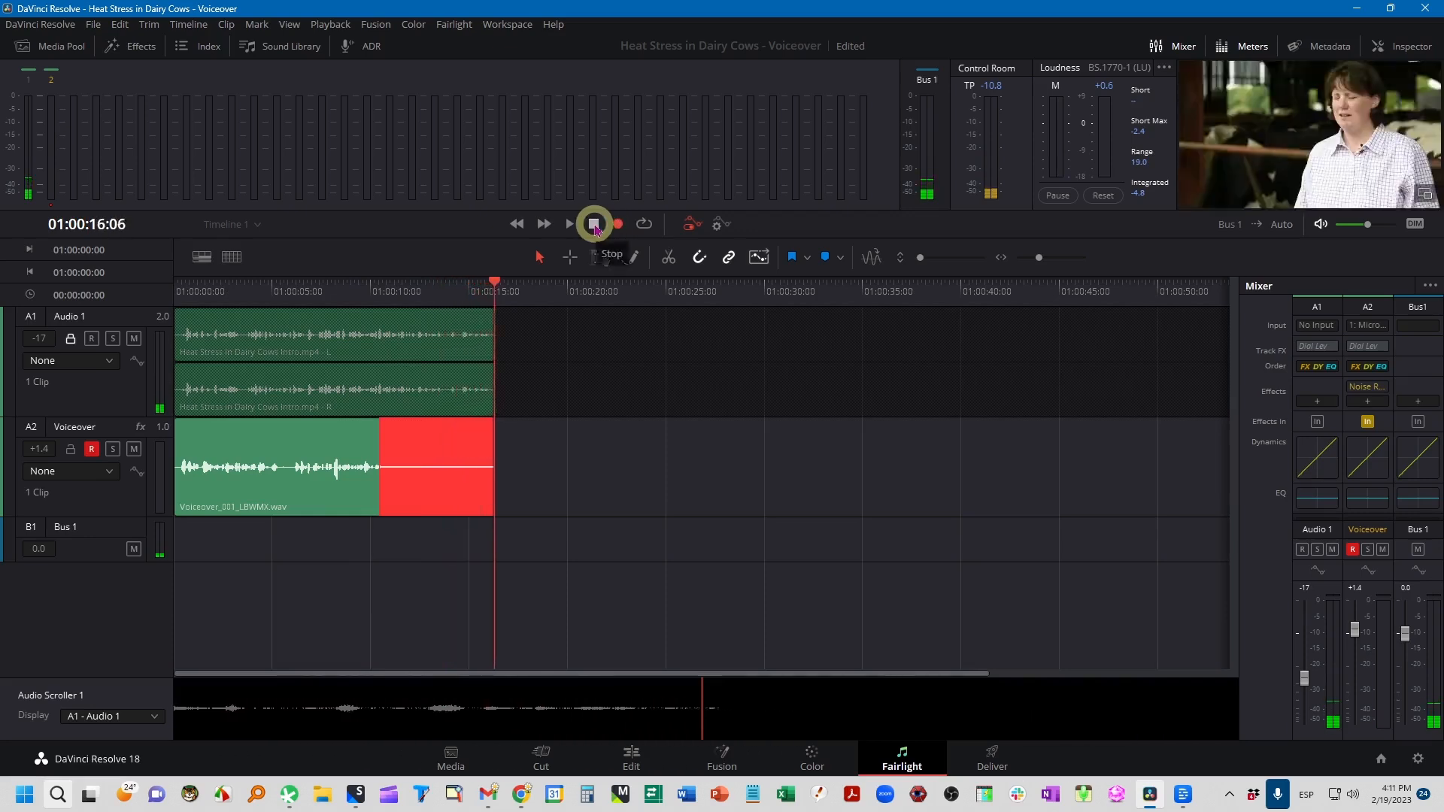
{"action": "left_click", "coordinate": [594, 224]}
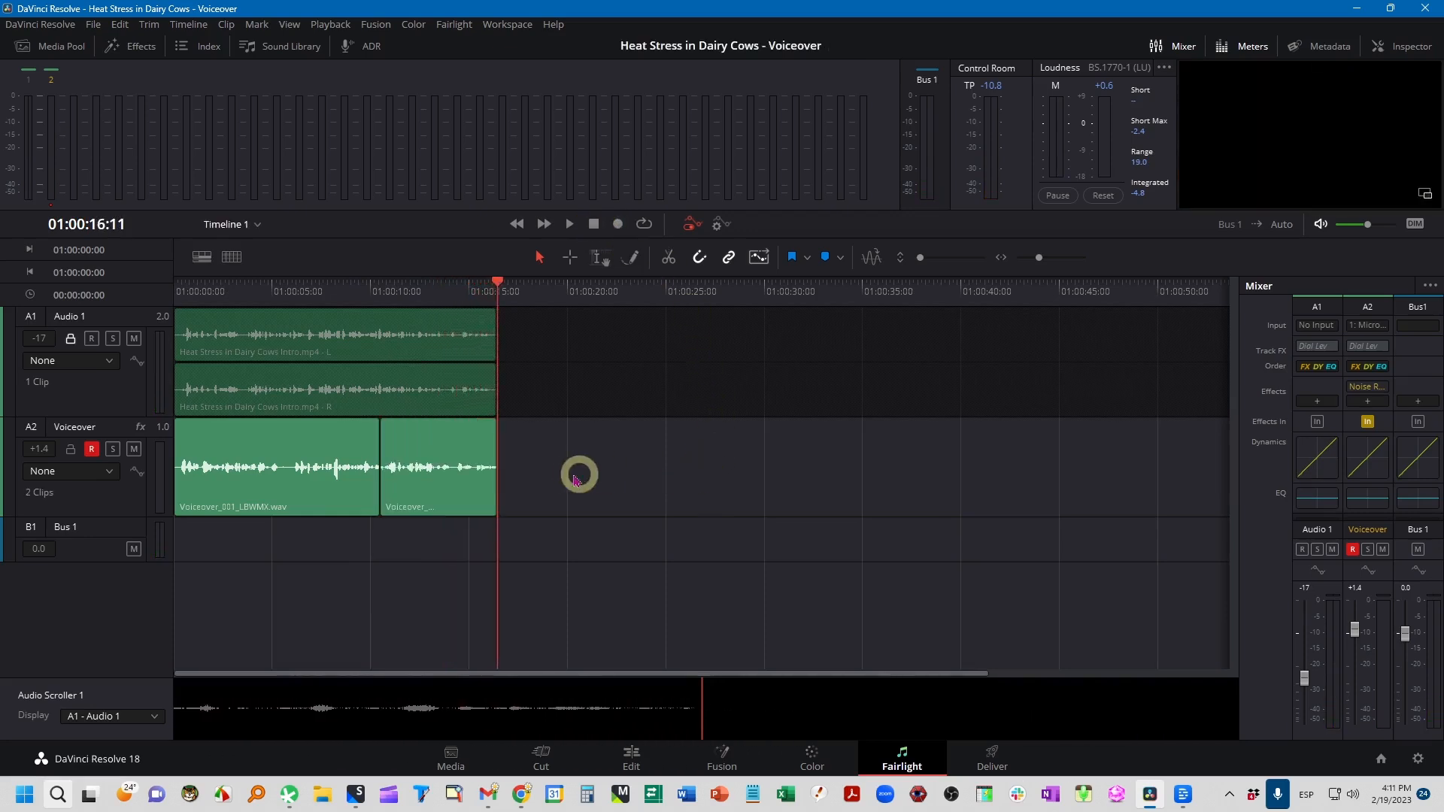
{"action": "left_click", "coordinate": [702, 523]}
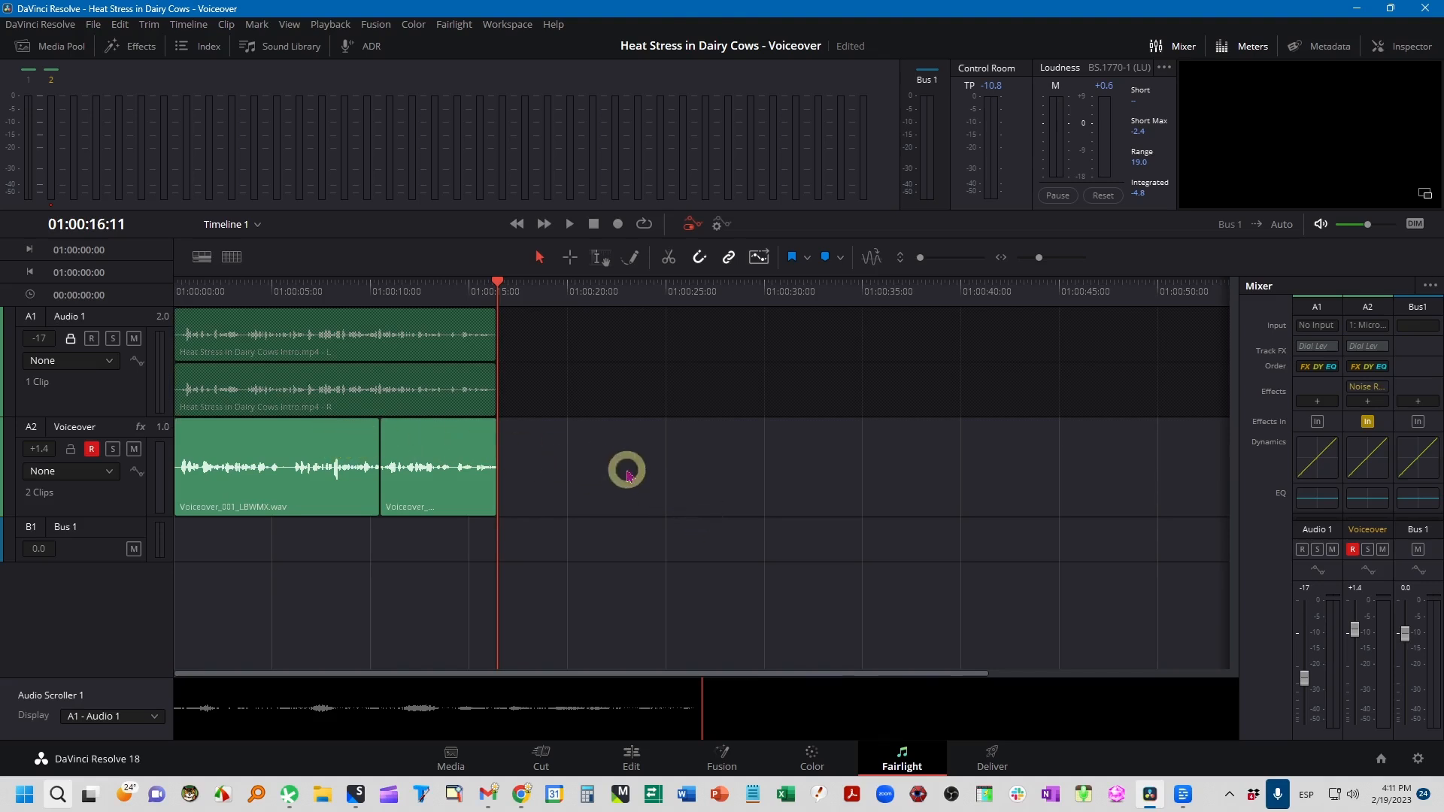
- Try zoom presets 2 and 4 in the timeline view options
{"action": "mouse_move", "coordinate": [803, 675]}
{"action": "left_mouse_down"}
{"action": "mouse_move", "coordinate": [1096, 684]}
{"action": "mouse_move", "coordinate": [782, 686]}
{"action": "left_mouse_up"}
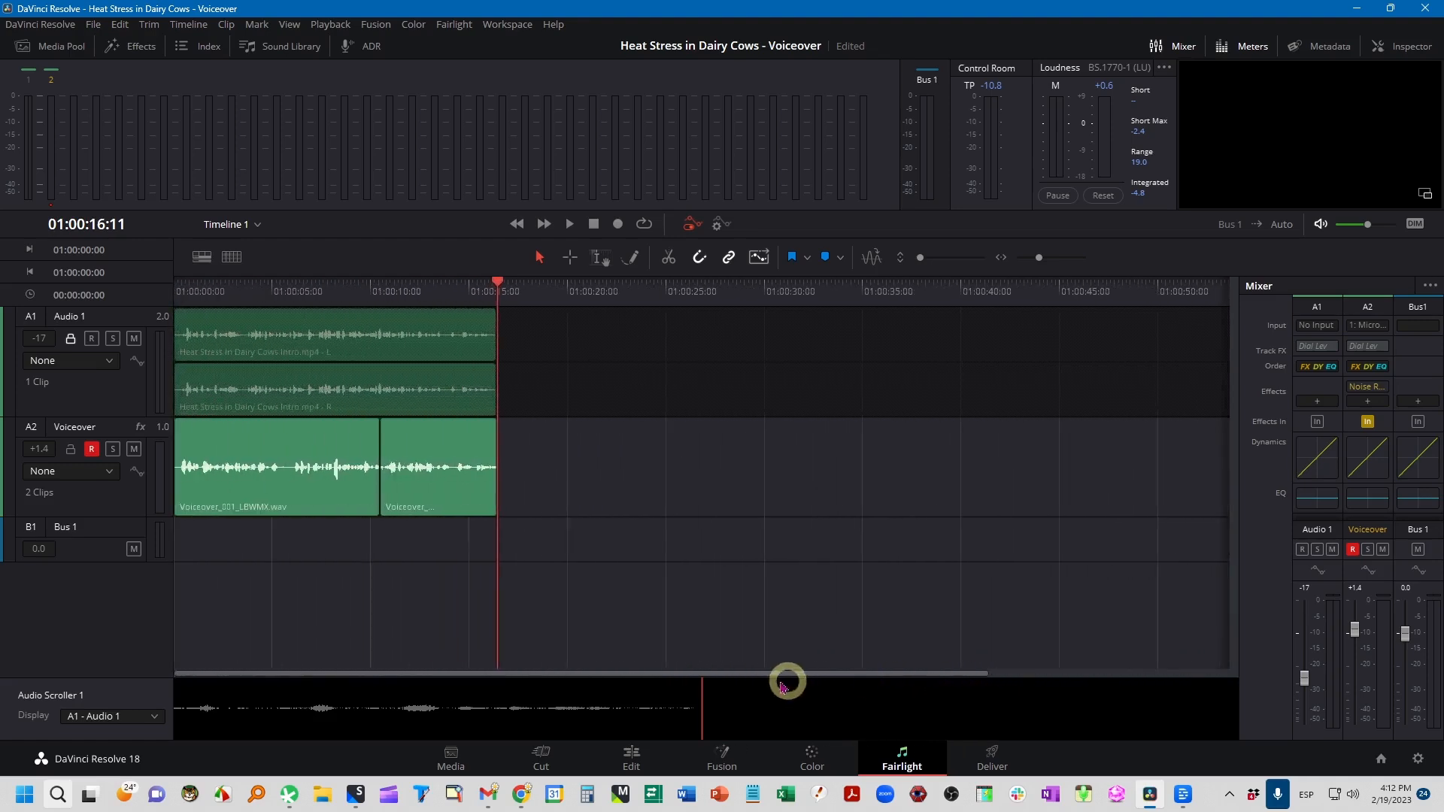
{"action": "left_click", "coordinate": [202, 258]}
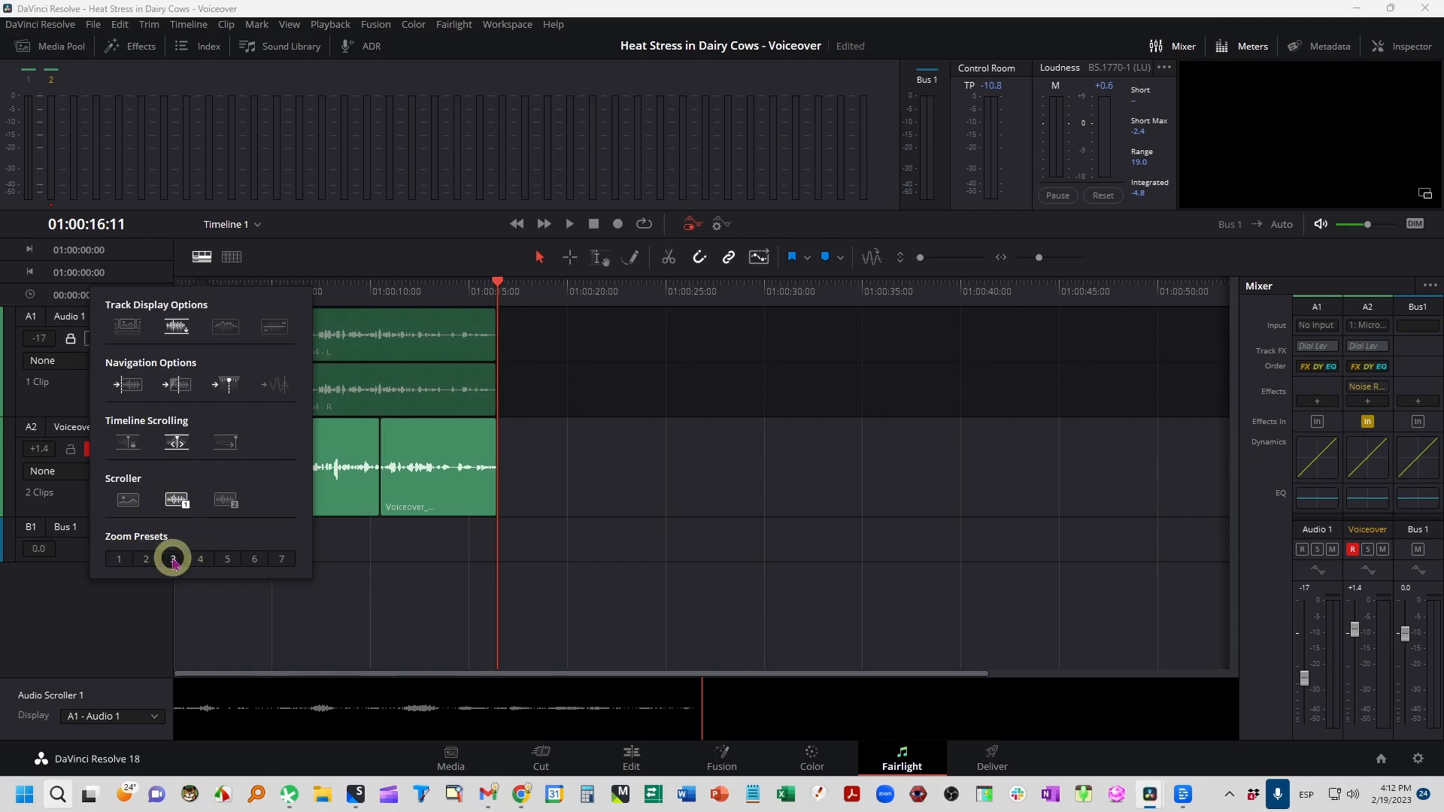
{"action": "left_click", "coordinate": [146, 559]}
{"action": "left_click", "coordinate": [195, 330]}
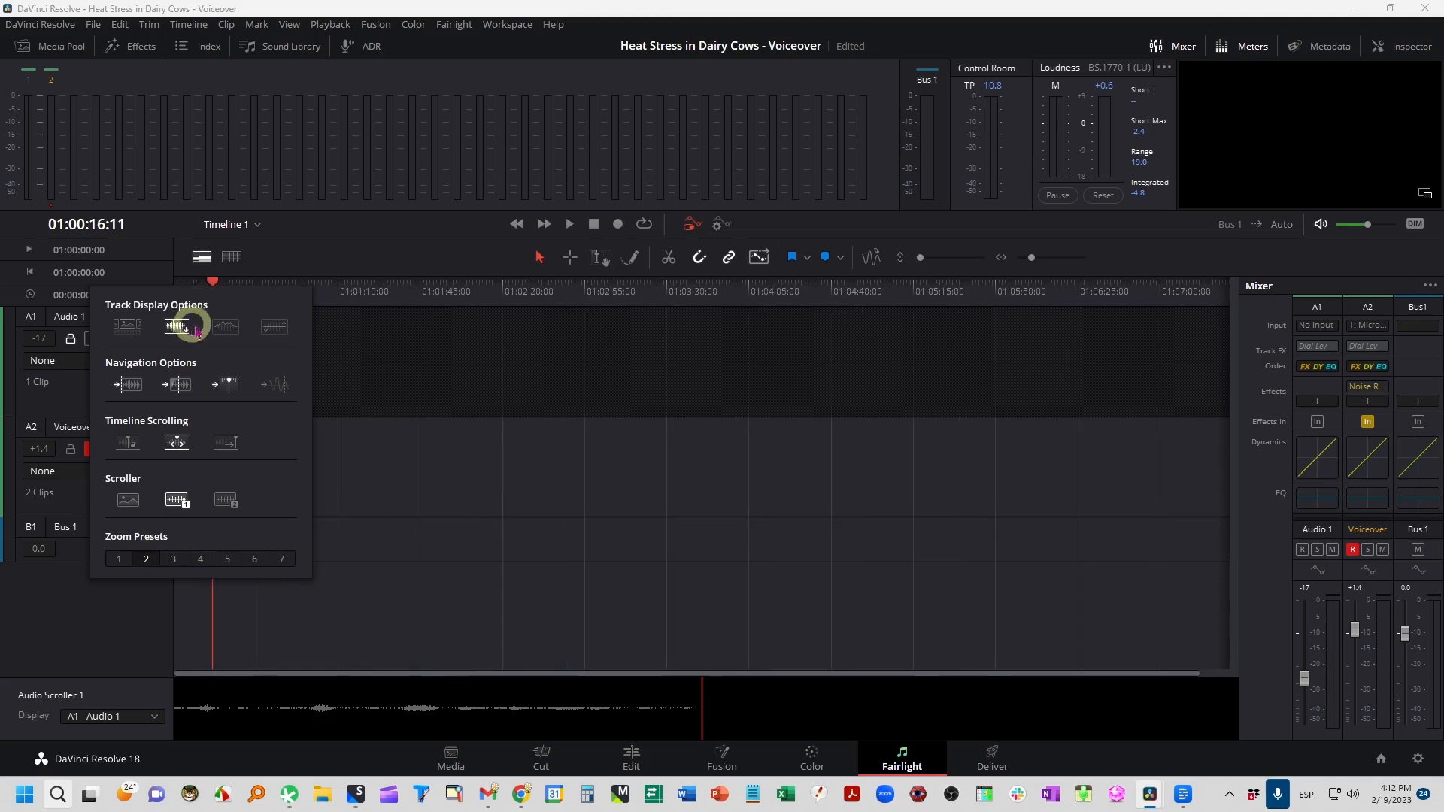
{"action": "left_click", "coordinate": [470, 462]}
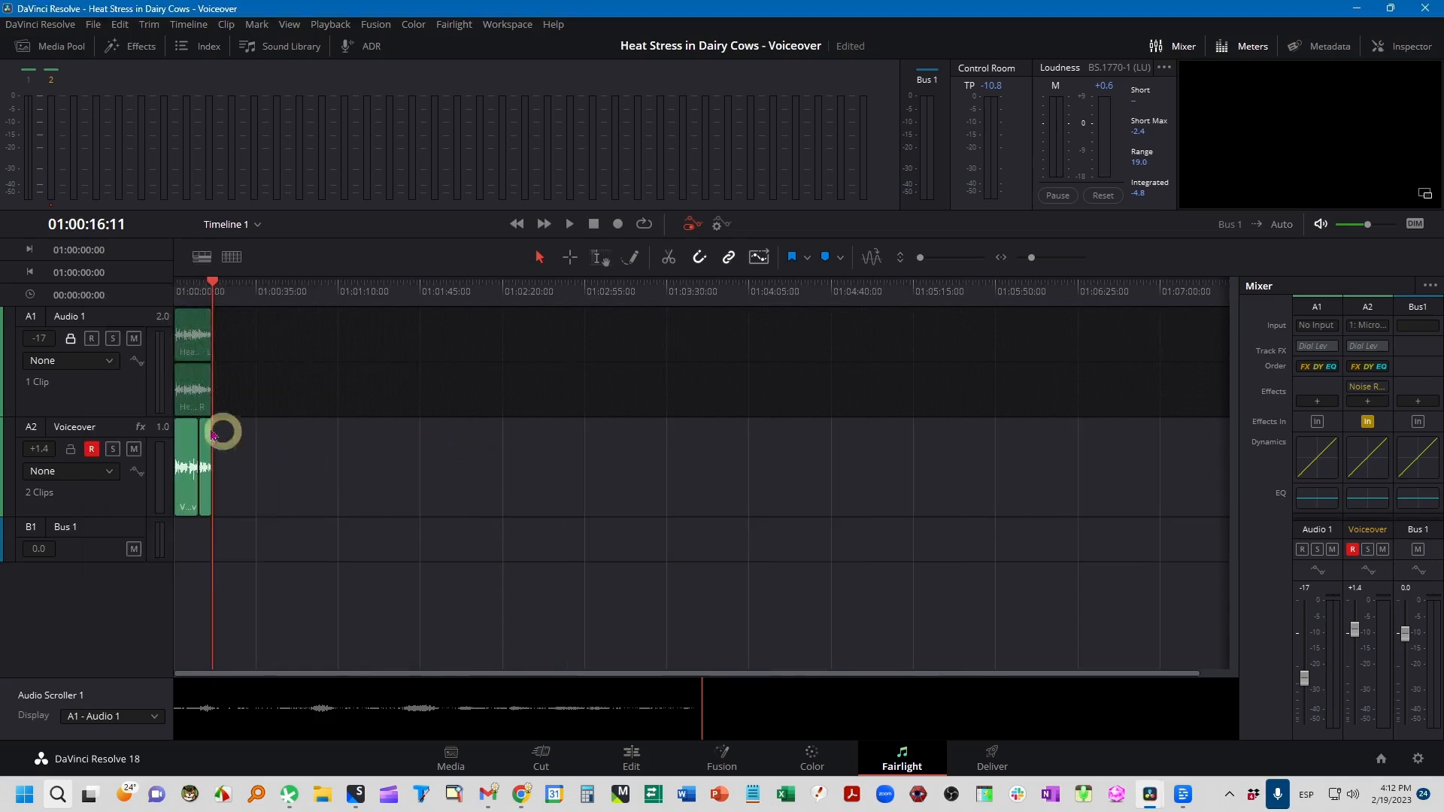
{"action": "left_click", "coordinate": [202, 257]}
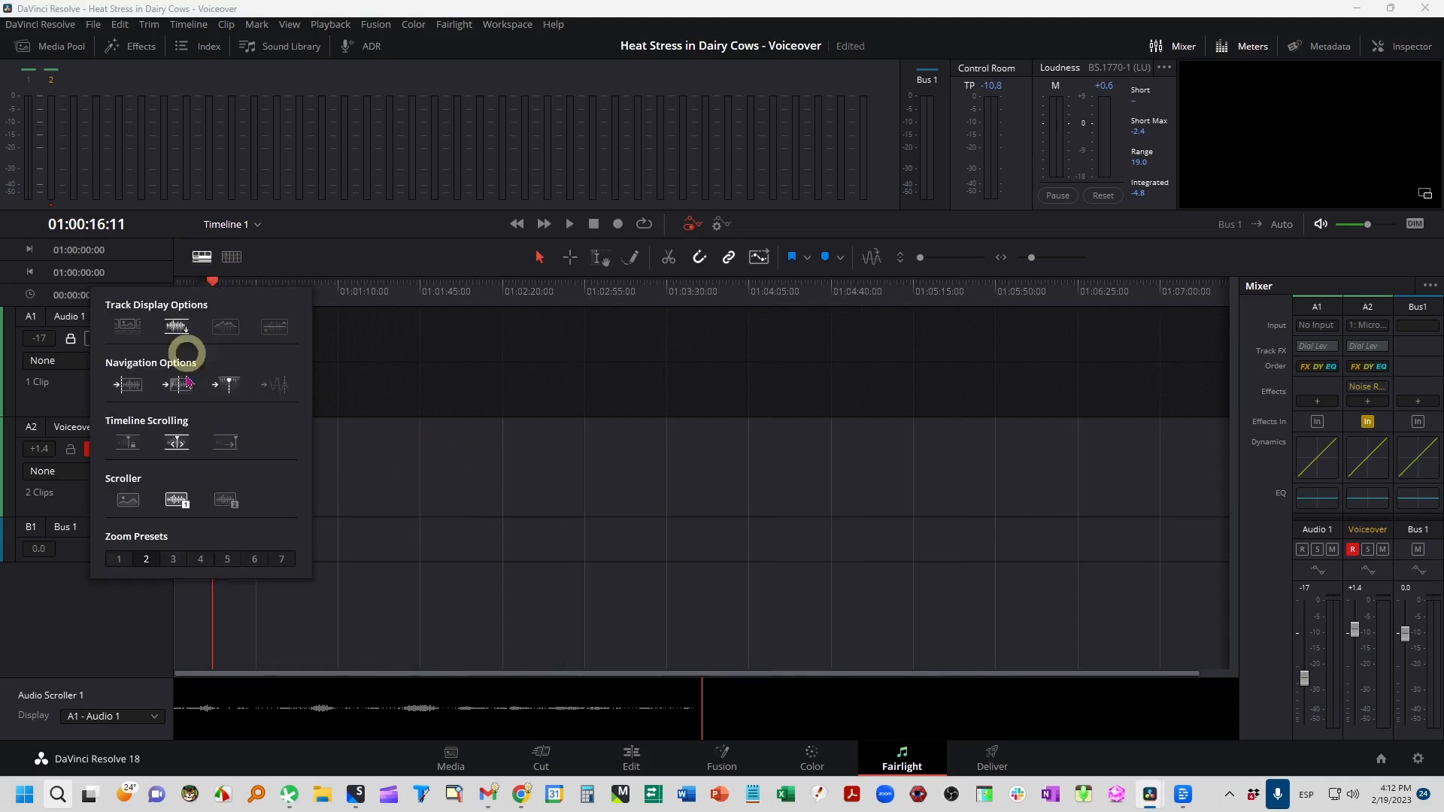
{"action": "left_click", "coordinate": [200, 559]}
{"action": "left_click", "coordinate": [775, 562]}
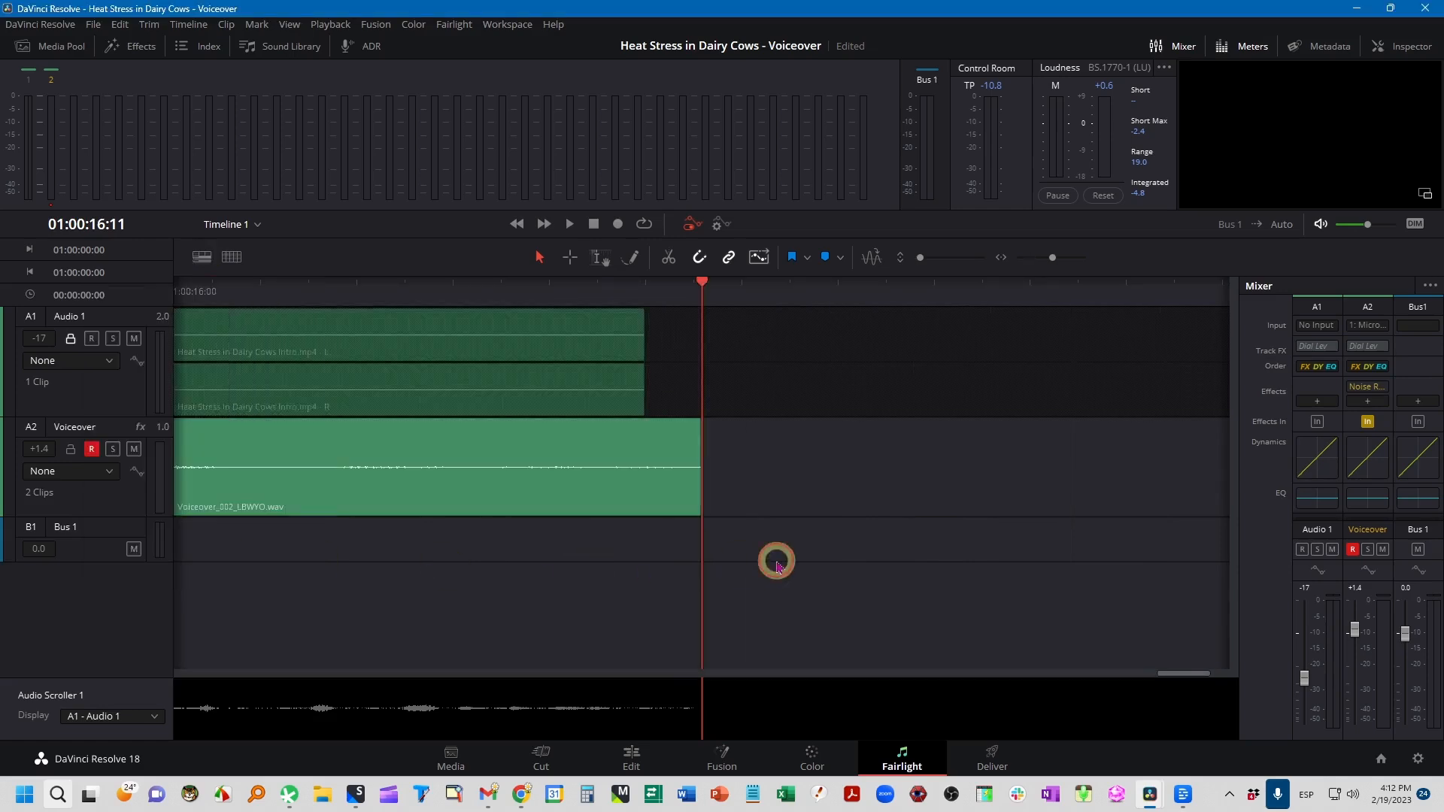
{"action": "left_click_drag", "start_coordinate": [1180, 676], "coordinate": [996, 677]}
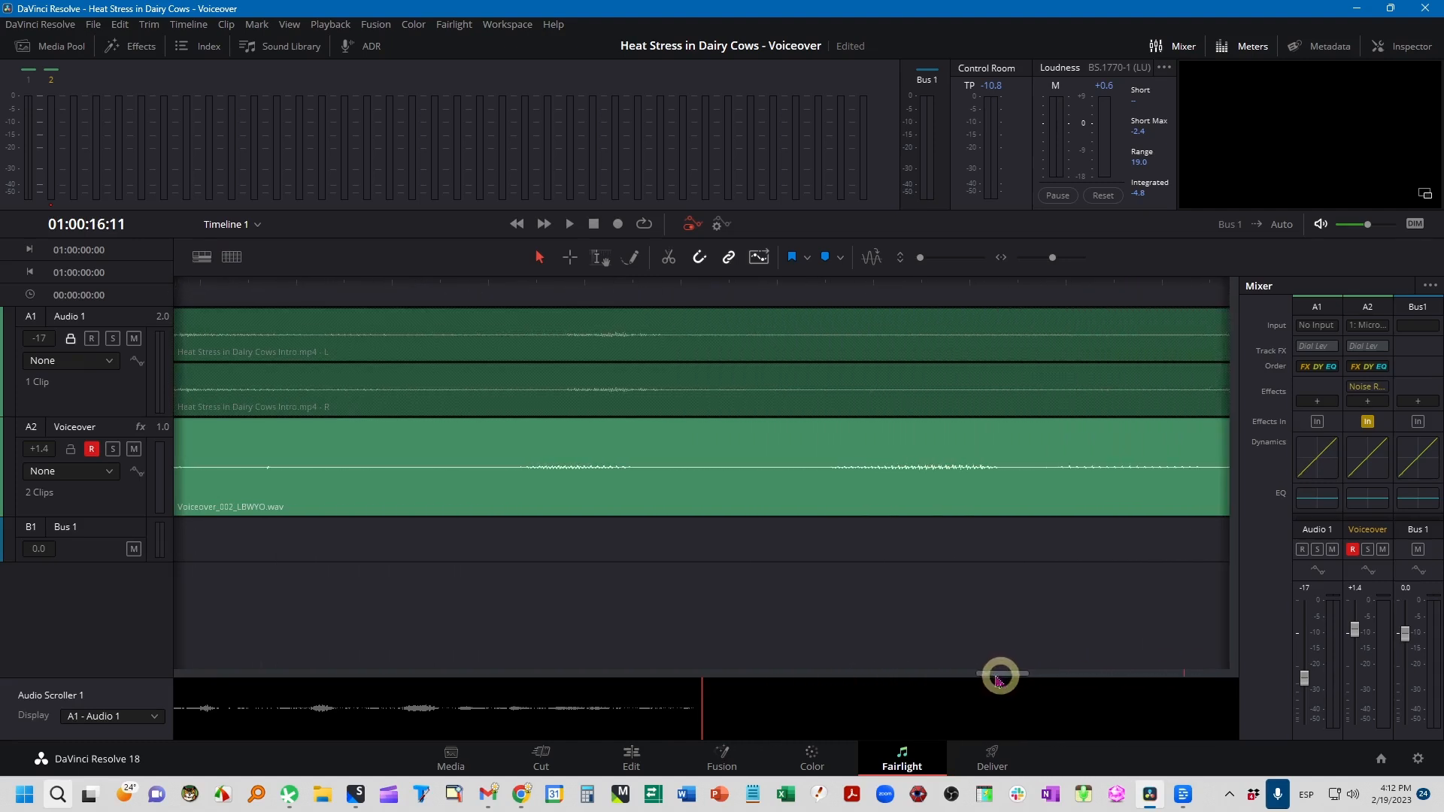
- Set the timeline view to zoom preset 3
{"action": "left_click", "coordinate": [209, 257]}
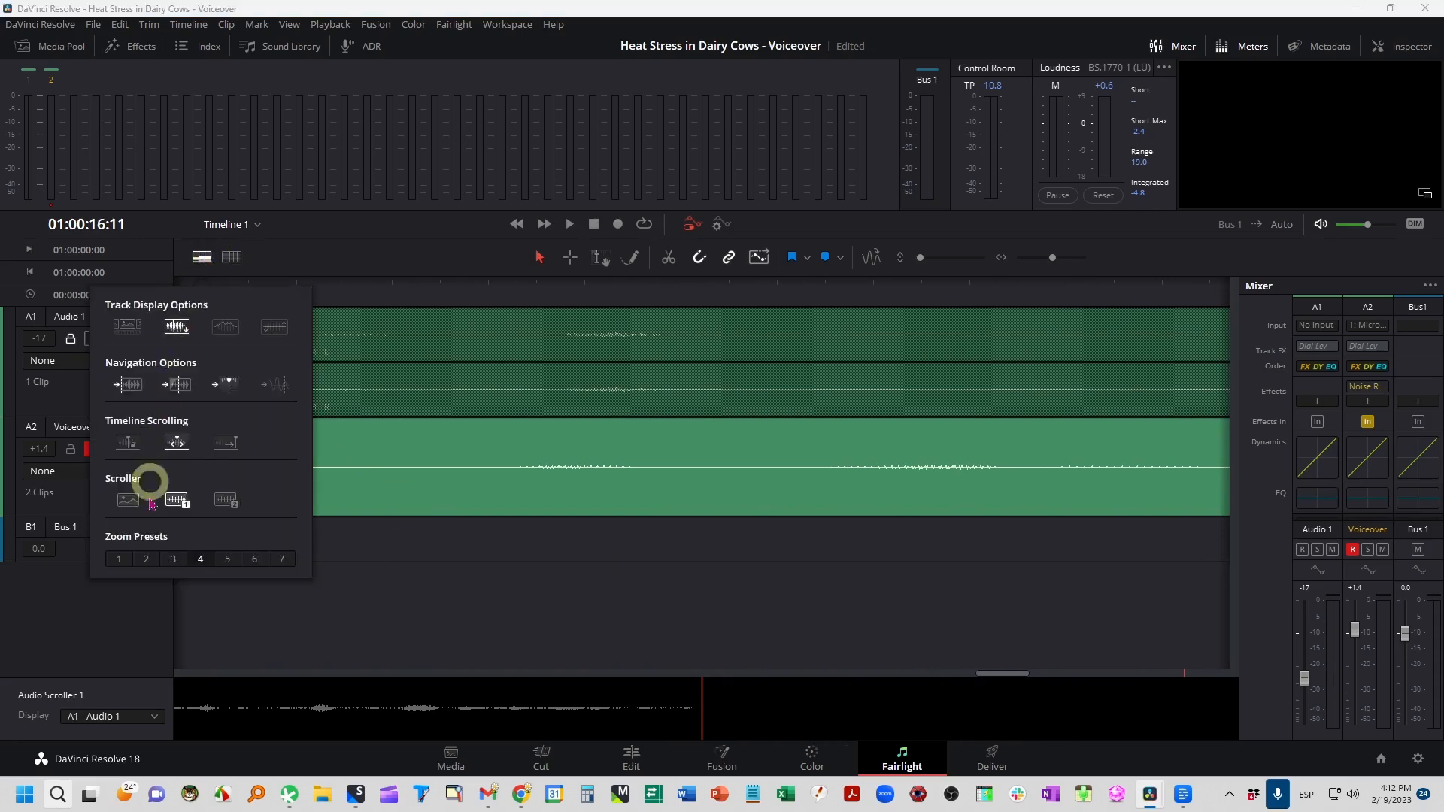
{"action": "left_click", "coordinate": [172, 561]}
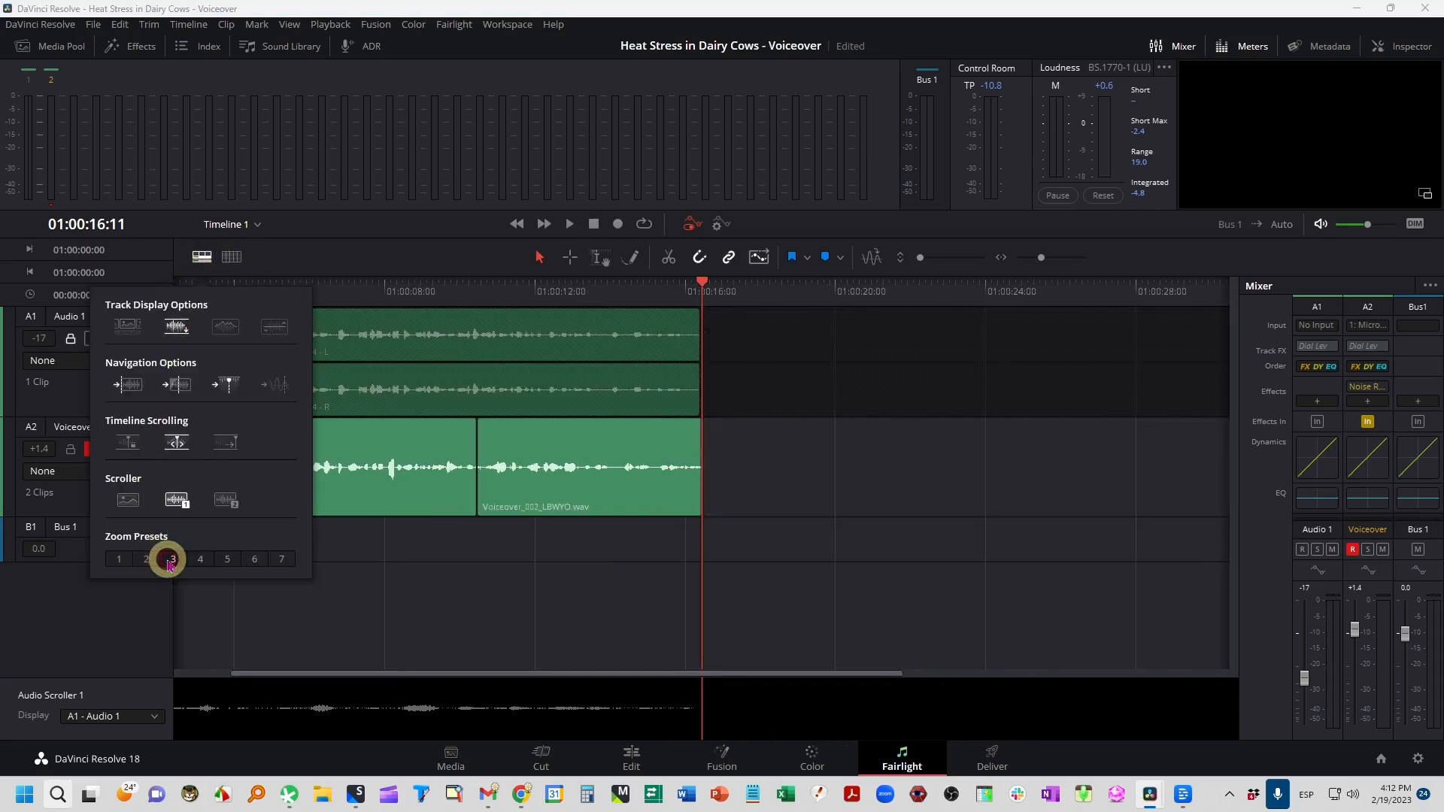
{"action": "left_click", "coordinate": [865, 601]}
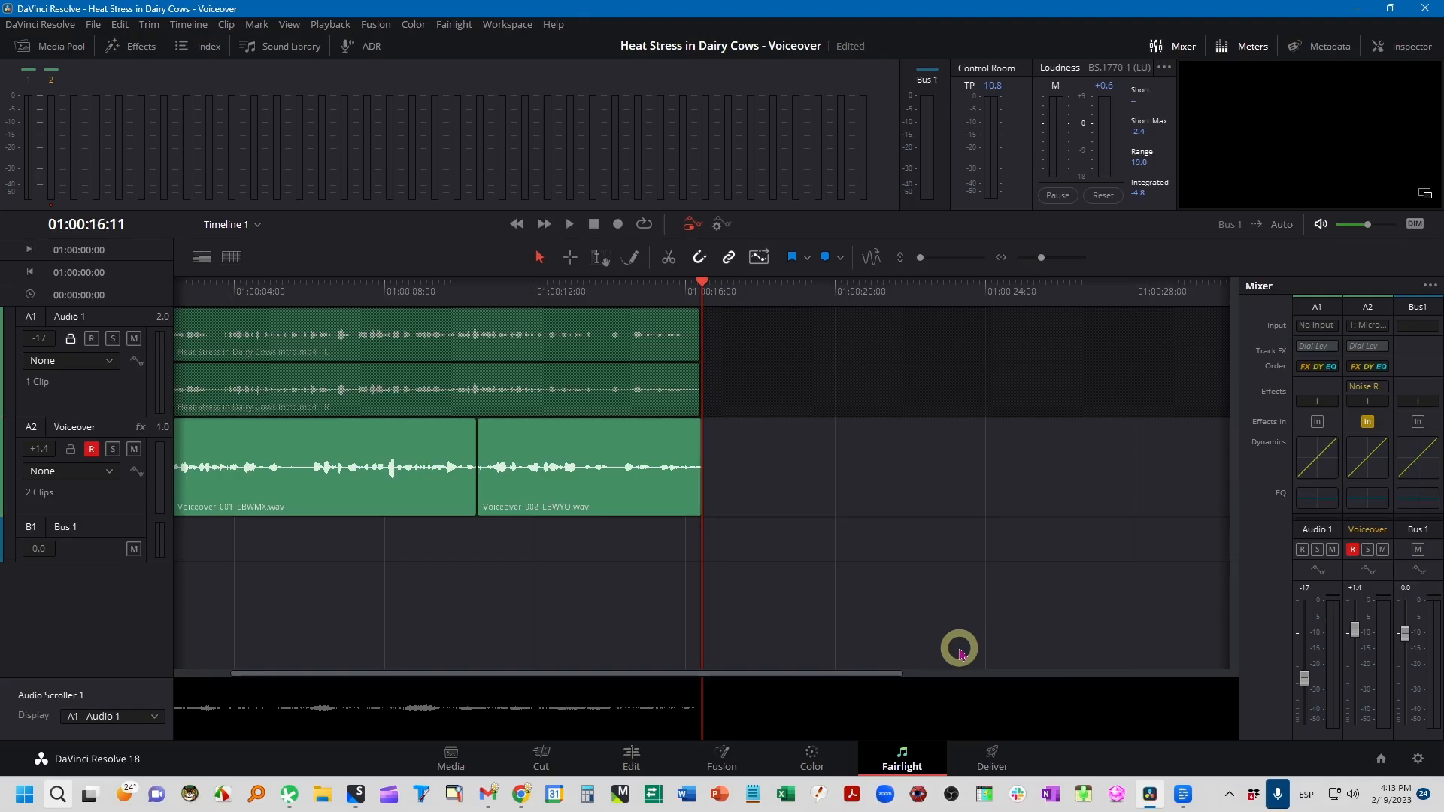
- Switch to the Edit page and play the timeline from 01:00:12:21 to the end to review the new narration
{"action": "left_click", "coordinate": [632, 758]}
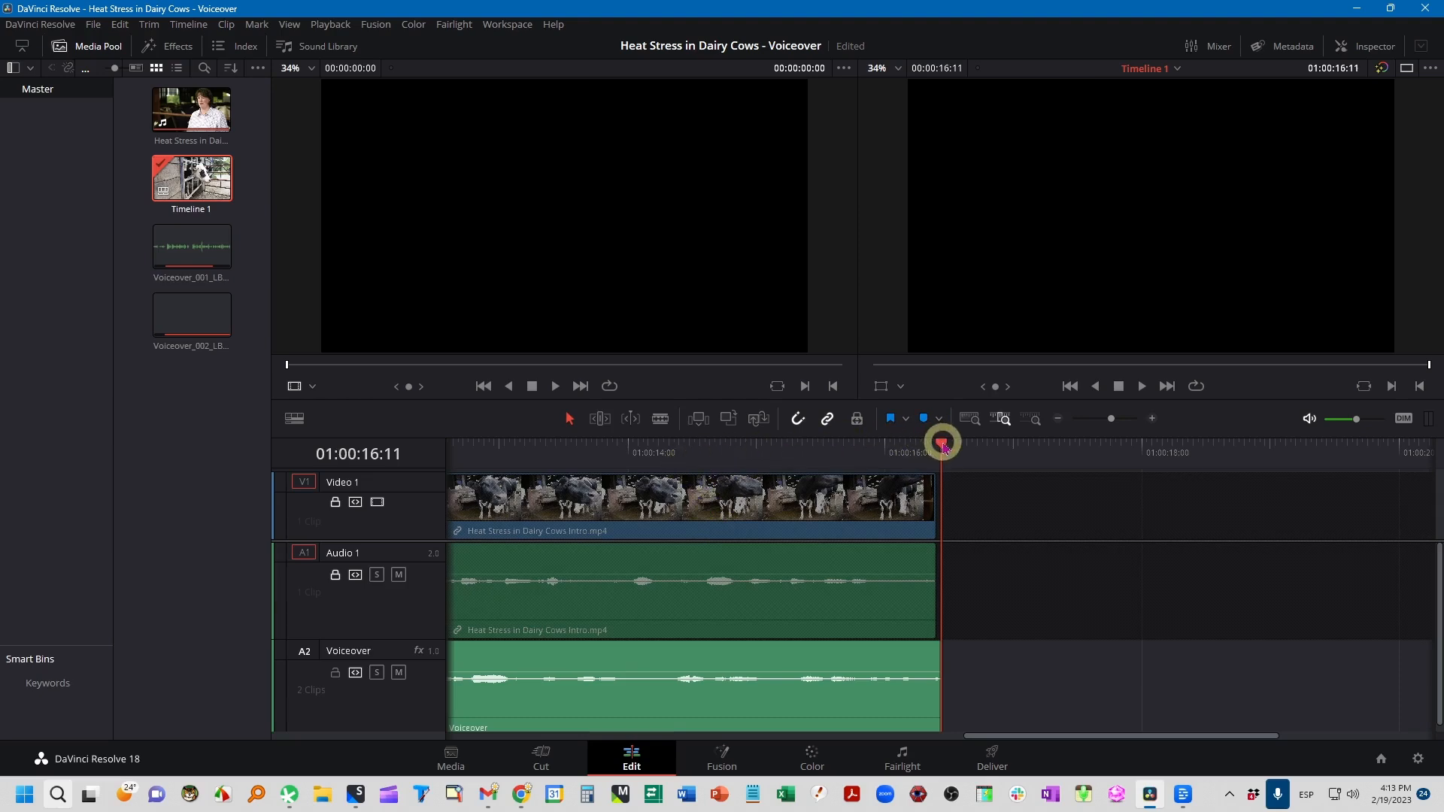
{"action": "left_click_drag", "start_coordinate": [942, 446], "coordinate": [481, 451]}
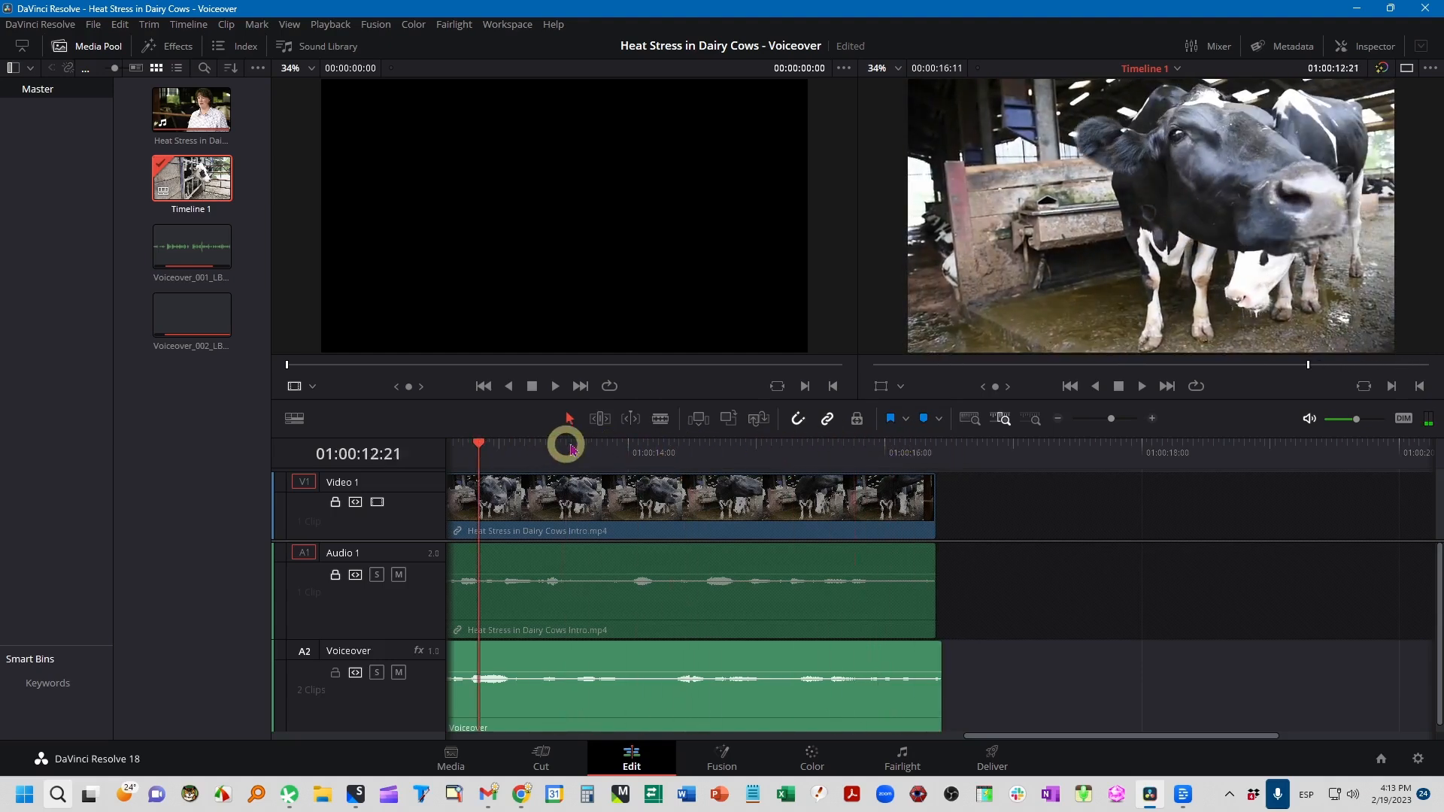
{"action": "key", "text": "space"}
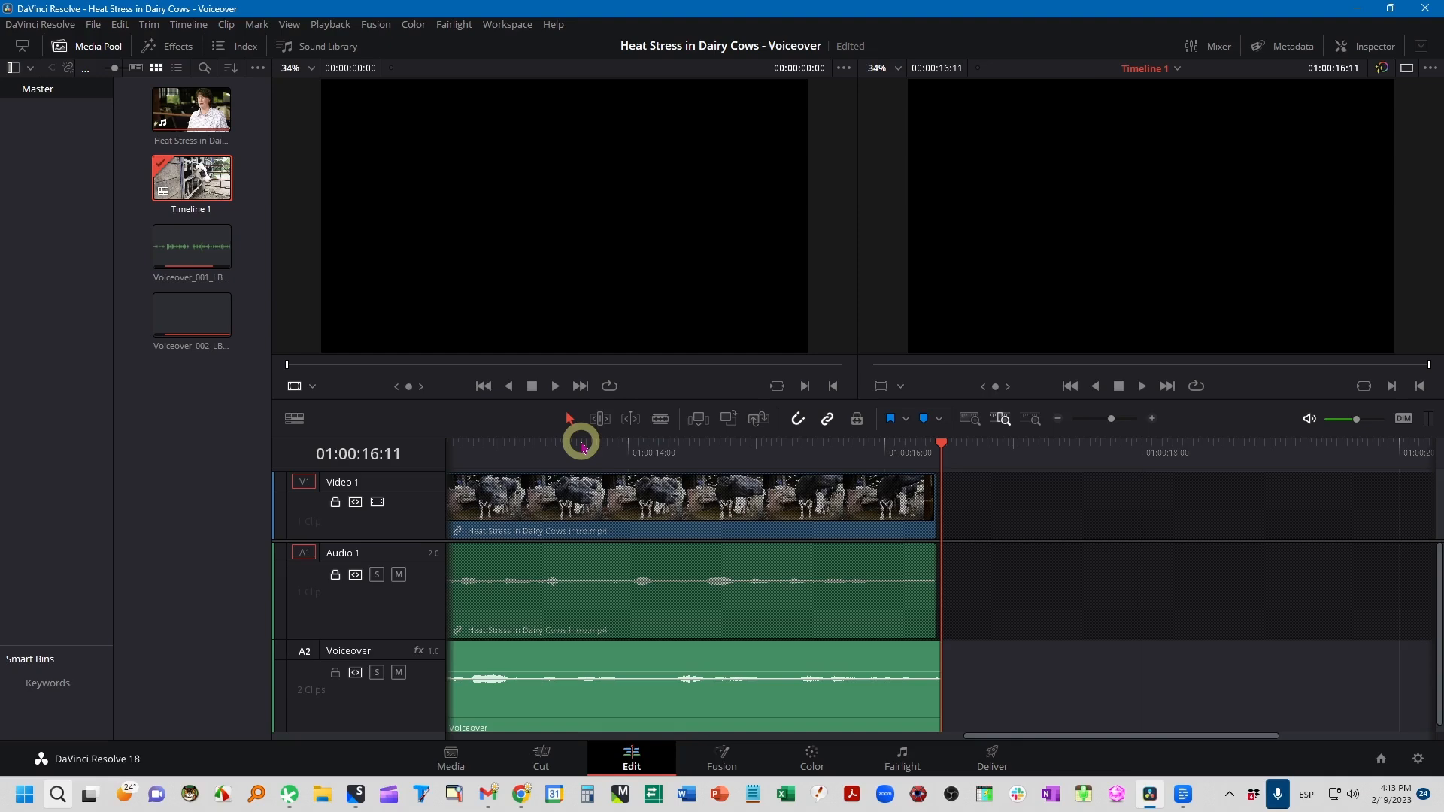
- Open the Deliver page, choose the H.264 Master render preset and set the video format to MP4
{"action": "left_click", "coordinate": [993, 762]}
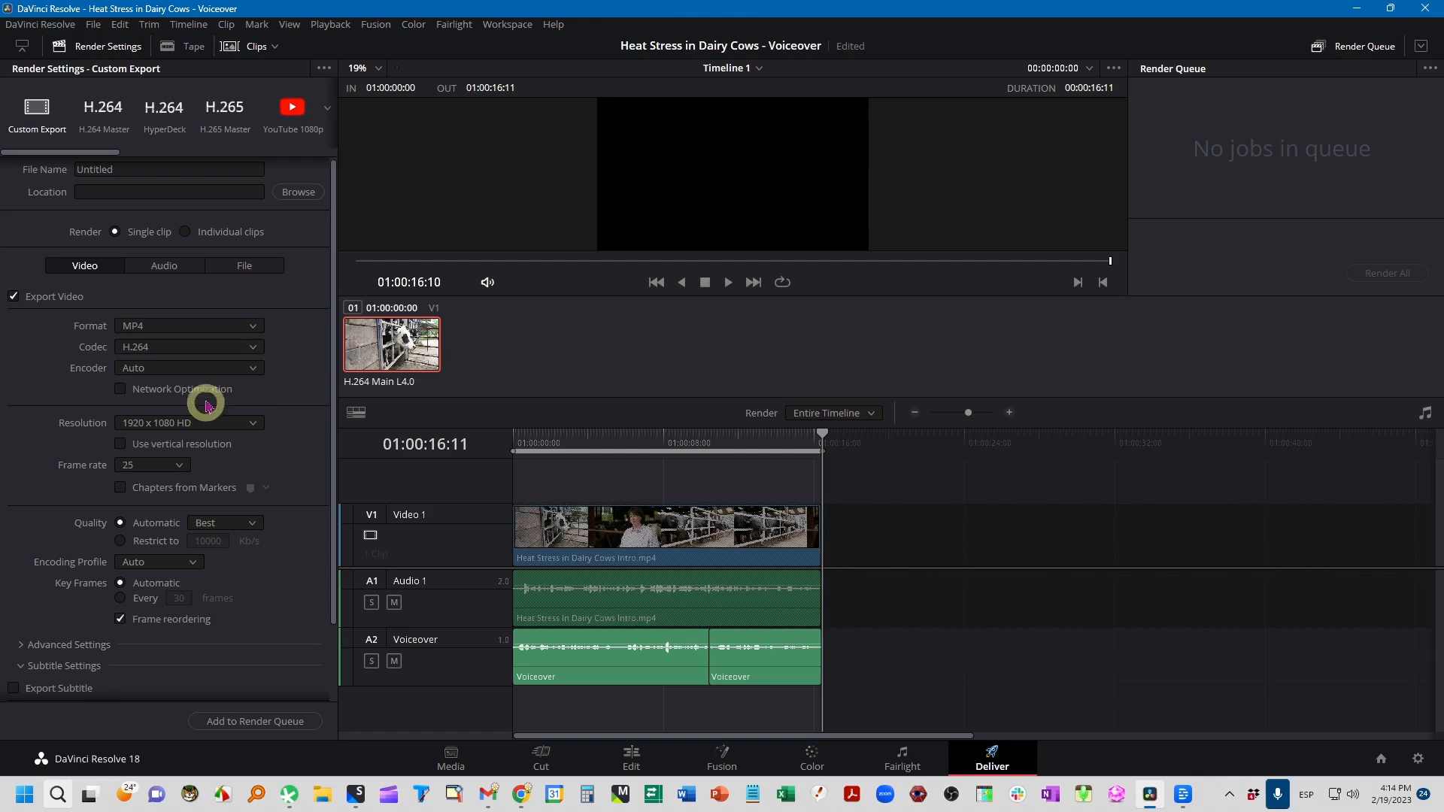
{"action": "left_click", "coordinate": [111, 123]}
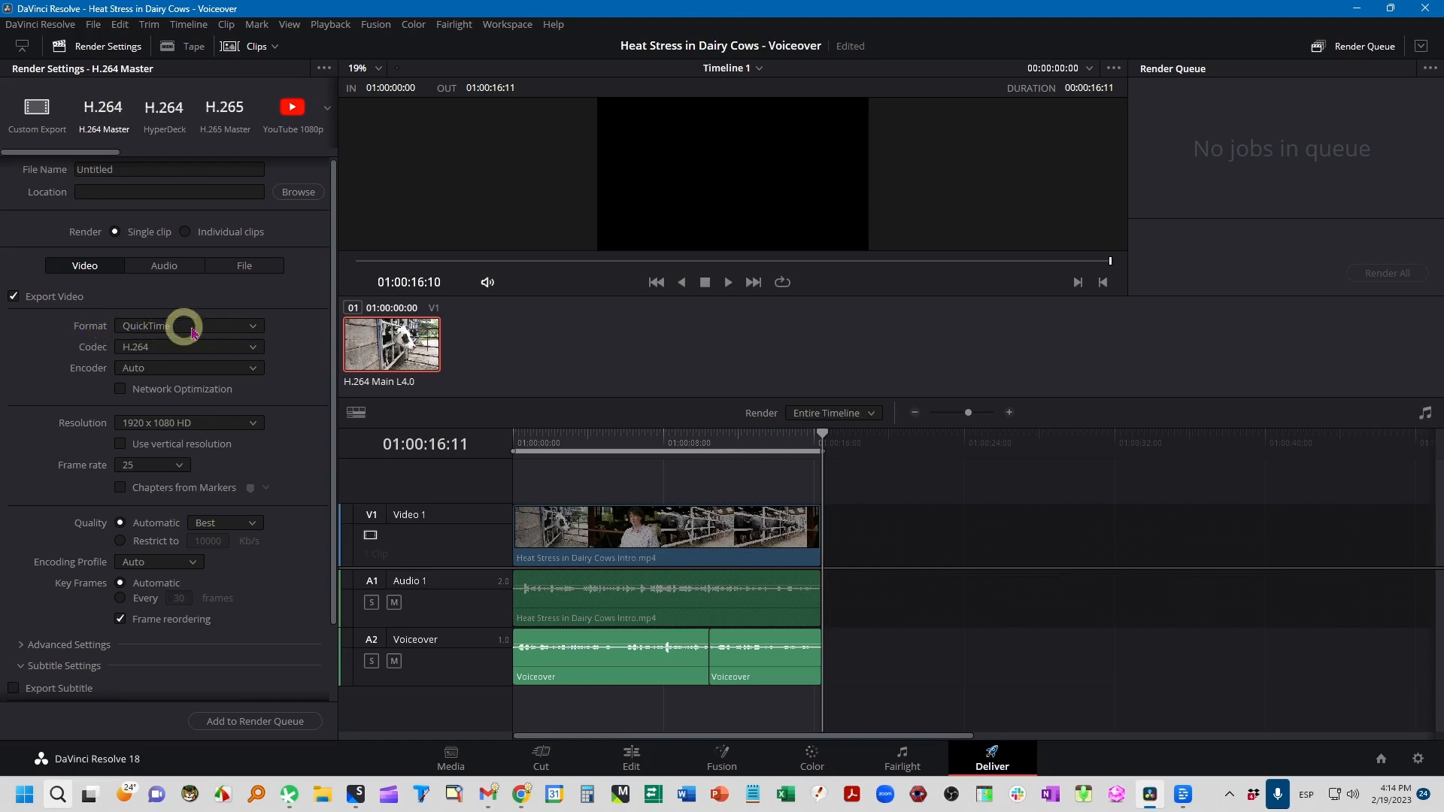
{"action": "left_click", "coordinate": [247, 331]}
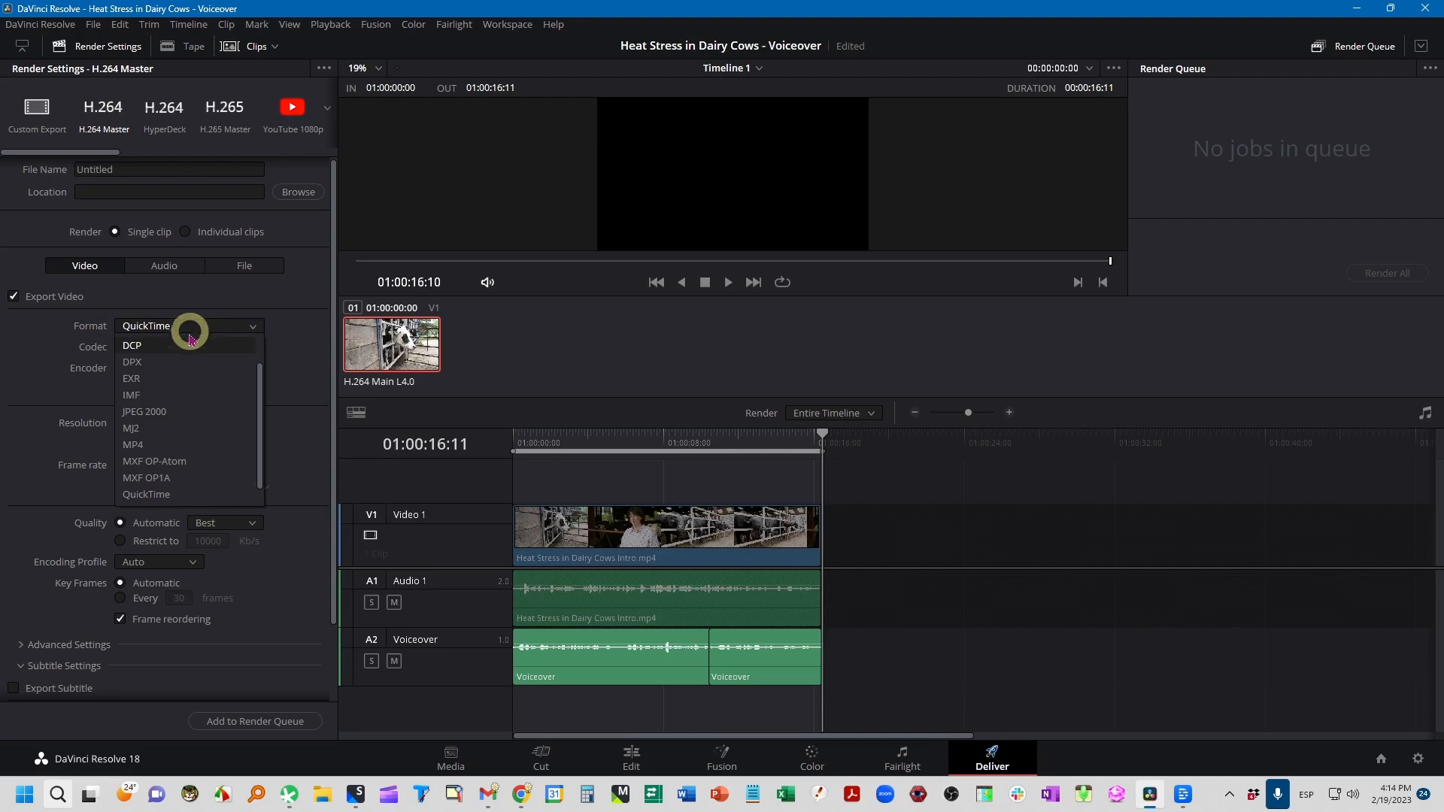
{"action": "left_click", "coordinate": [181, 450]}
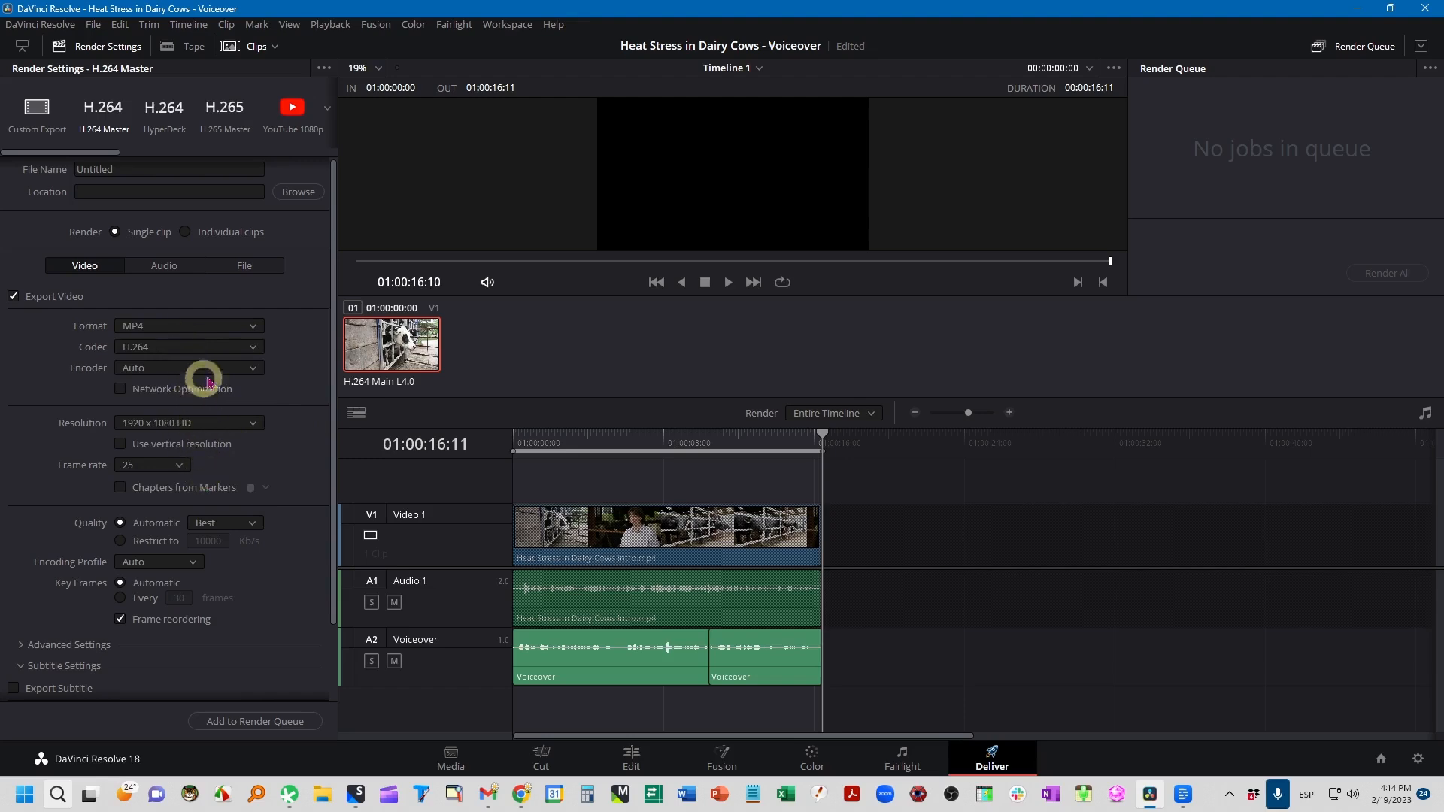
- Name the export file Heat Stress in Dairy Cows_VO
{"action": "left_click", "coordinate": [137, 170]}
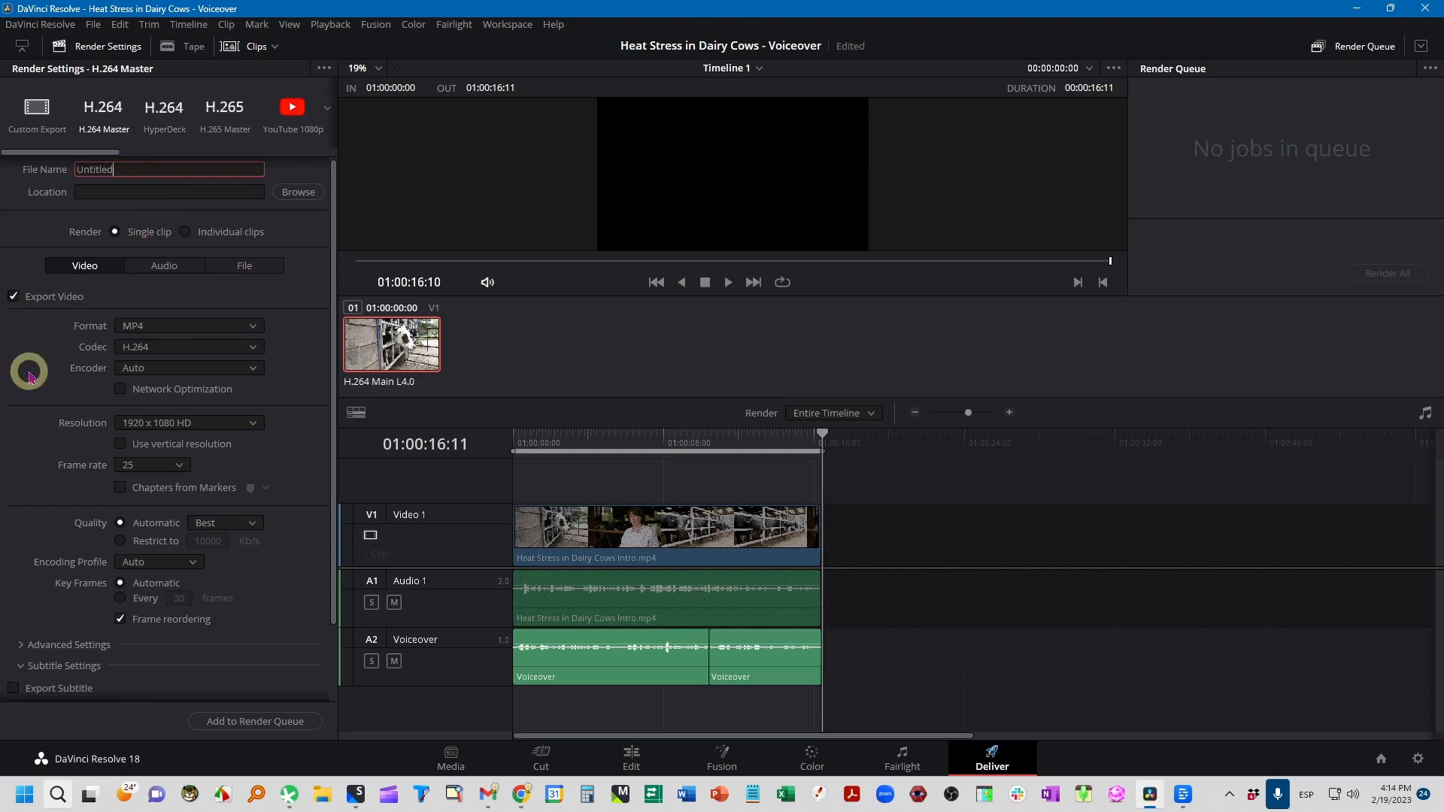
{"action": "key", "text": "ctrl+a"}
{"action": "type", "text": "Heat Stress in Dairy Cows "}
{"action": "type", "text": "VO"}
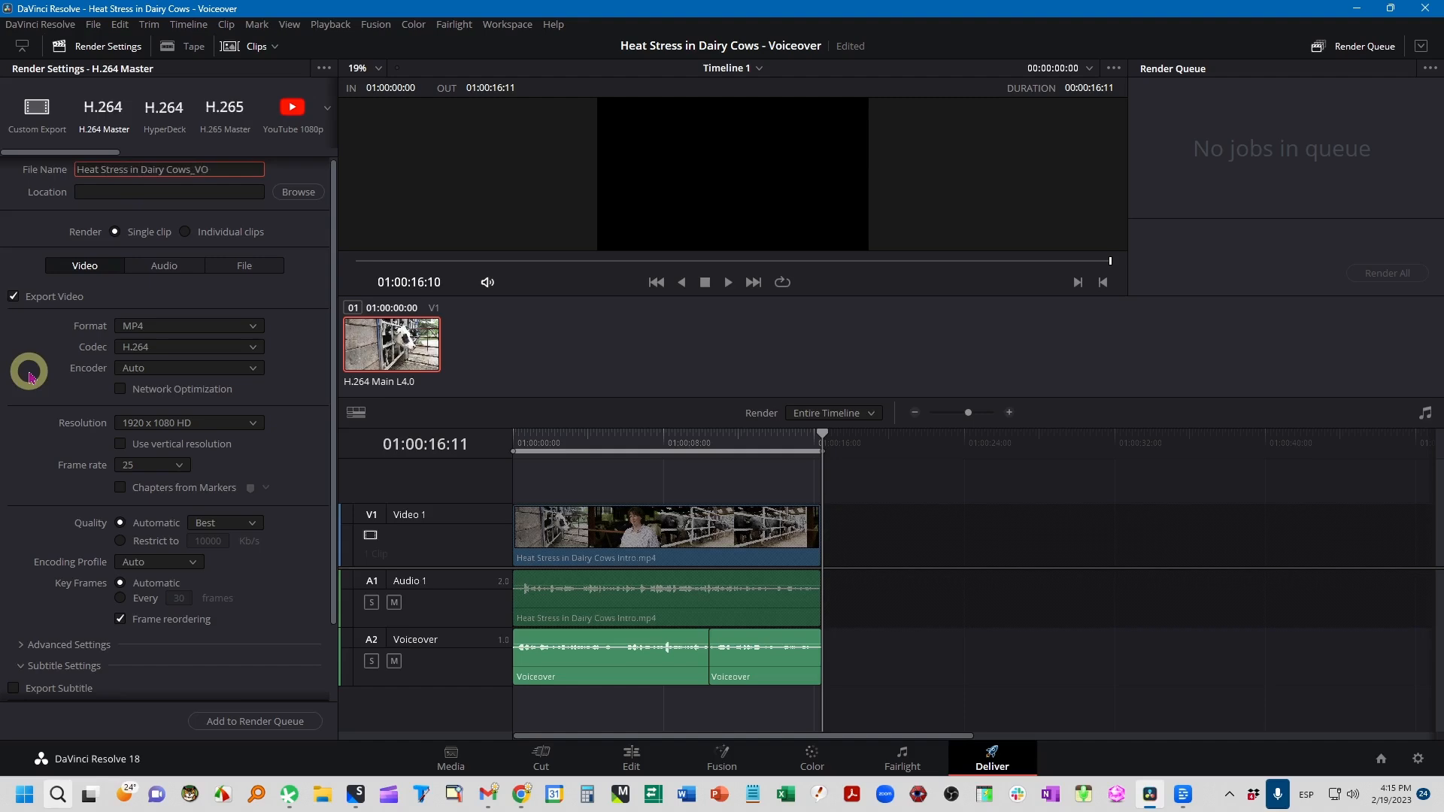
- Set the export location to the DaVinci Resolve Voiceovers folder, and queue and render the MP4 job
{"action": "left_click", "coordinate": [299, 192]}
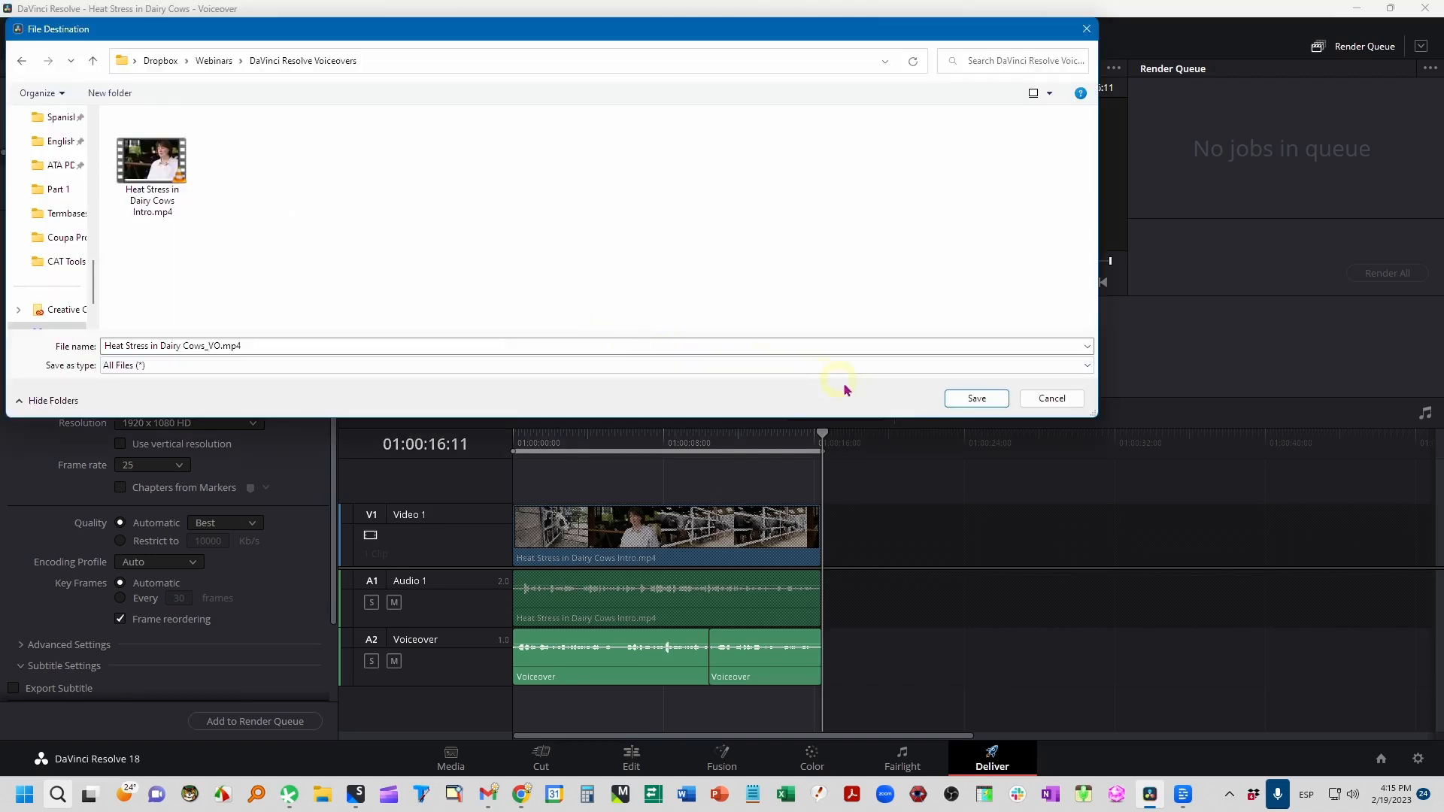
{"action": "left_click", "coordinate": [979, 400]}
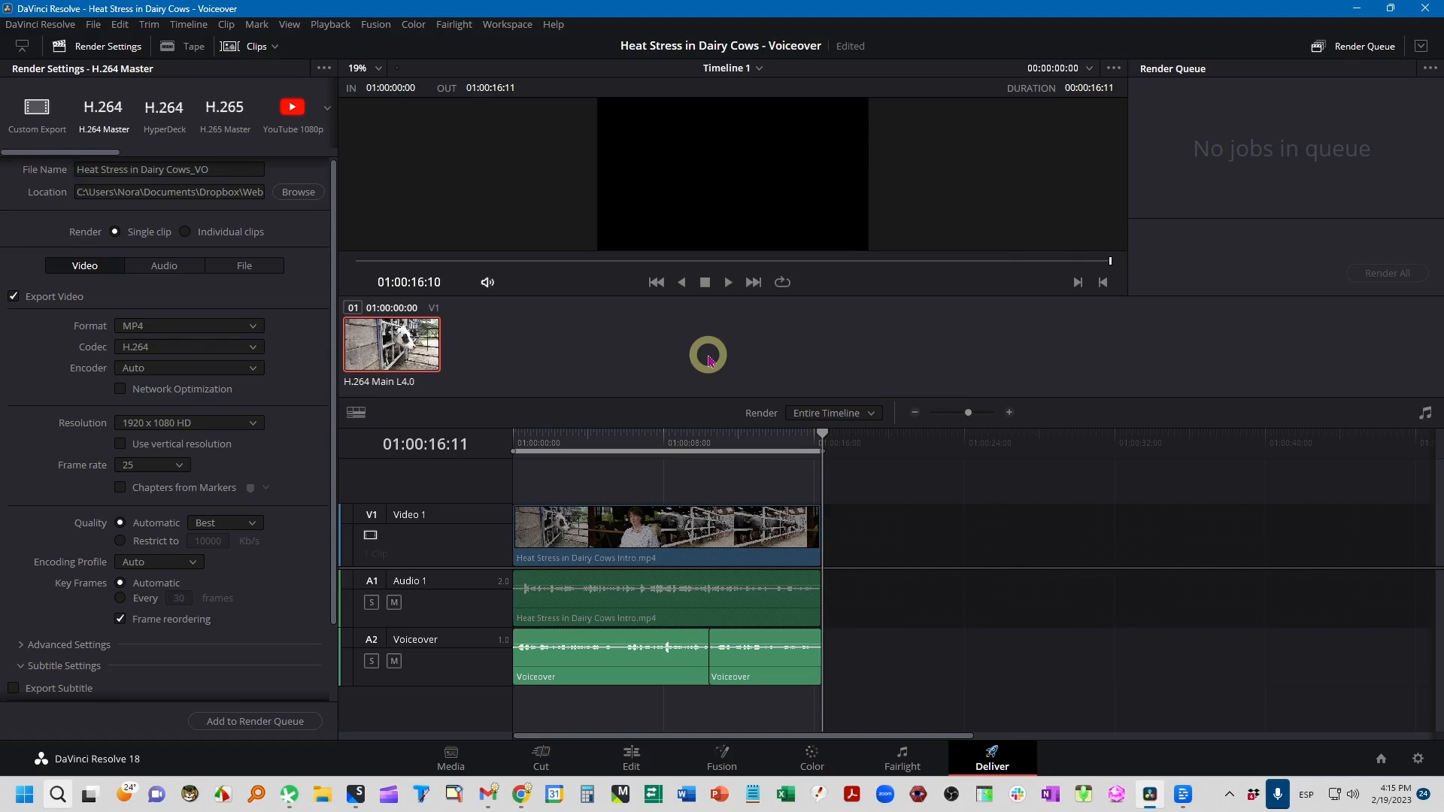
{"action": "left_click", "coordinate": [250, 724]}
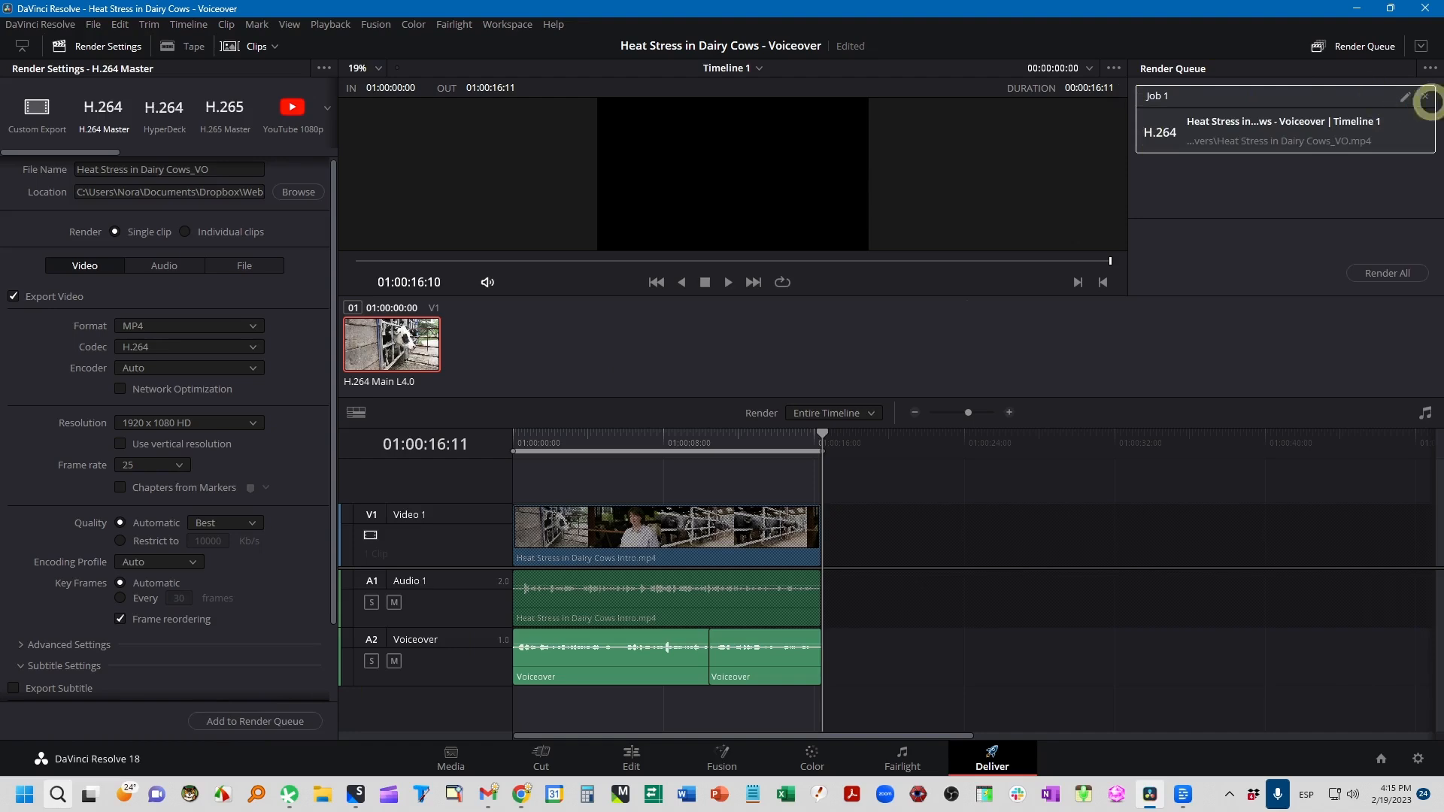
{"action": "left_click", "coordinate": [1387, 274]}
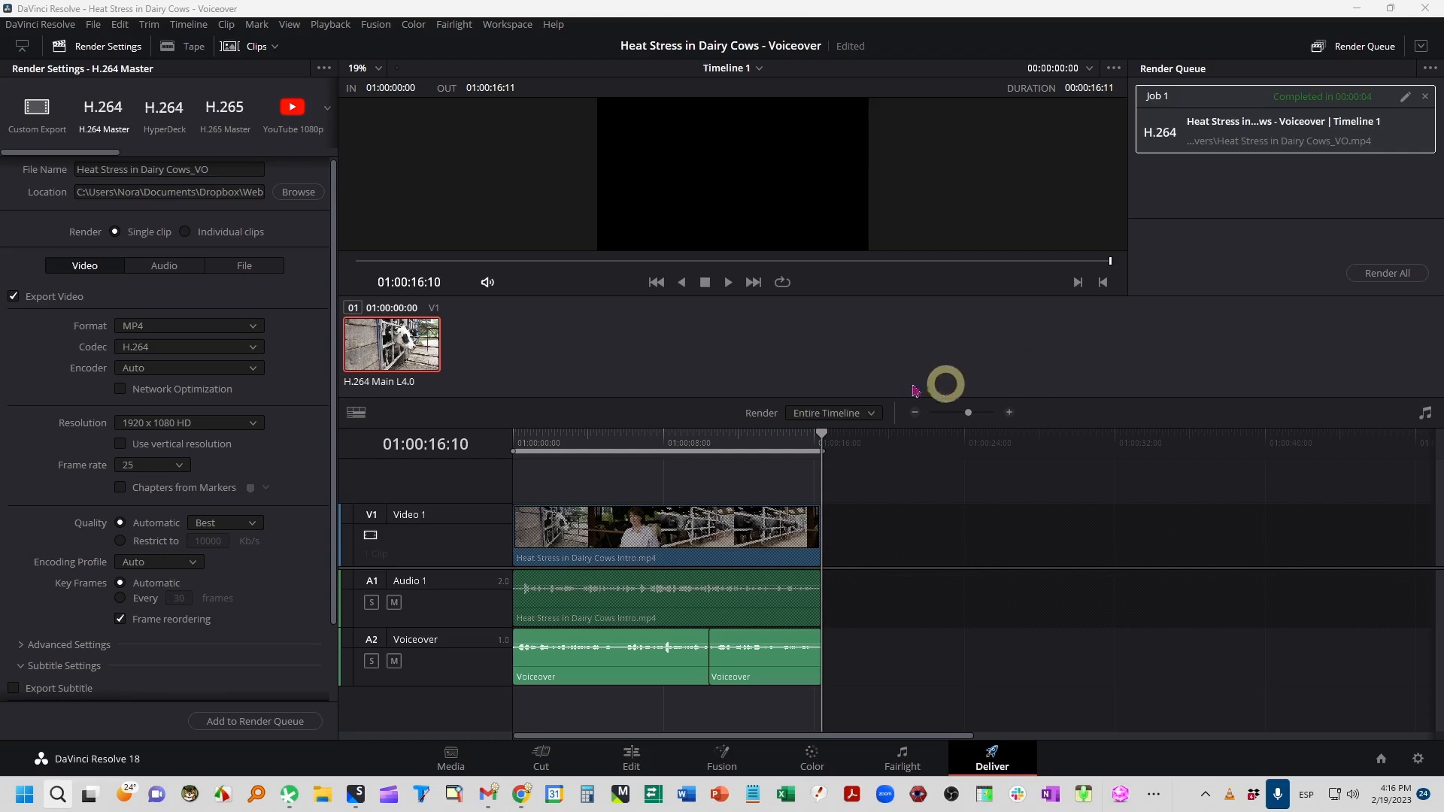
- Select the Audio Only render preset on the Deliver page and set the audio export format to MP3
{"action": "left_click", "coordinate": [993, 765]}
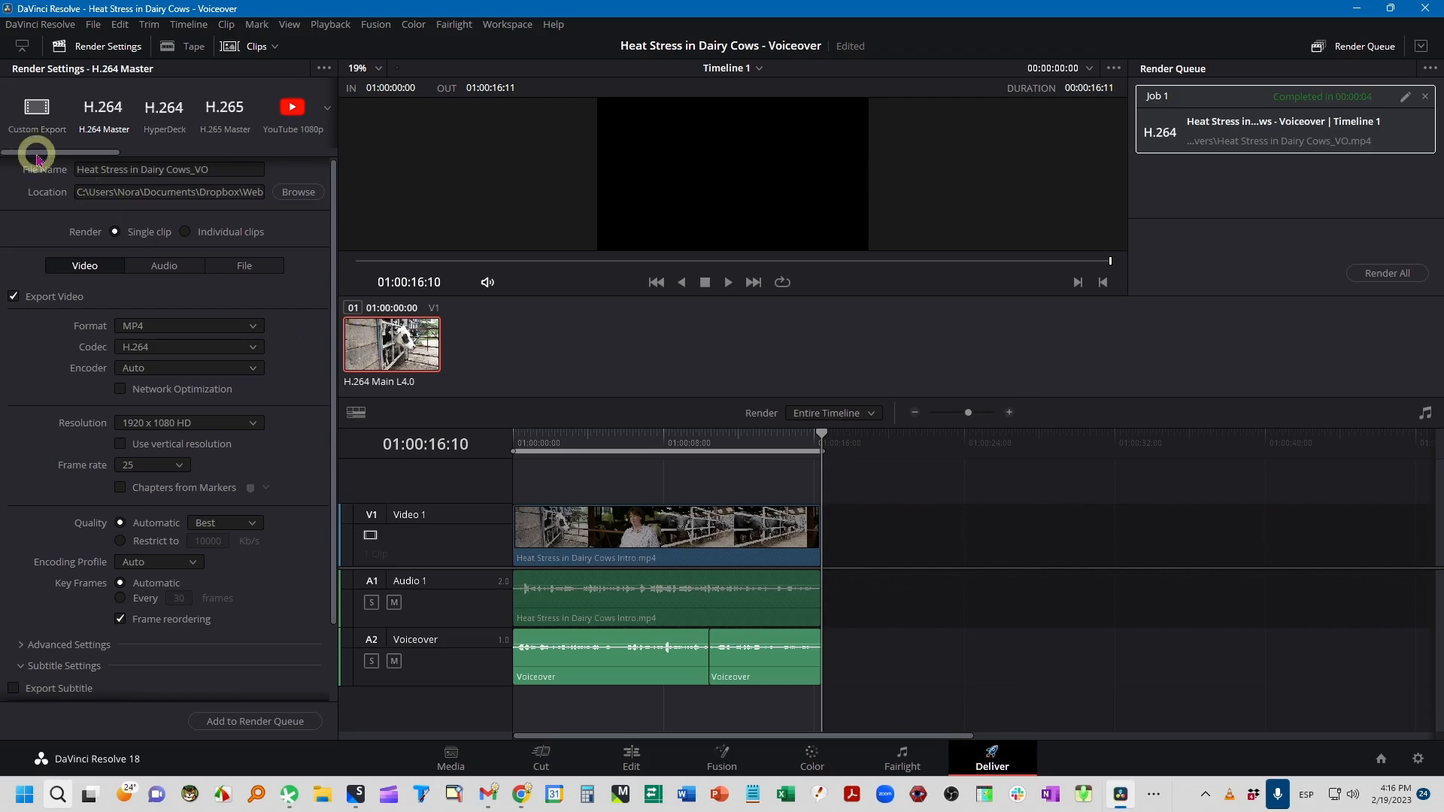
{"action": "left_click_drag", "start_coordinate": [36, 158], "coordinate": [248, 149]}
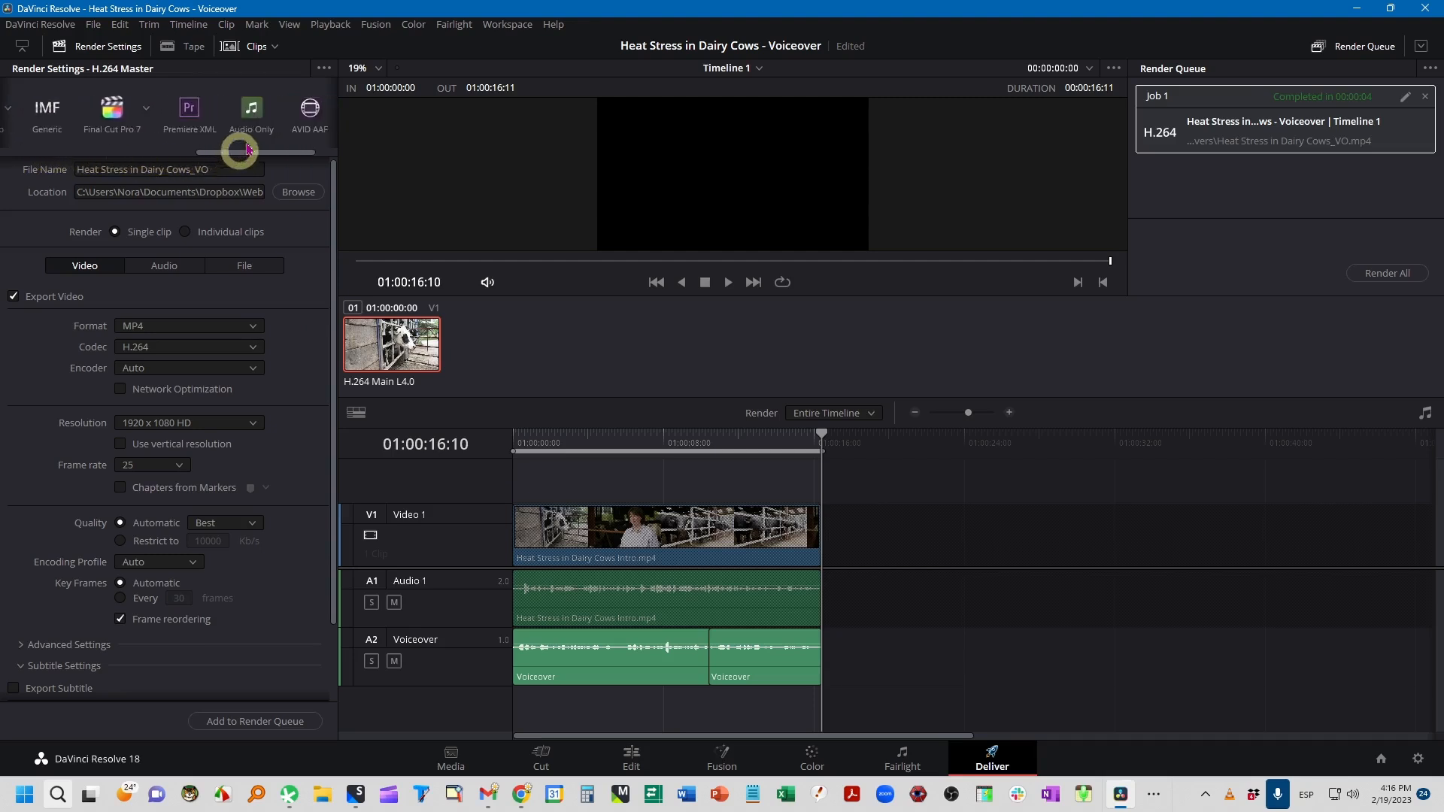
{"action": "left_click", "coordinate": [256, 121]}
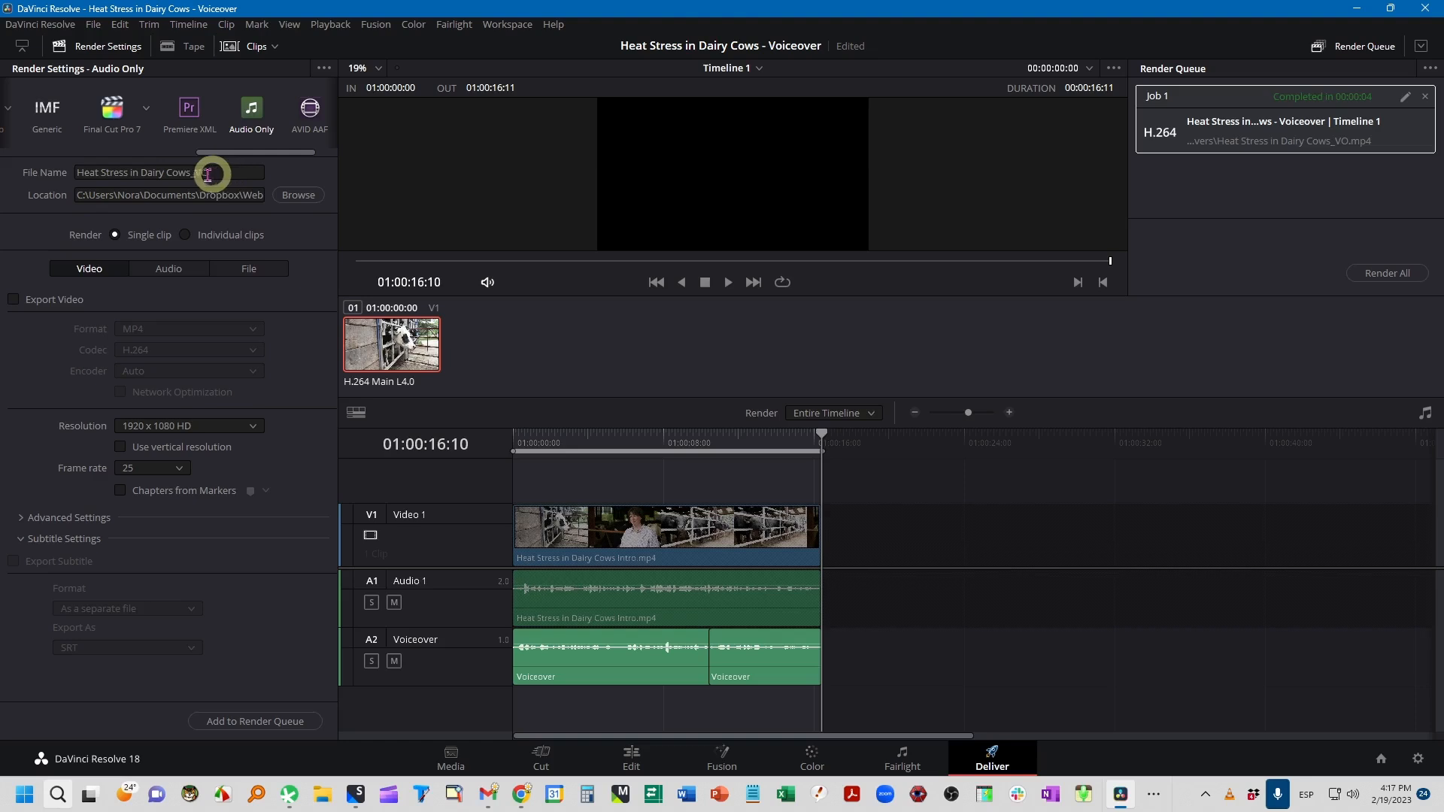
{"action": "left_click", "coordinate": [290, 197]}
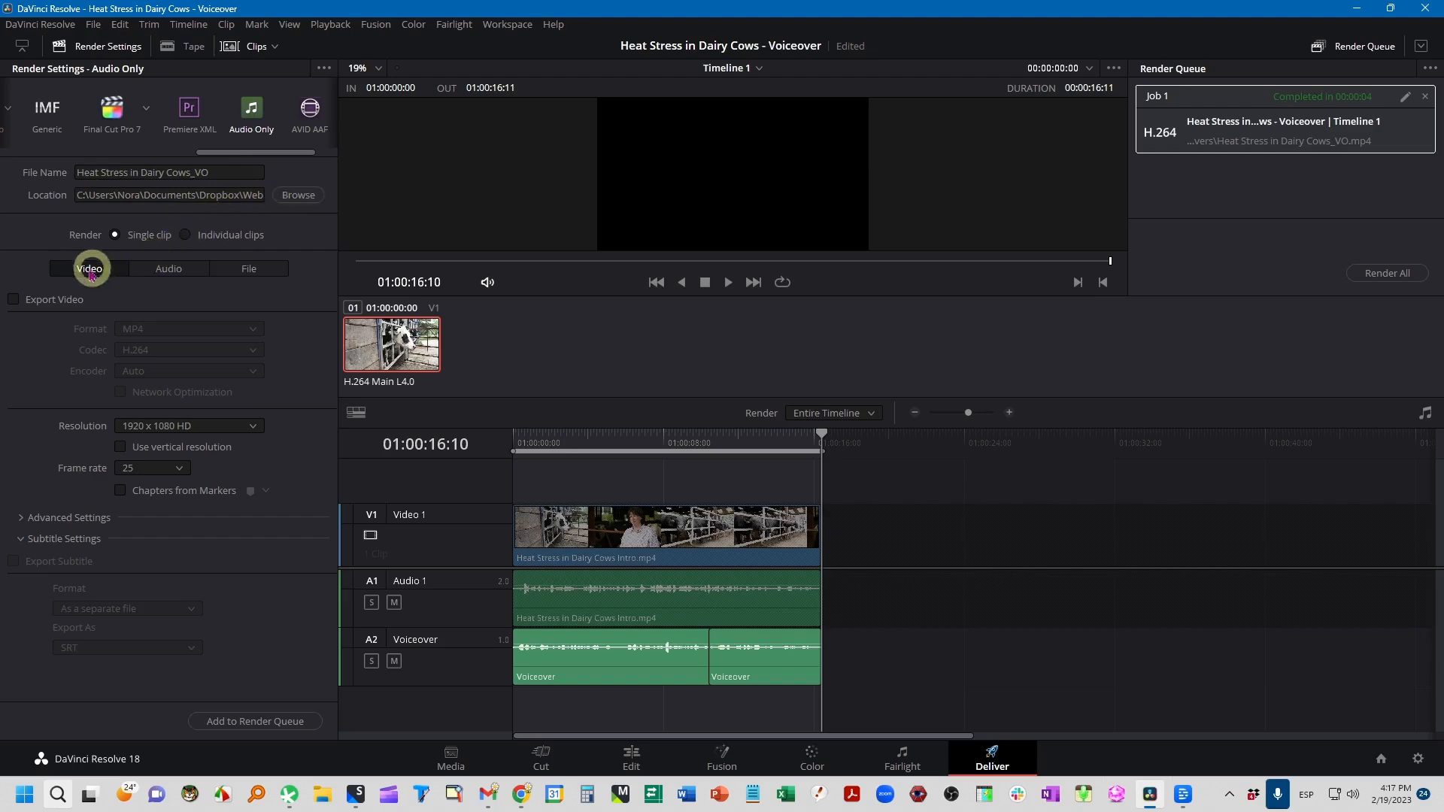
{"action": "left_click", "coordinate": [167, 270]}
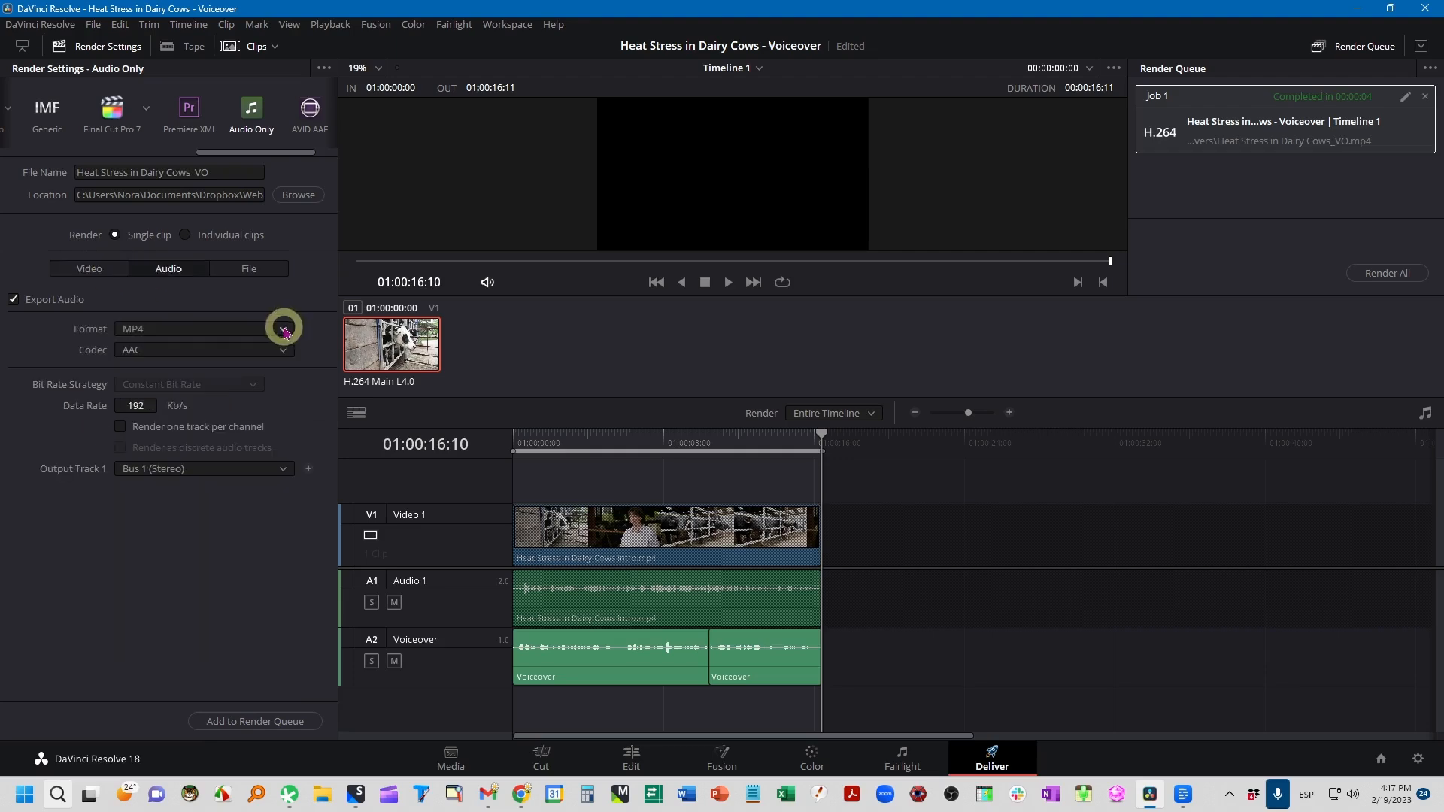
{"action": "left_click", "coordinate": [279, 331]}
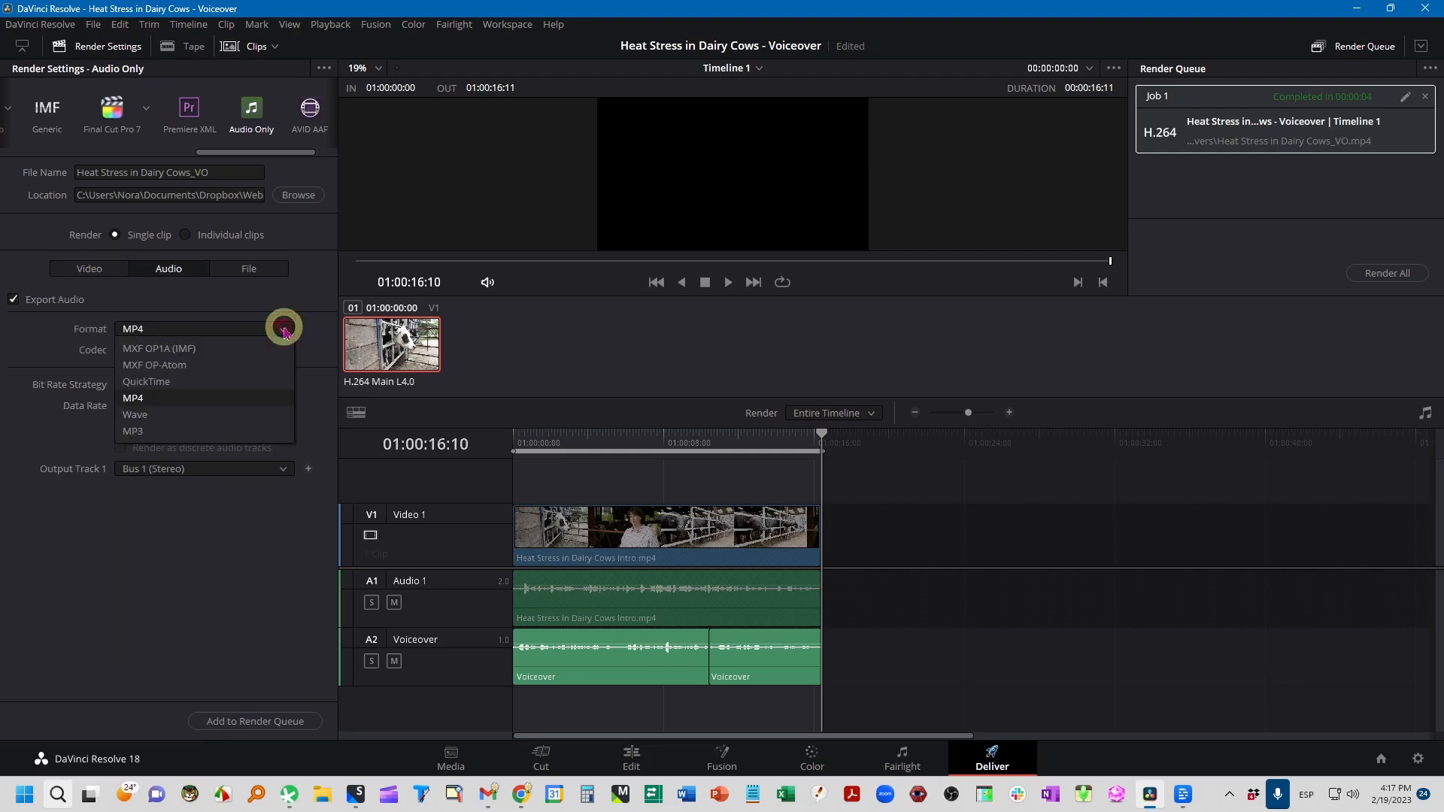
{"action": "left_click", "coordinate": [170, 433]}
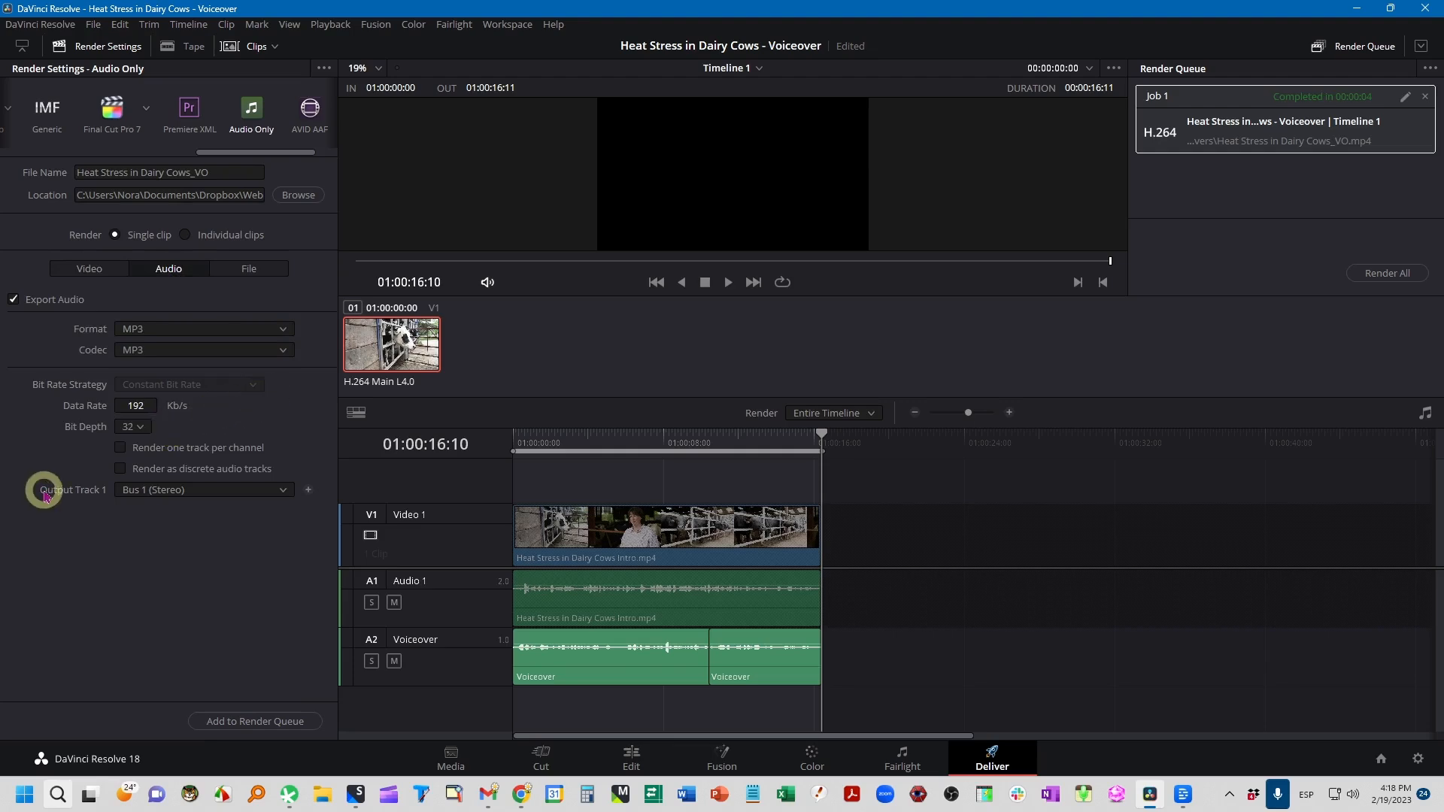
- Set Output Track 1 to Timeline Track with track number 2 so that only the Voiceover track is exported
{"action": "left_click", "coordinate": [283, 492]}
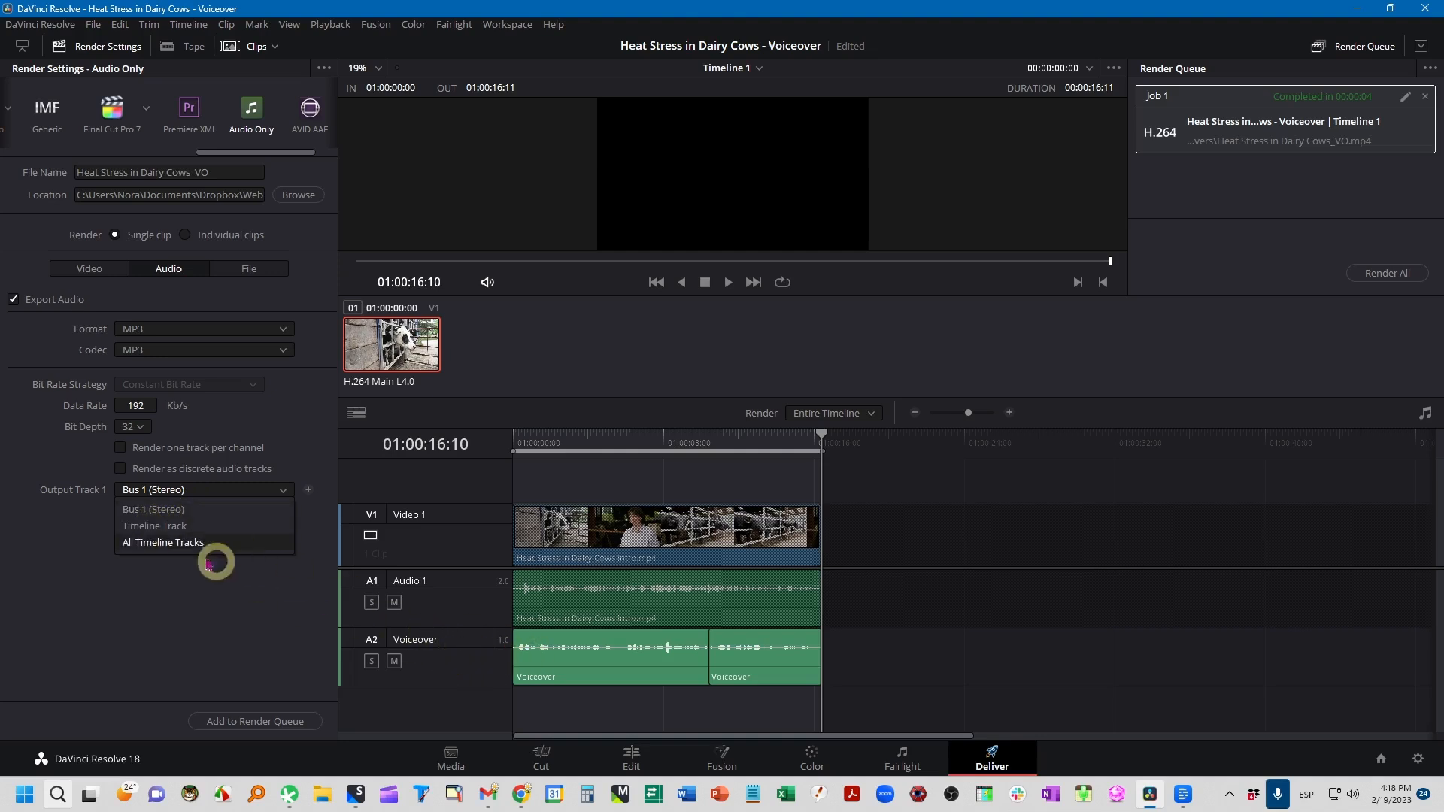
{"action": "left_click", "coordinate": [173, 528]}
{"action": "double_click", "coordinate": [132, 512]}
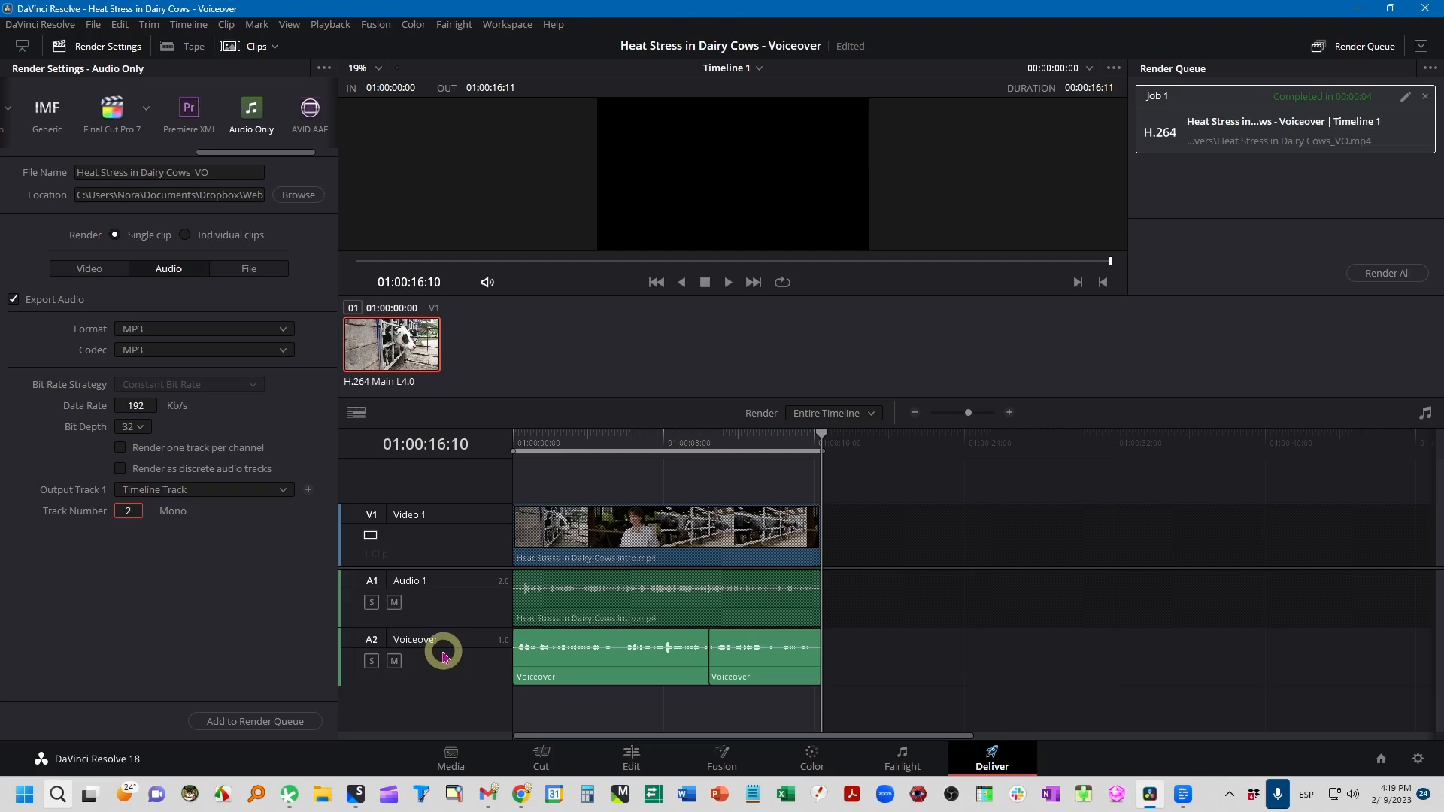
- Replace the finished MP4 job in the render queue with the MP3 voiceover job and render it
{"action": "left_click", "coordinate": [249, 724]}
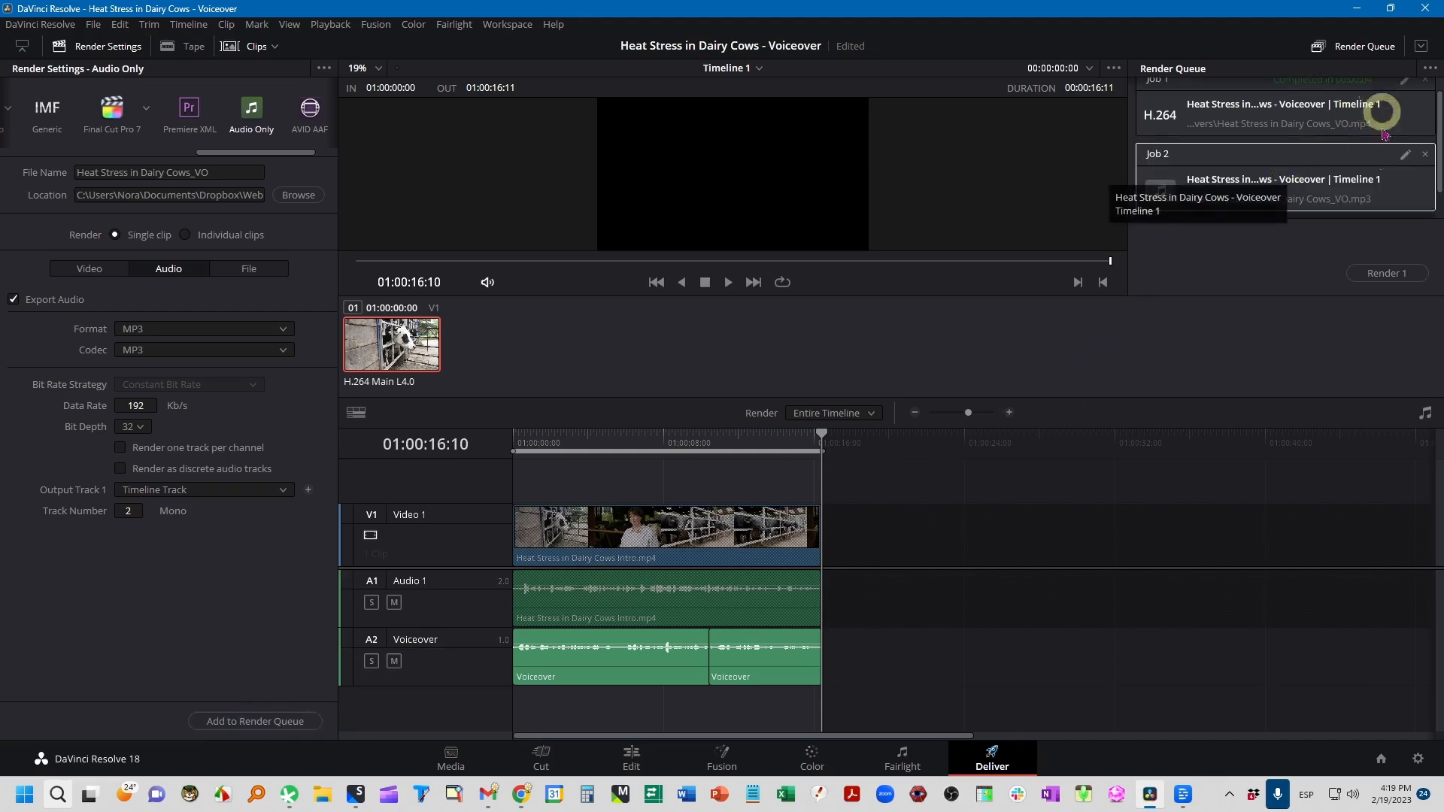
{"action": "scroll", "coordinate": [1353, 177], "scroll_direction": "up", "scroll_amount": 1}
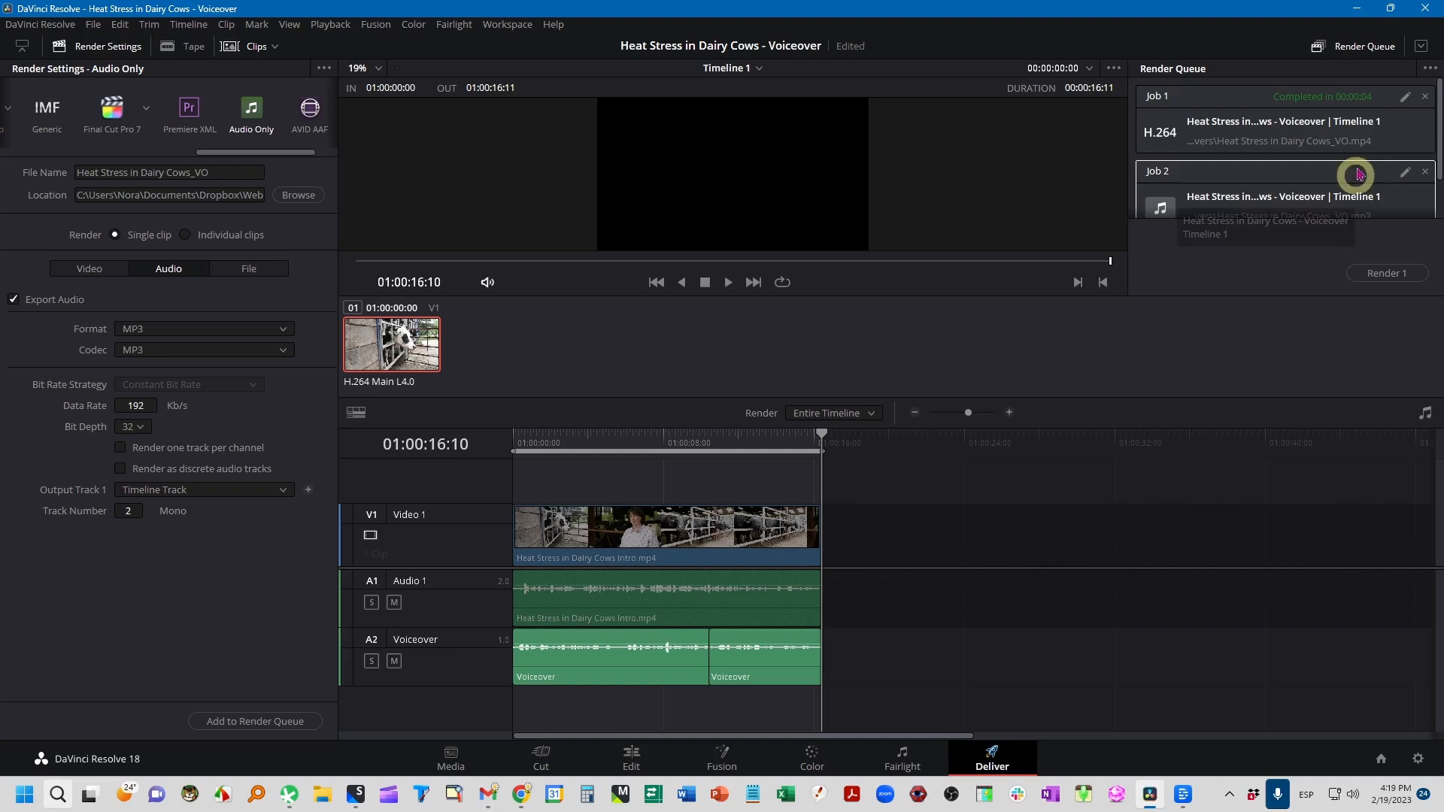
{"action": "left_click", "coordinate": [1426, 97]}
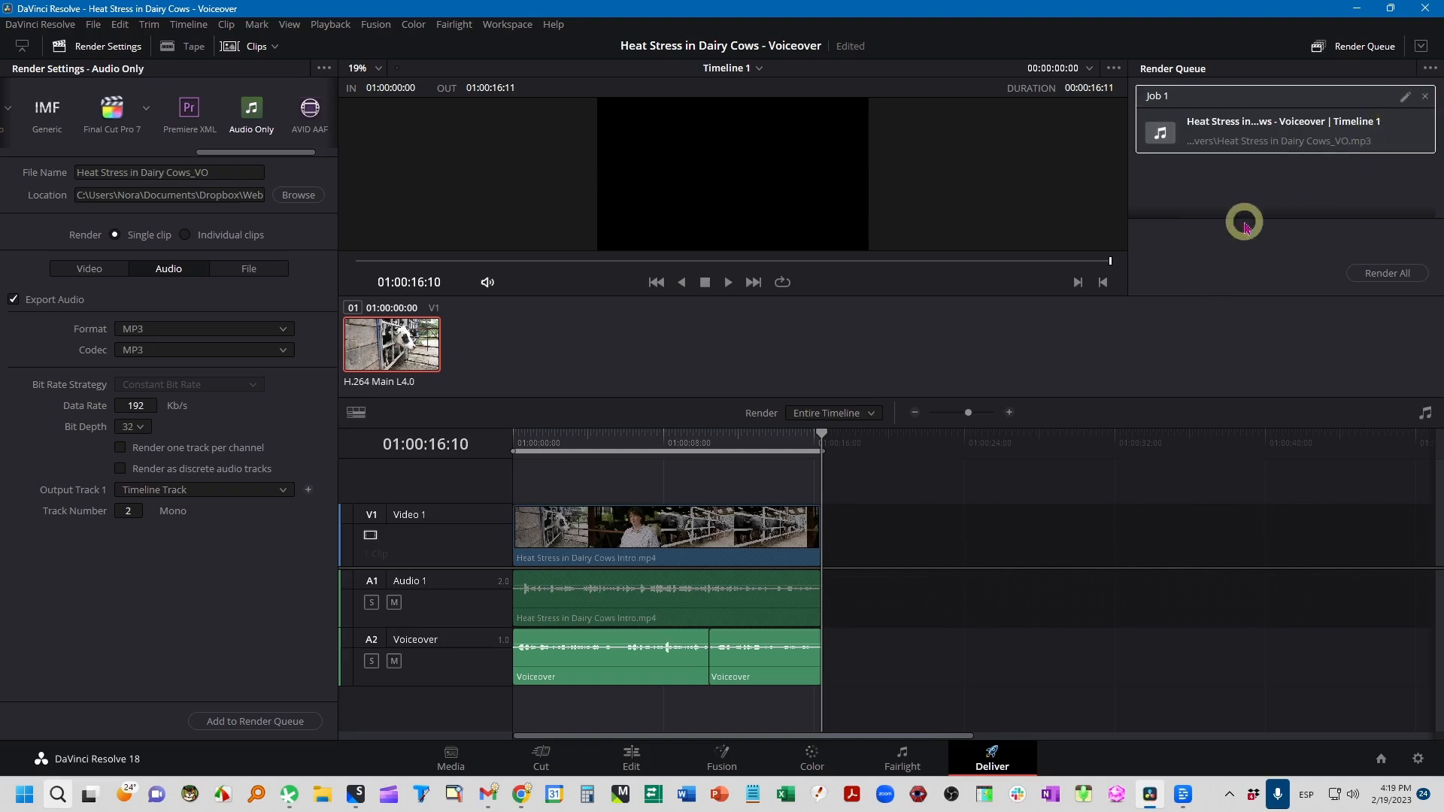
{"action": "left_click", "coordinate": [1387, 273]}
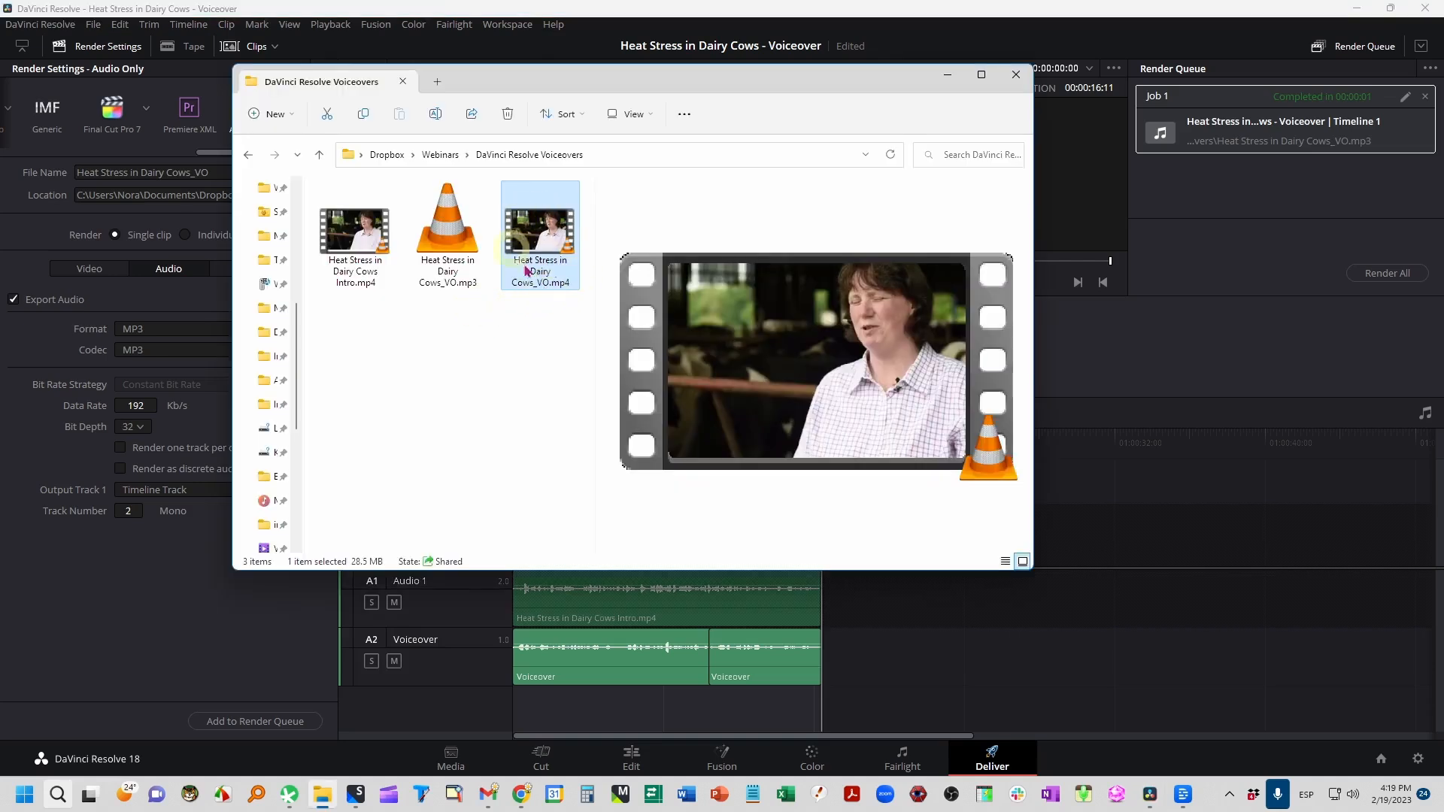
- Switch to File Explorer and select Heat Stress in Dairy Cows_VO.mp3 in the DaVinci Resolve Voiceovers folder
{"action": "left_click", "coordinate": [461, 256]}
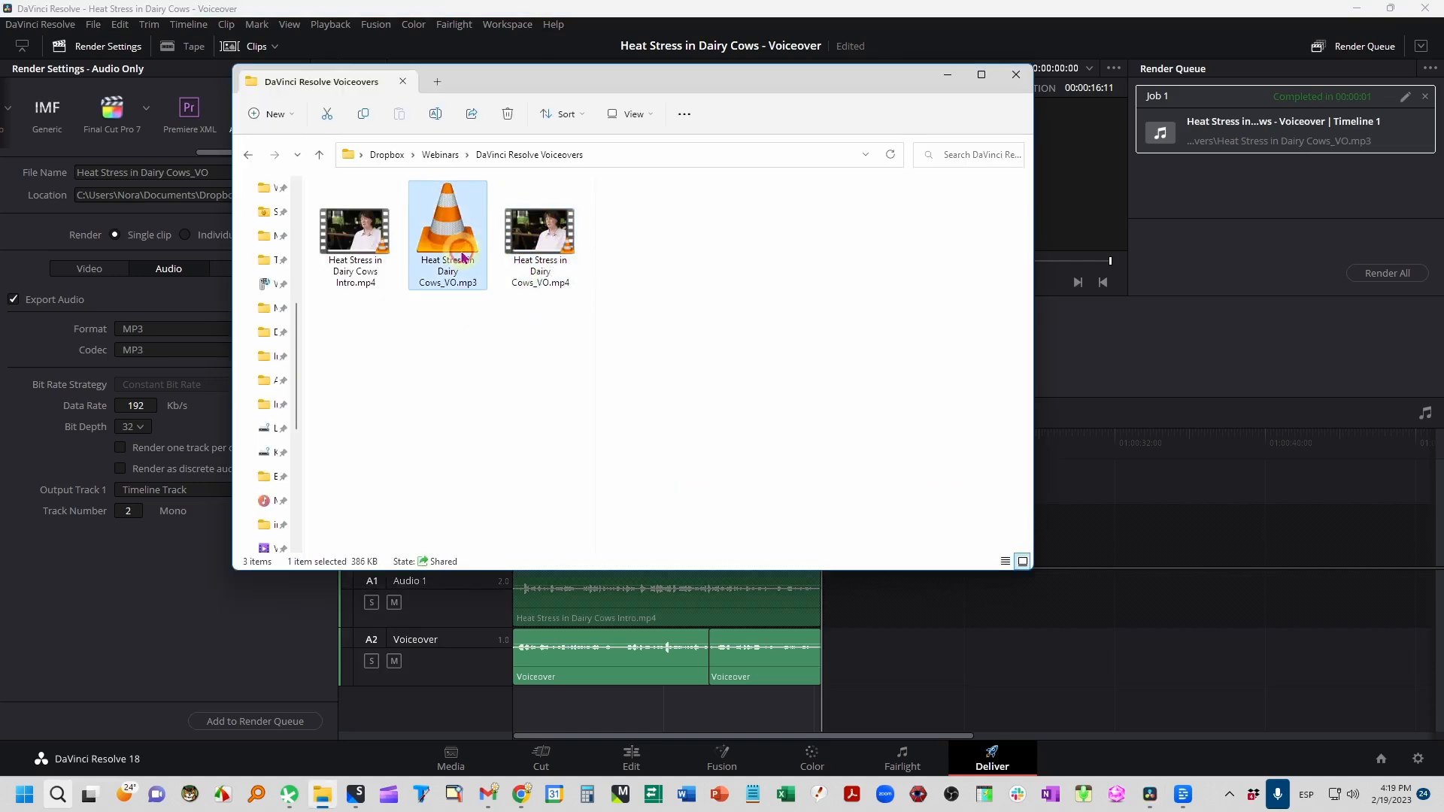